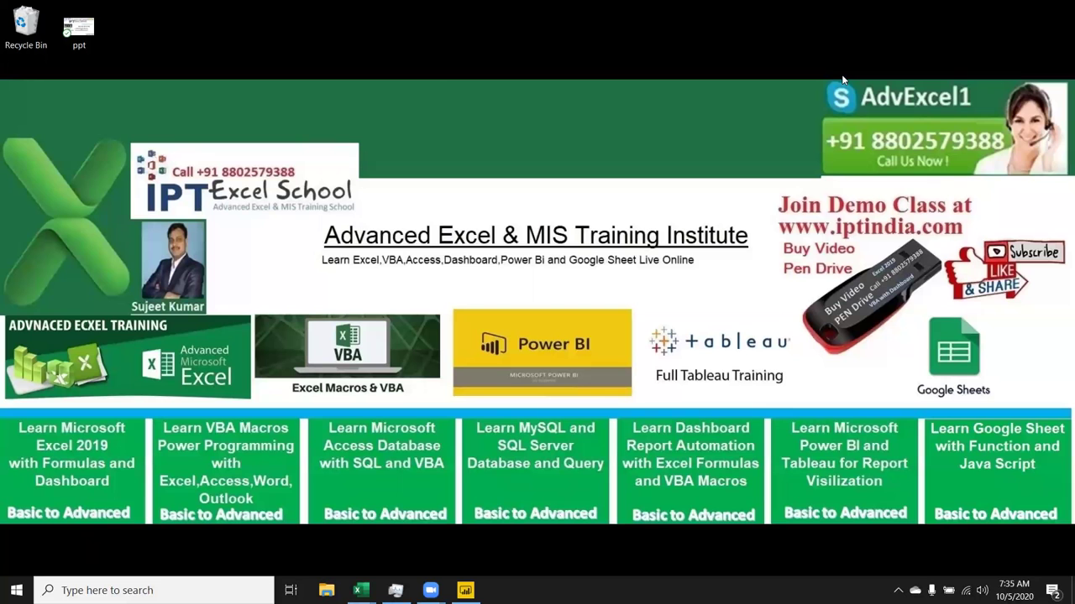
# Restore the untitled Power BI Desktop window from the taskbar
pyautogui.moveTo(447, 293); pyautogui.dragTo(638, 412)
pyautogui.click(465, 590)
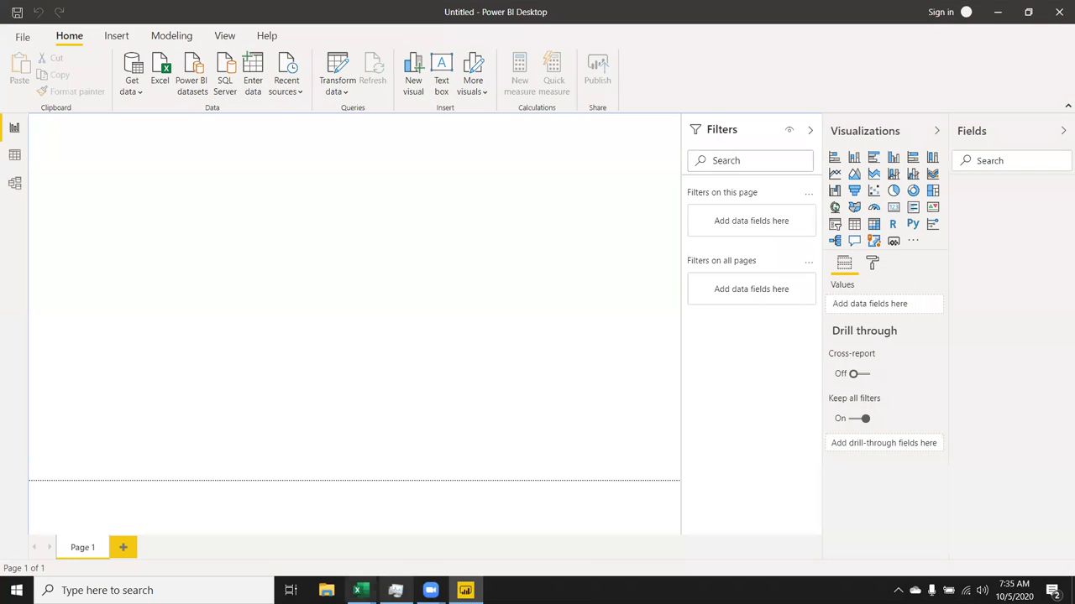
pyautogui.moveTo(361, 590)
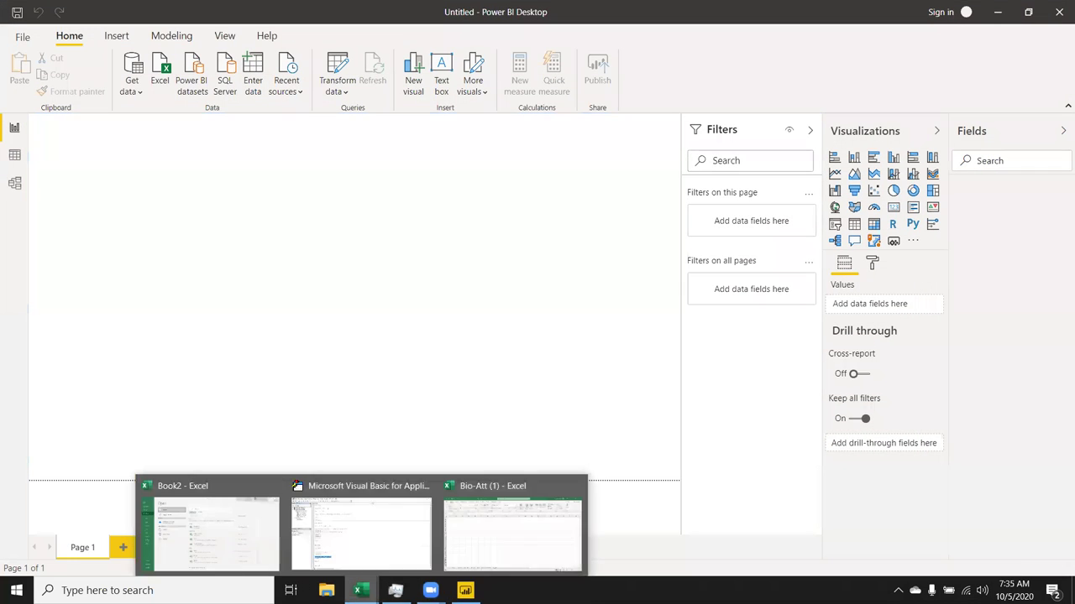
# From the Bio-Att (1) Excel window, open the Data workbook from the recent workbooks list
pyautogui.click(466, 547)
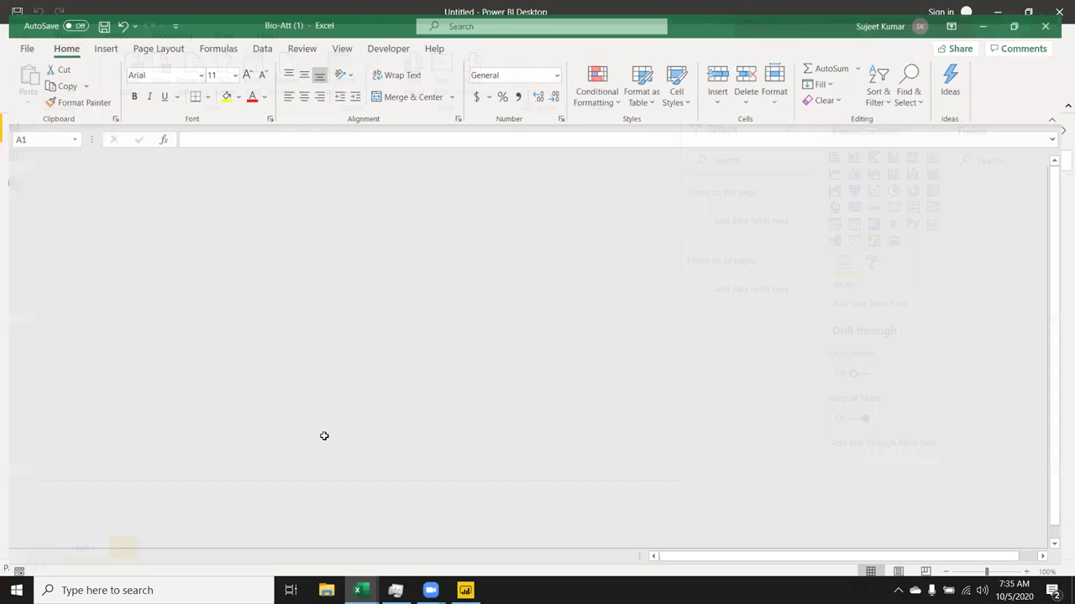
pyautogui.click(18, 34)
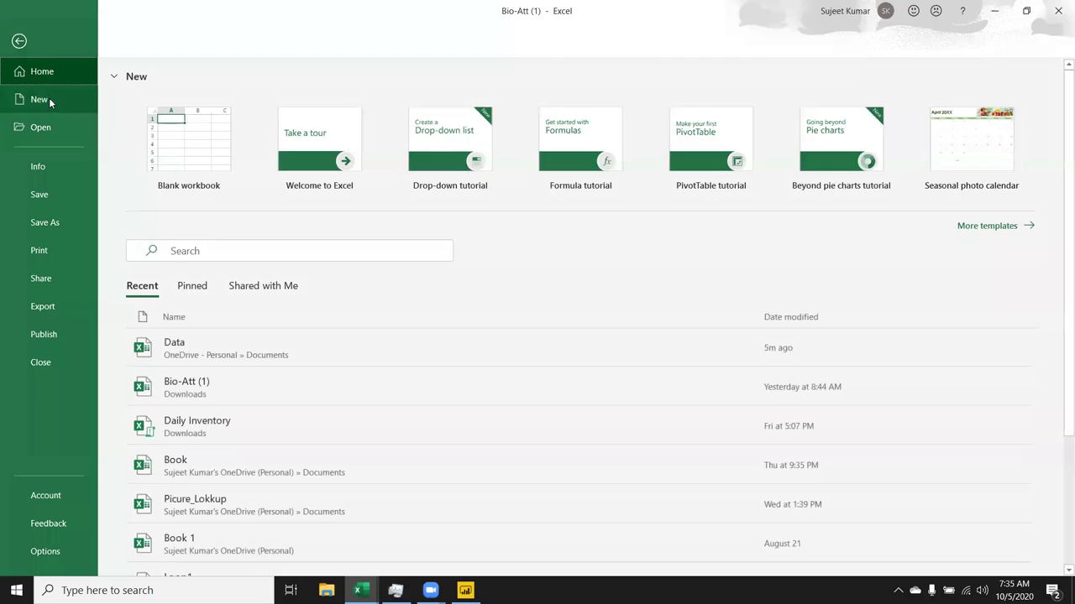
pyautogui.click(47, 122)
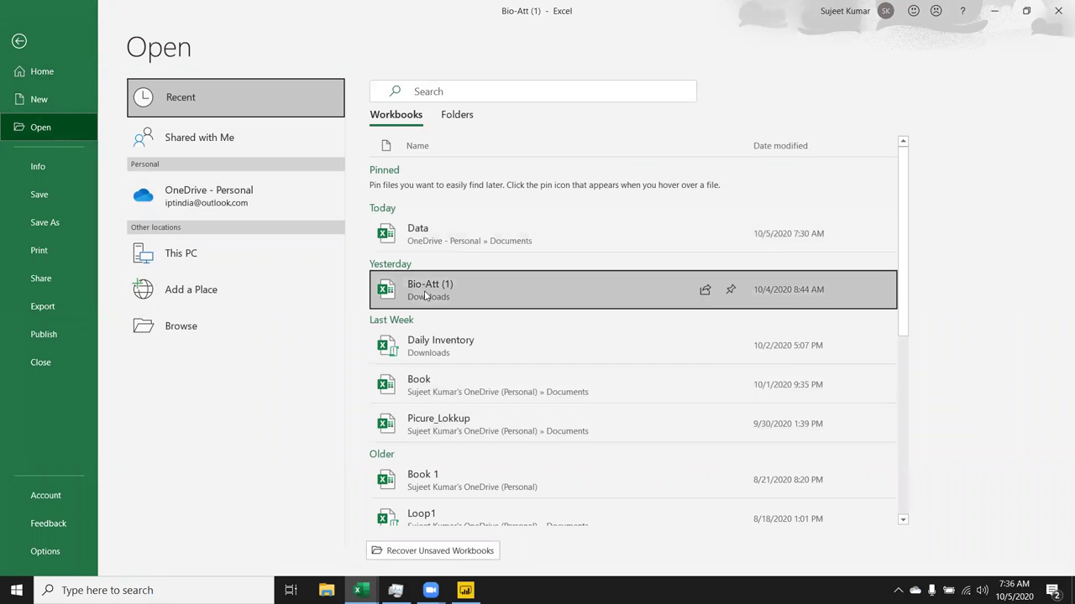
pyautogui.click(438, 233)
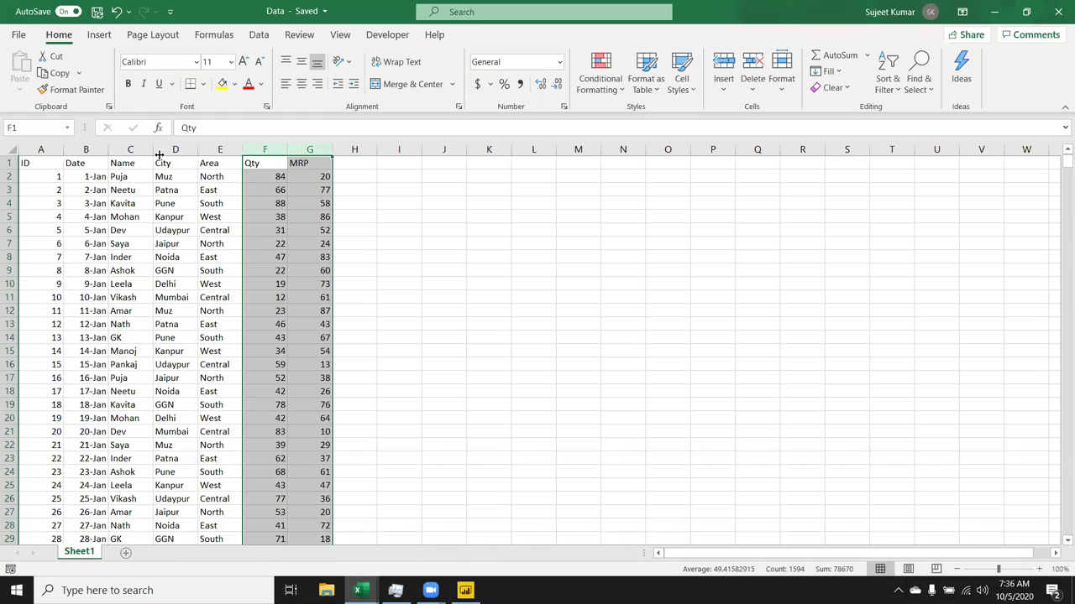
# Copy the Data workbook's City column (D) into cell A1 of Bio-Att (1) Sheet6
pyautogui.click(166, 149)
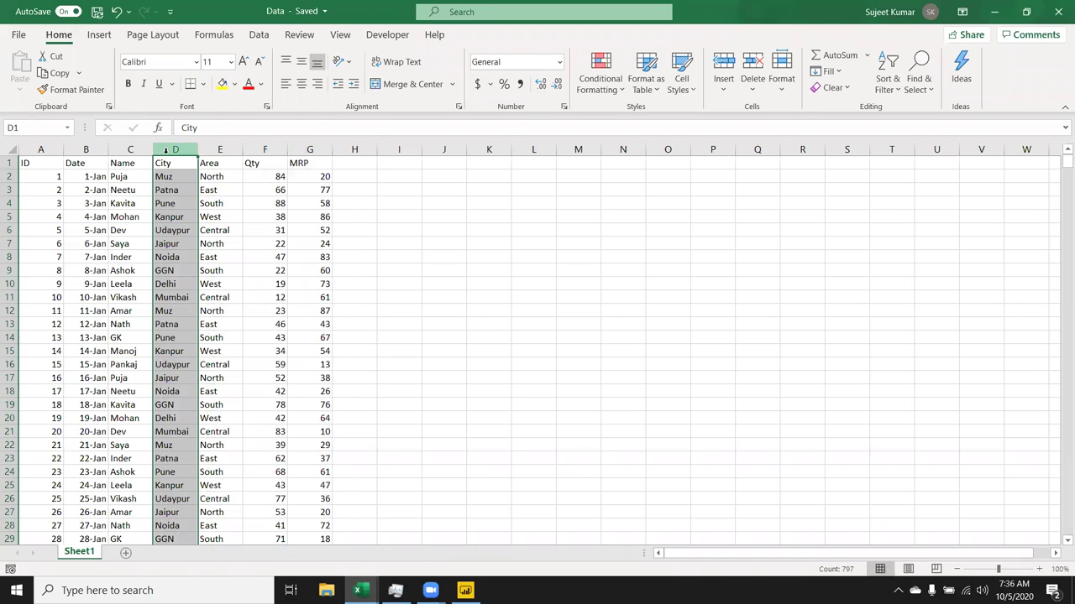
pyautogui.hotkey('ctrl', 'c')
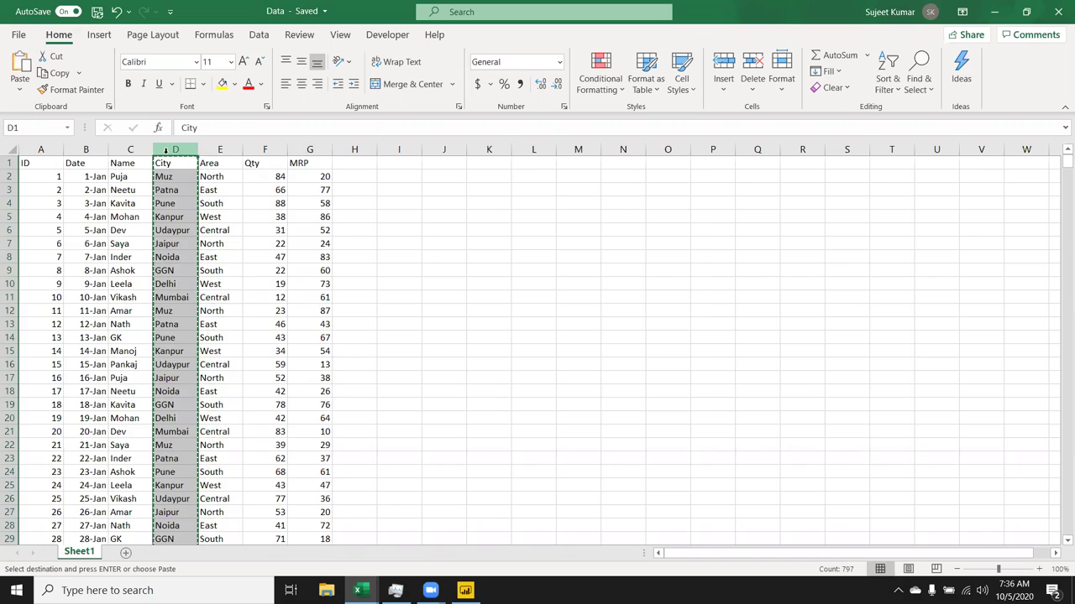
pyautogui.hotkey('alt', 'Tab')
pyautogui.hotkey('ctrl', 'v')
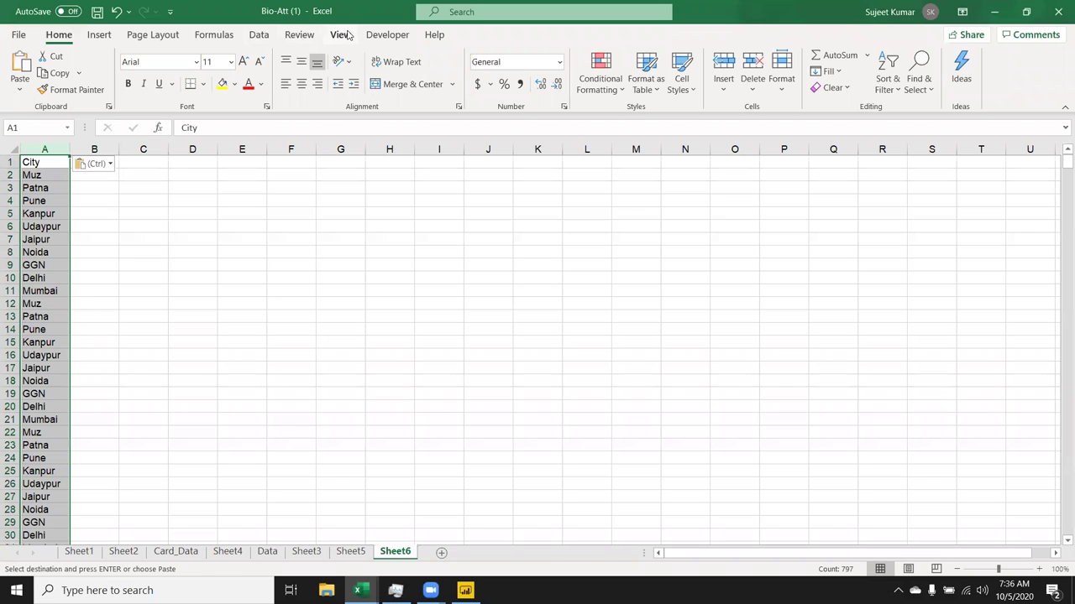
pyautogui.click(258, 34)
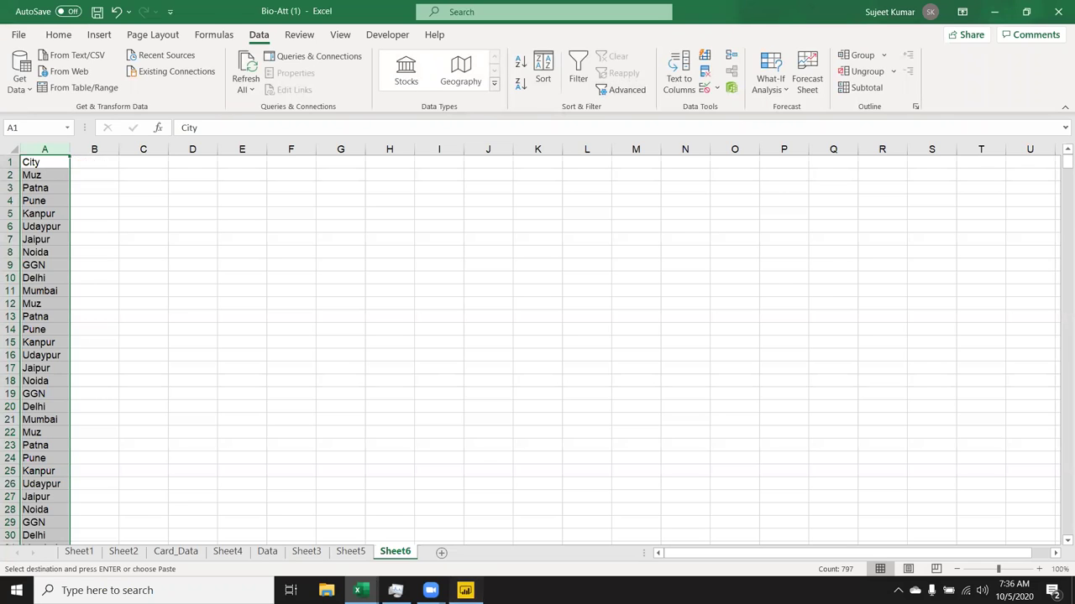
pyautogui.hotkey('alt', 'Tab')
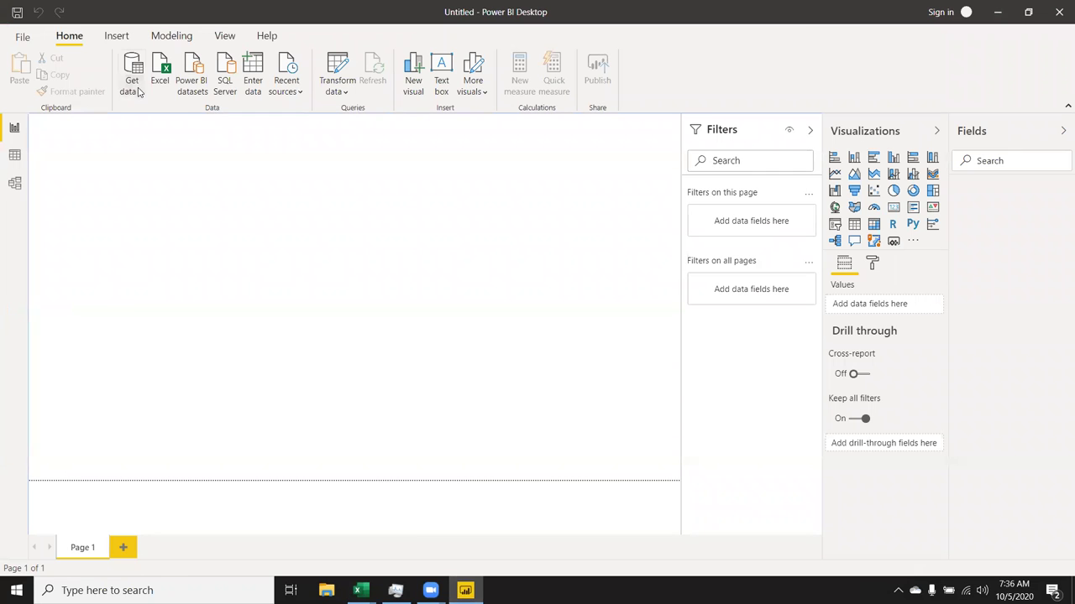
# Choose an Excel data source, select Data in Documents, and dismiss the file-in-use warning
pyautogui.click(139, 93)
pyautogui.click(153, 145)
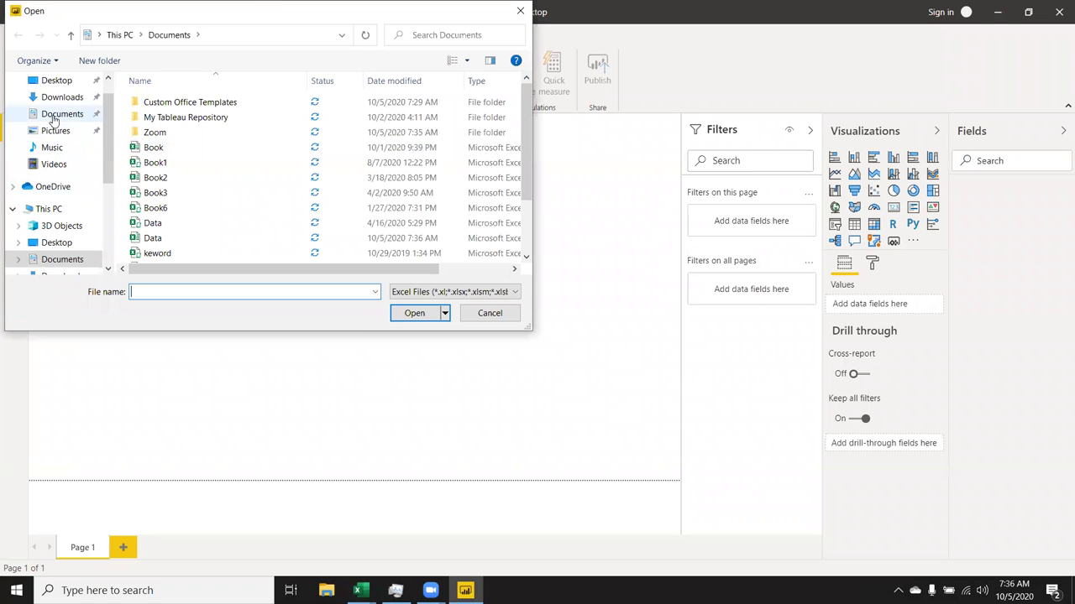
pyautogui.click(53, 121)
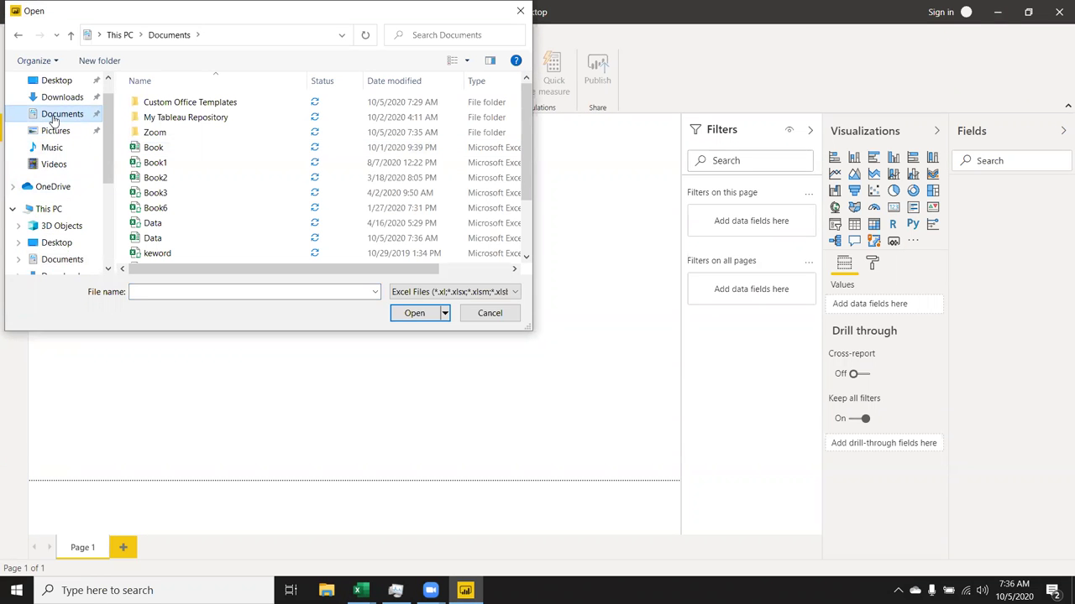
pyautogui.moveTo(53, 121); pyautogui.dragTo(222, 245)
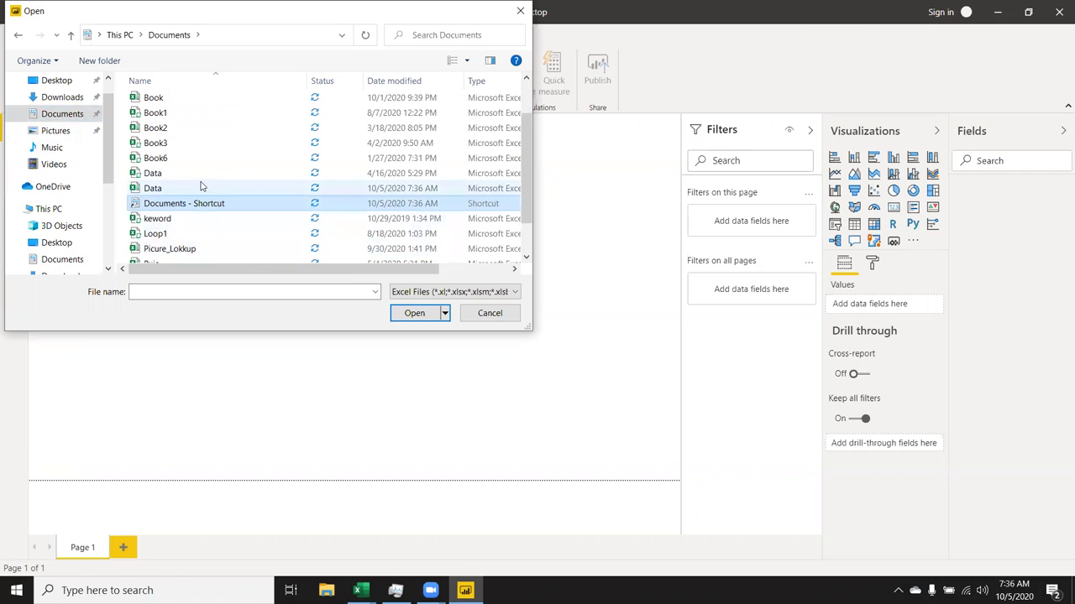
pyautogui.click(201, 186)
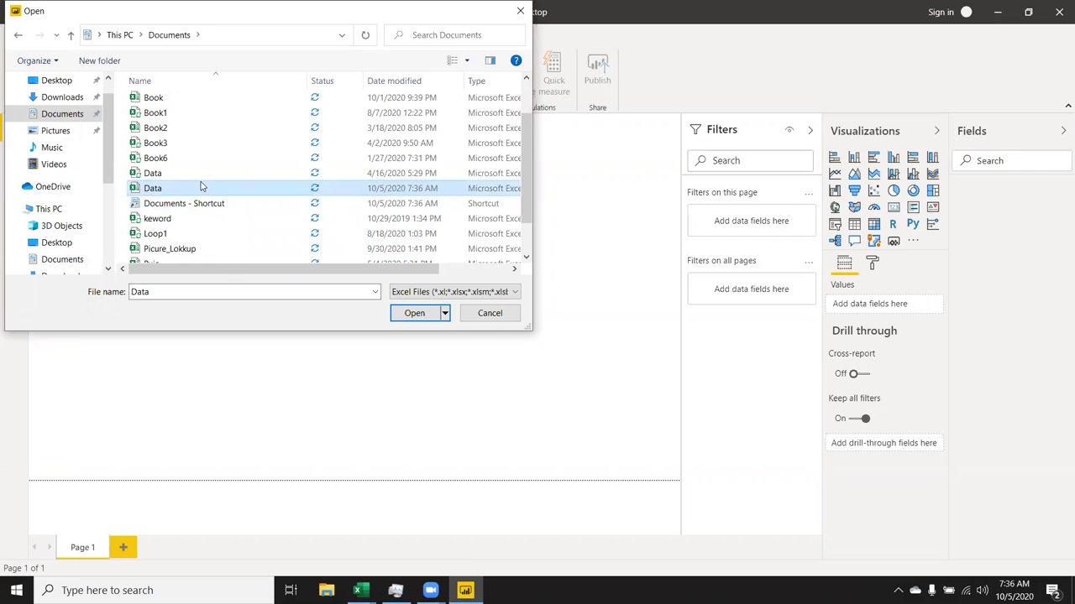
pyautogui.click(421, 316)
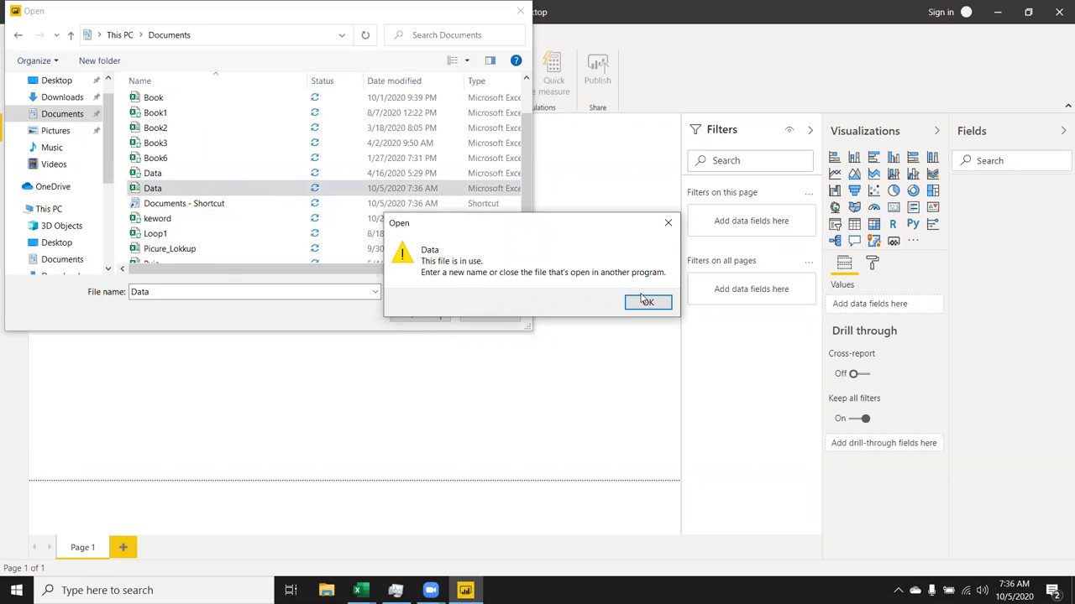
pyautogui.click(643, 300)
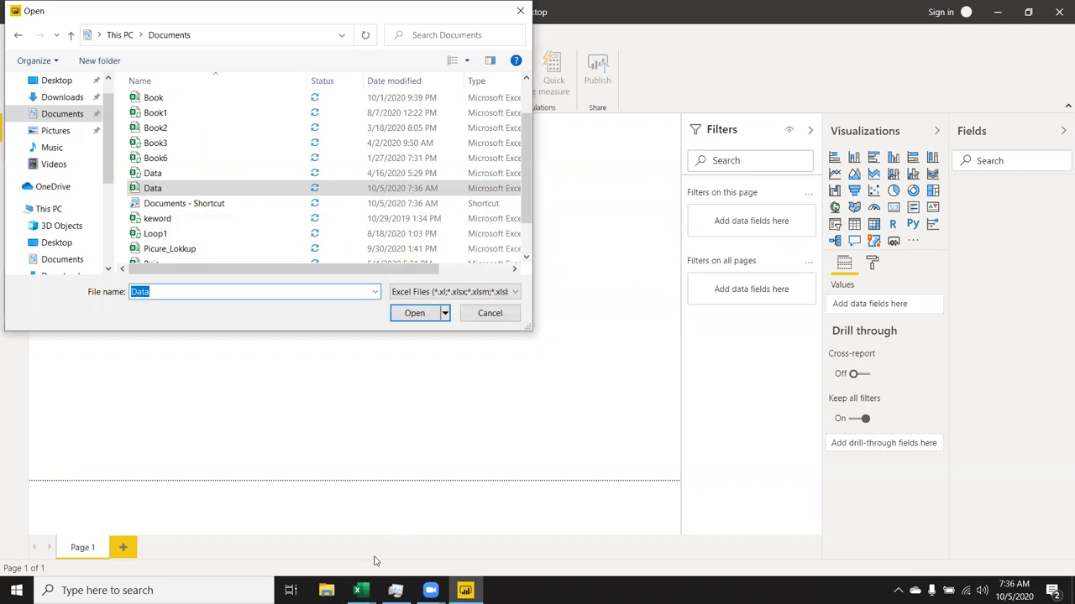
# Close the Data workbook in Excel without keeping the clipboard, then reopen Data in Power BI
pyautogui.moveTo(360, 591)
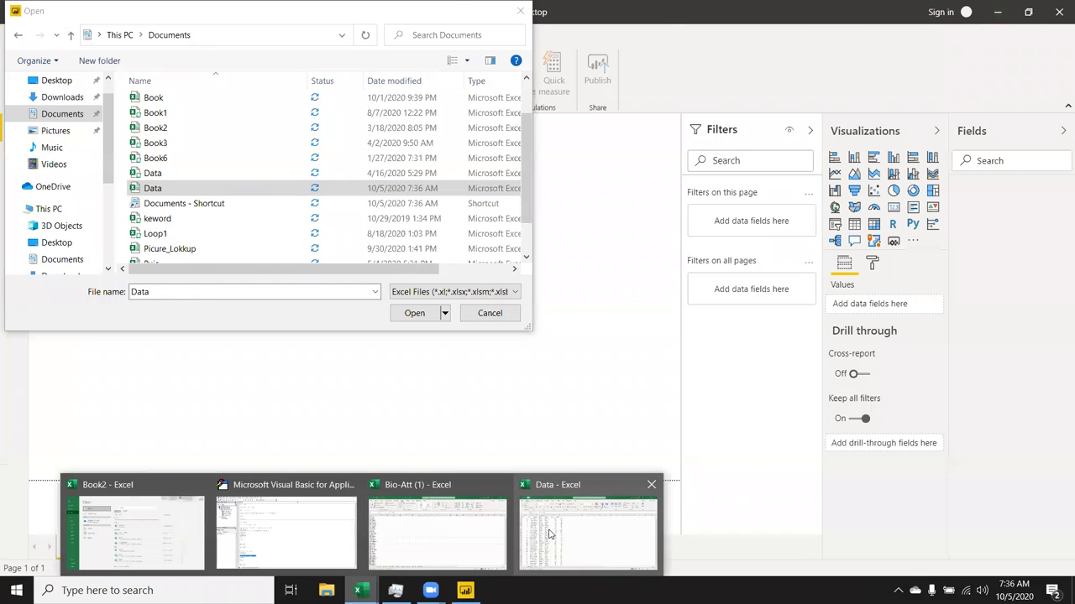
pyautogui.click(548, 528)
pyautogui.click(1057, 12)
pyautogui.click(542, 342)
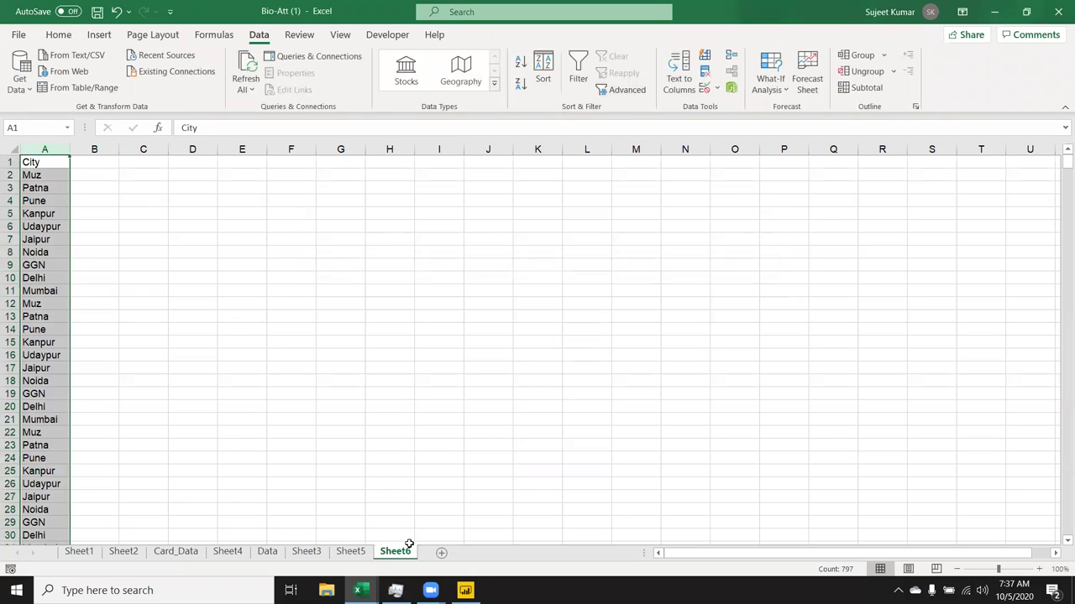
pyautogui.click(465, 590)
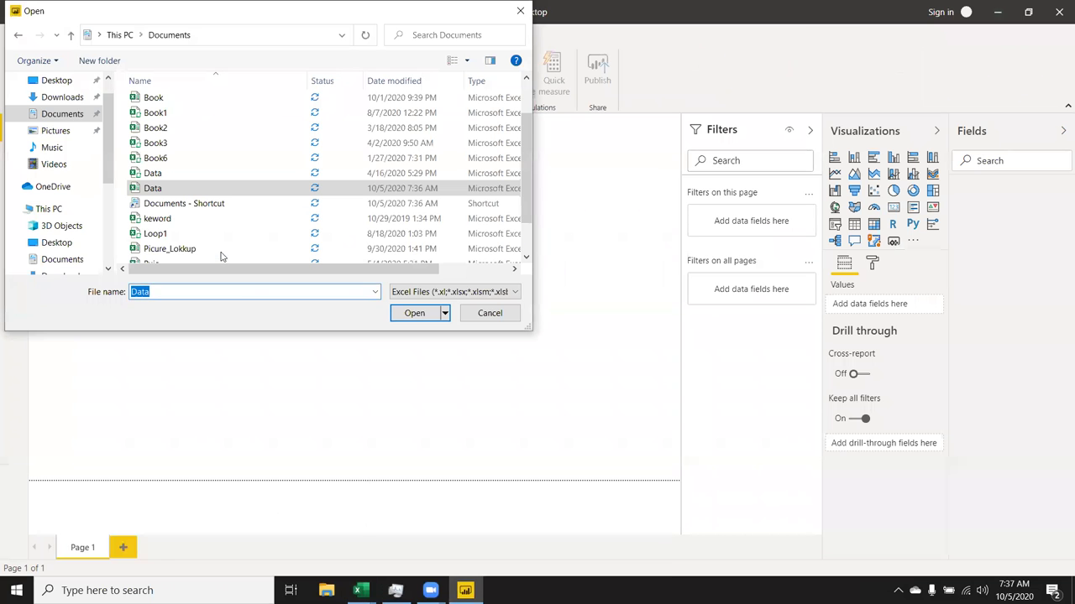
pyautogui.doubleClick(183, 190)
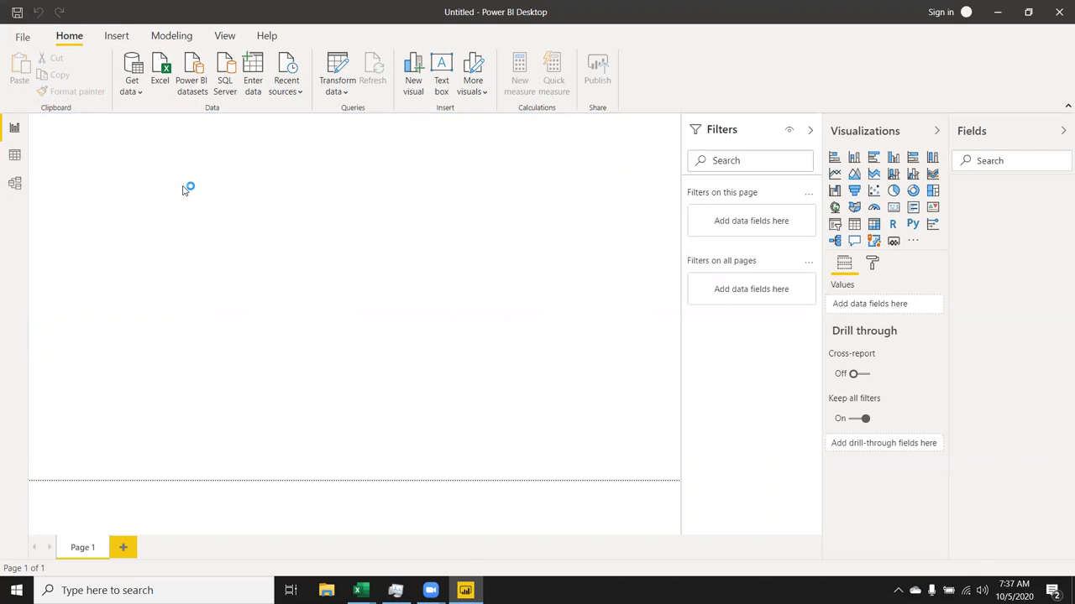
# Tick Sheet1 of Data.xlsx for transformation and inspect its Name and Area values
pyautogui.click(271, 159)
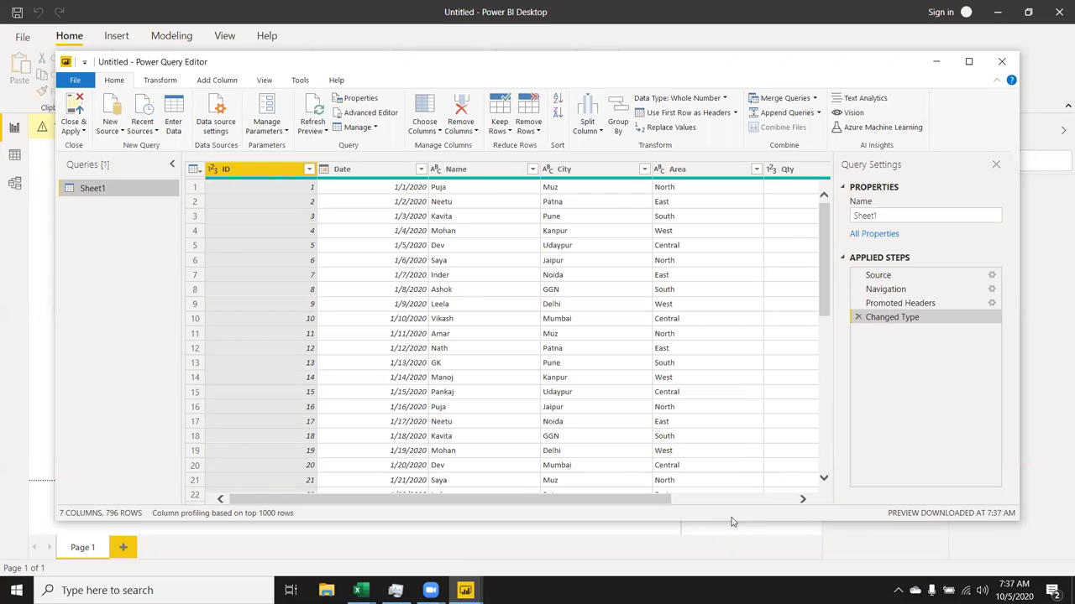
pyautogui.click(494, 169)
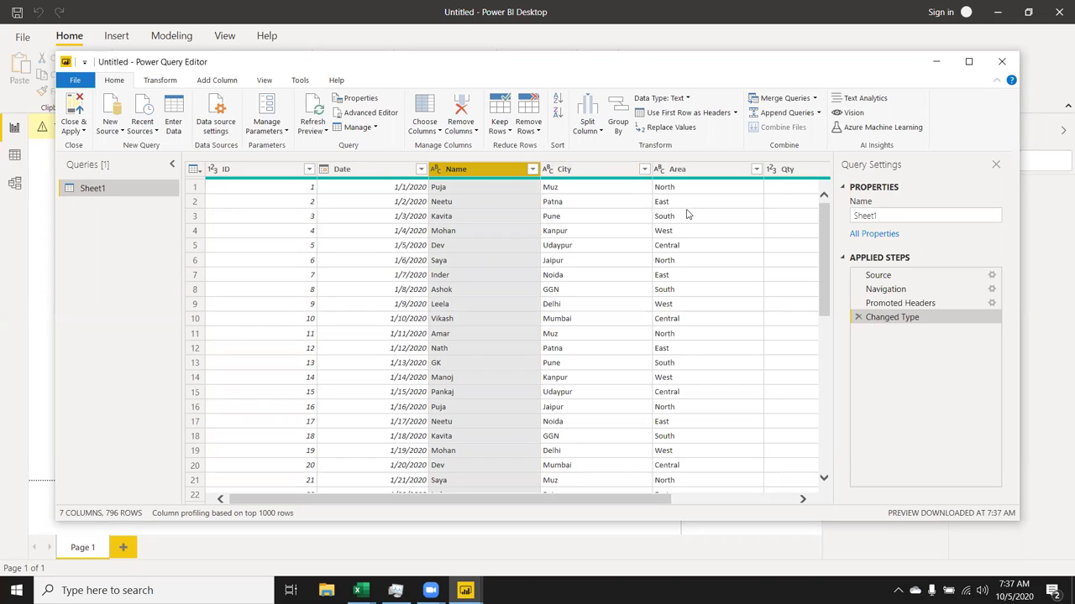
pyautogui.click(687, 215)
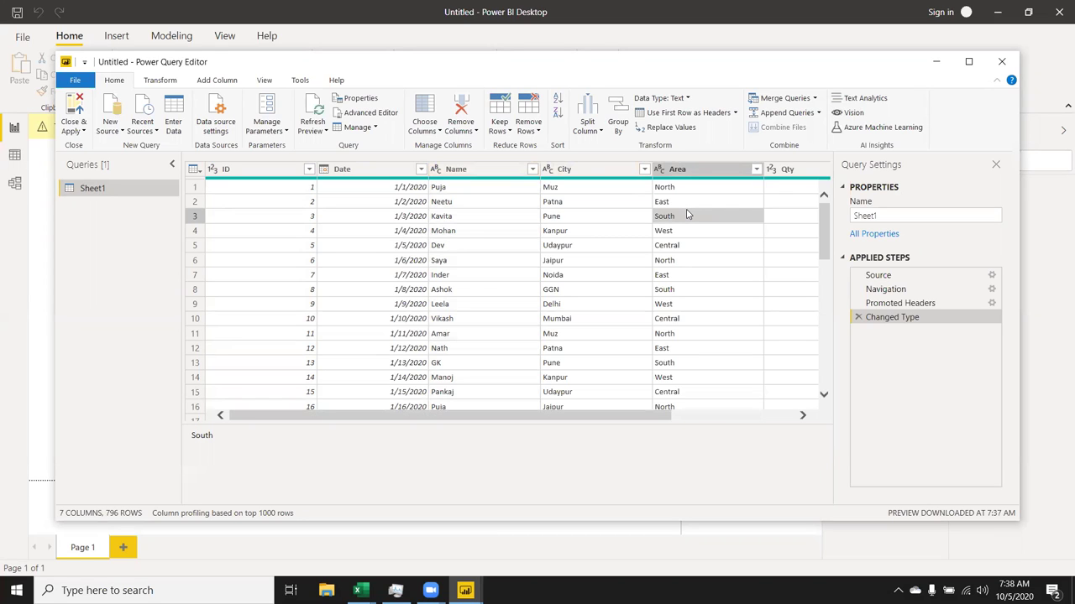
pyautogui.click(434, 233)
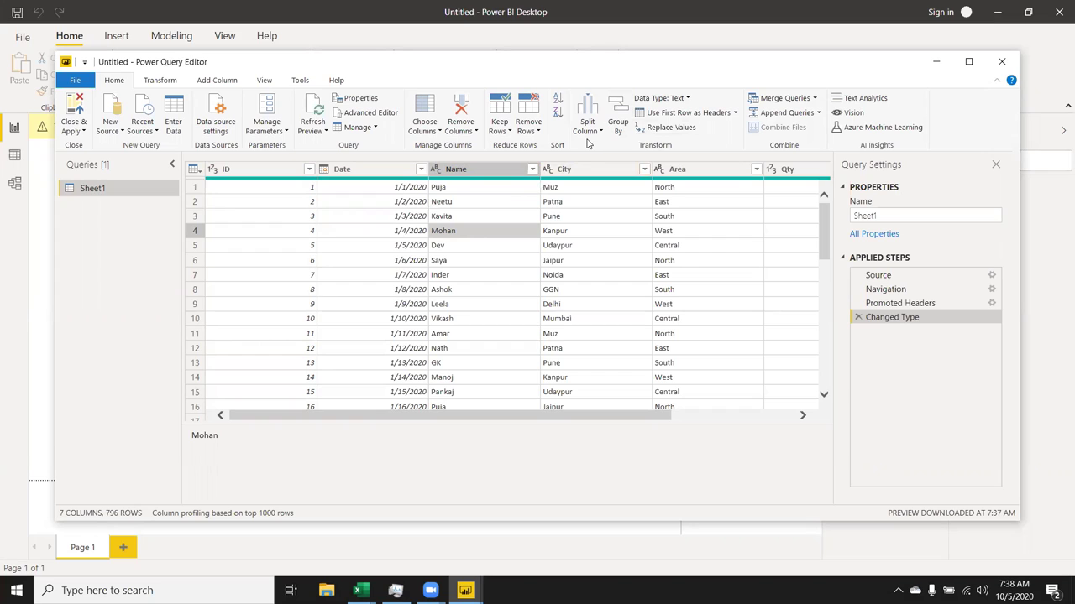
# Group Sheet1 by City, adding a Total column with Operation Sum over Qty
pyautogui.click(616, 134)
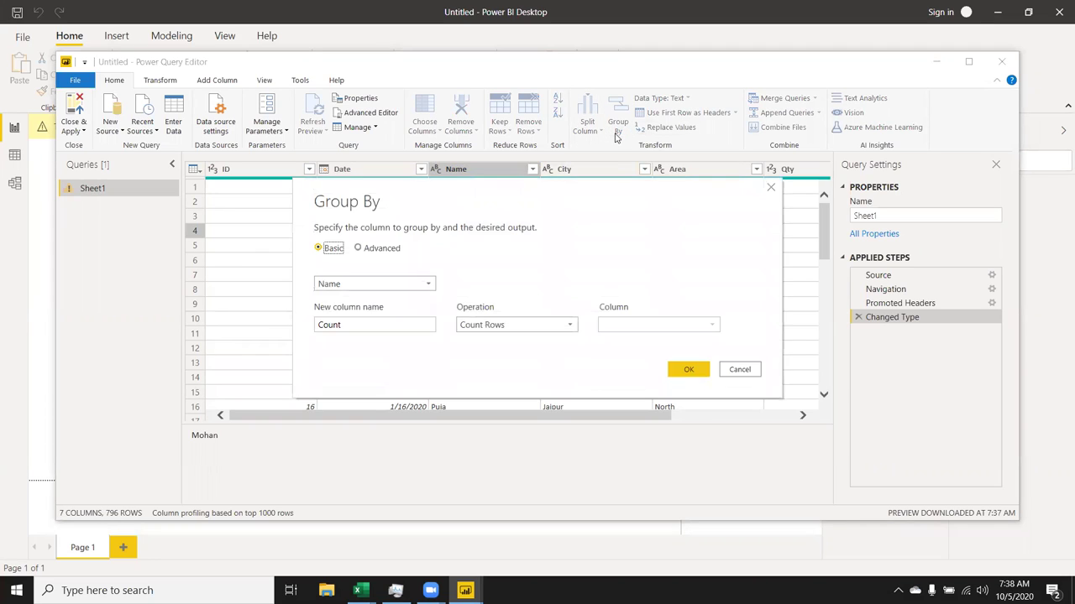
pyautogui.click(419, 290)
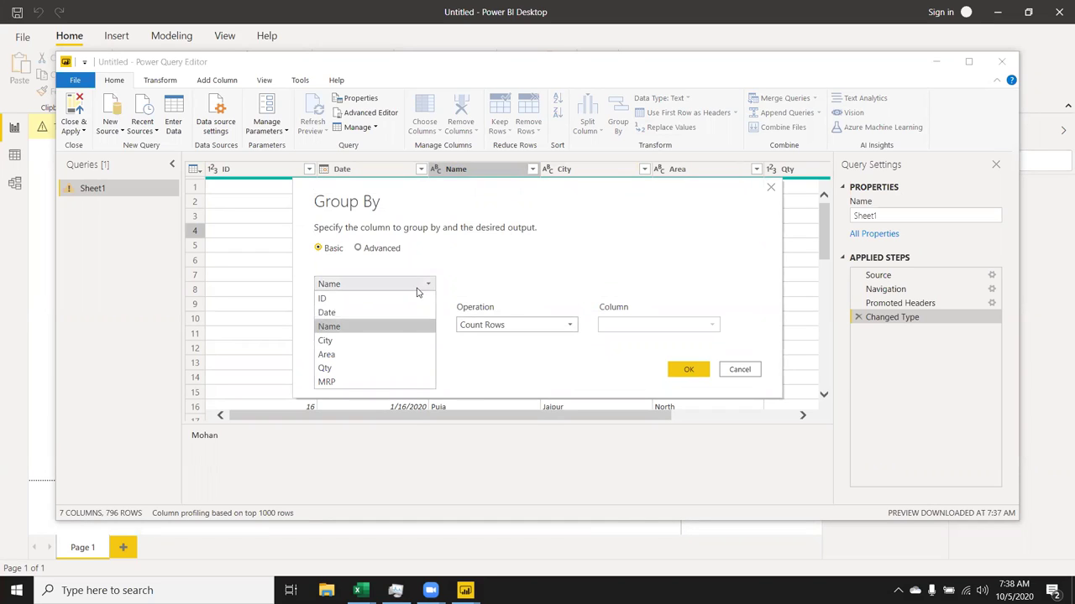
pyautogui.click(389, 342)
pyautogui.click(386, 330)
pyautogui.doubleClick(386, 333)
pyautogui.write('Total')
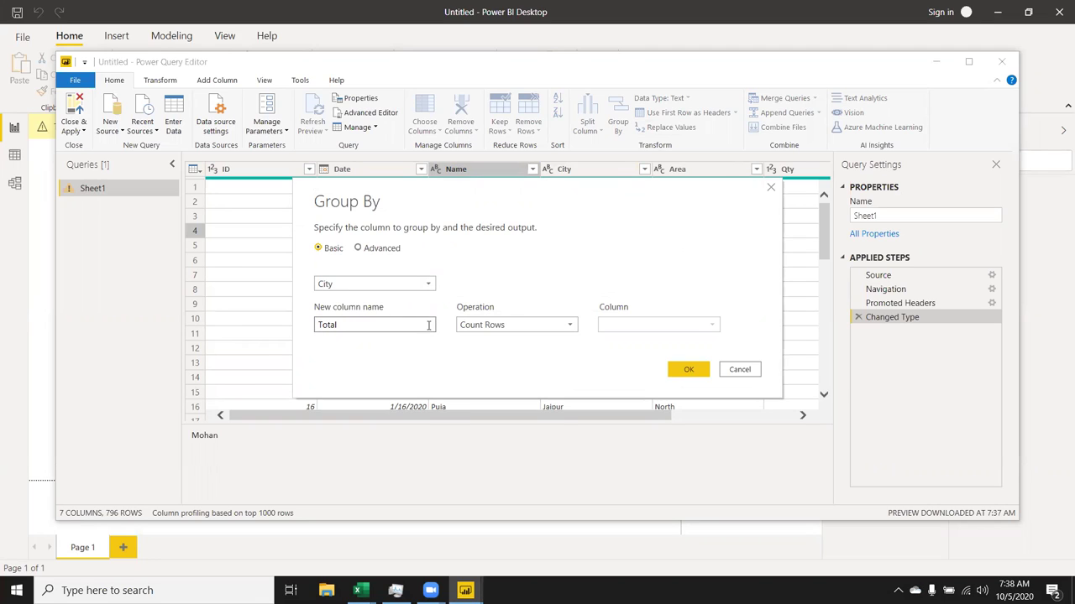
pyautogui.click(472, 331)
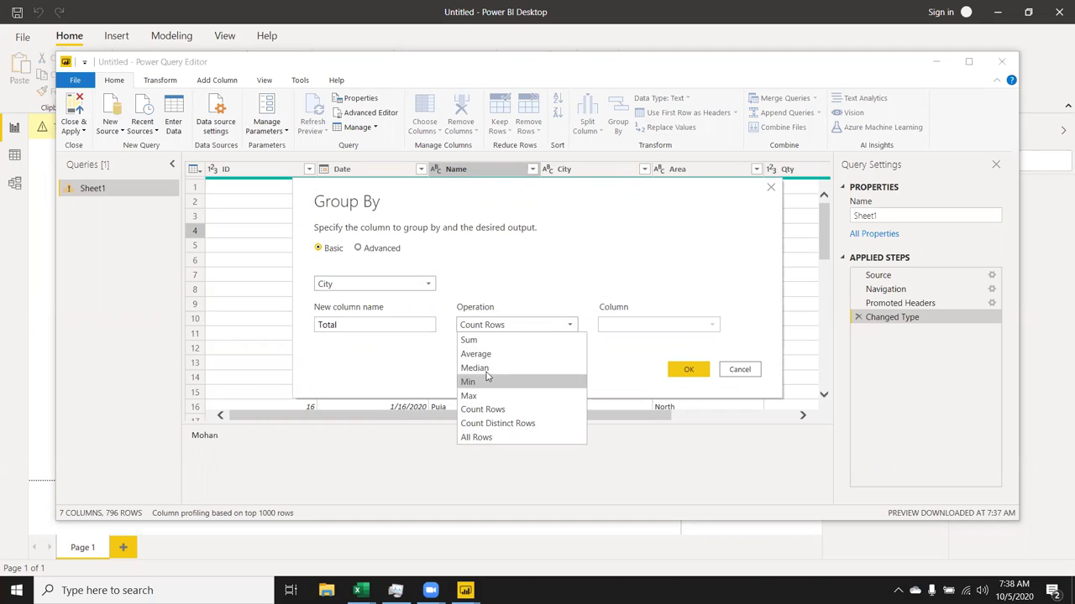
pyautogui.click(491, 340)
pyautogui.click(610, 325)
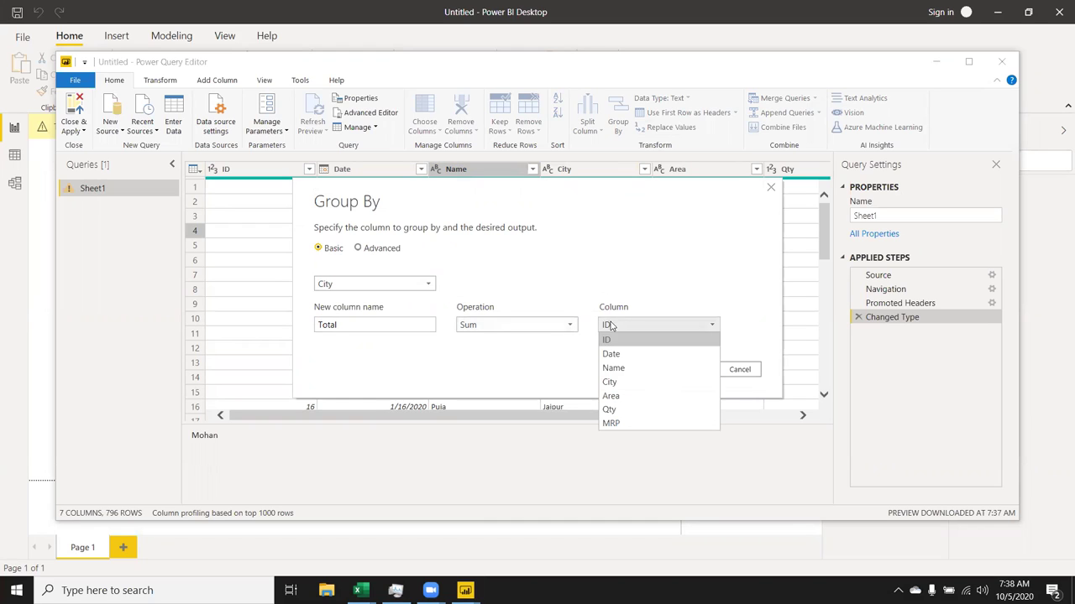
pyautogui.click(628, 410)
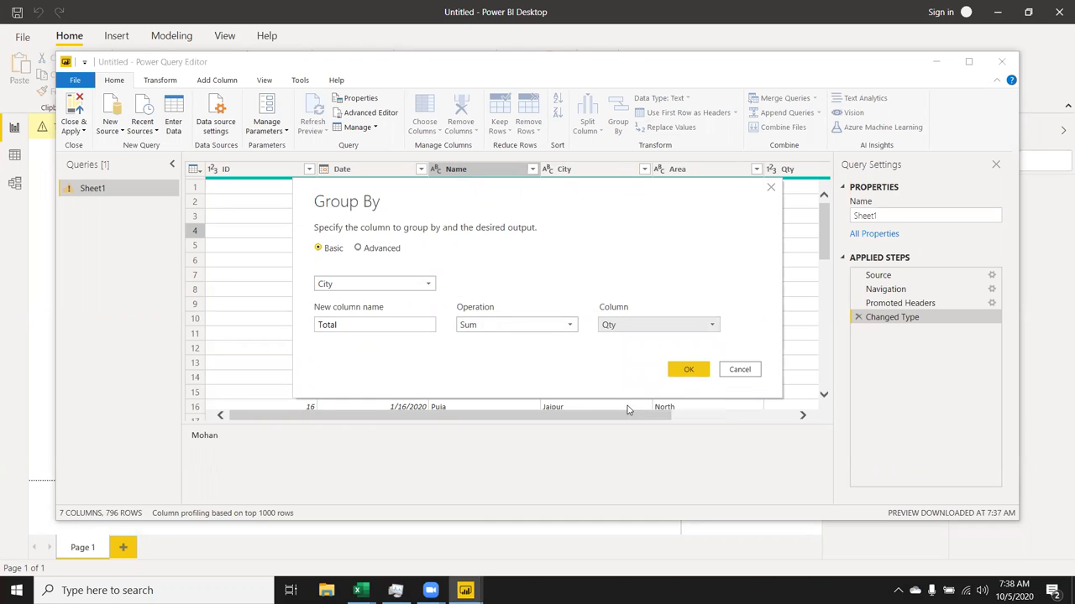
pyautogui.click(692, 375)
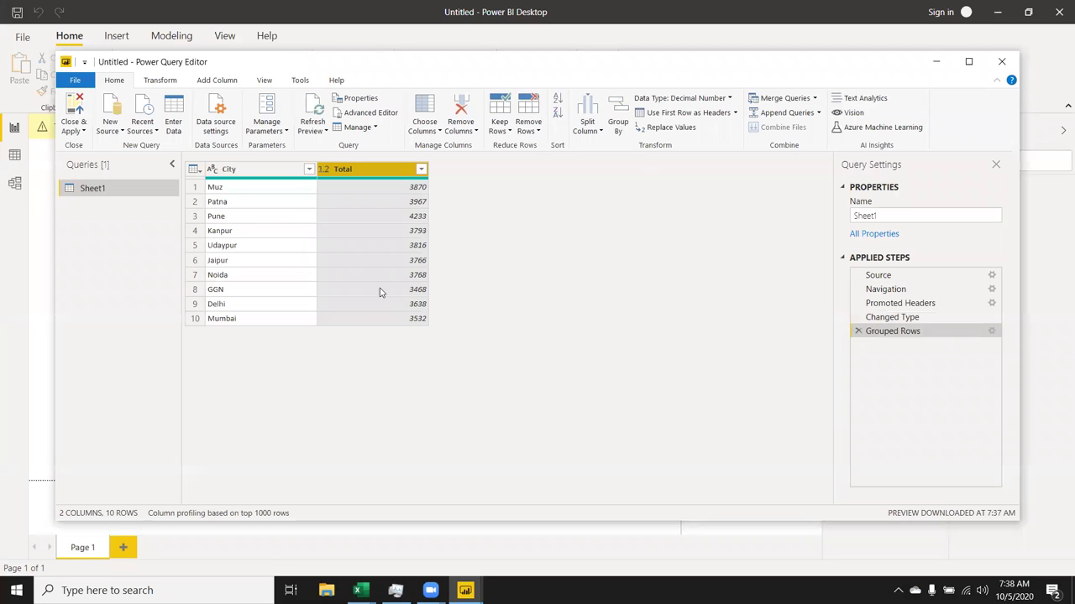
# Close & Apply the grouped City/Total query, then bring the Bio-Att workbook forward
pyautogui.click(70, 110)
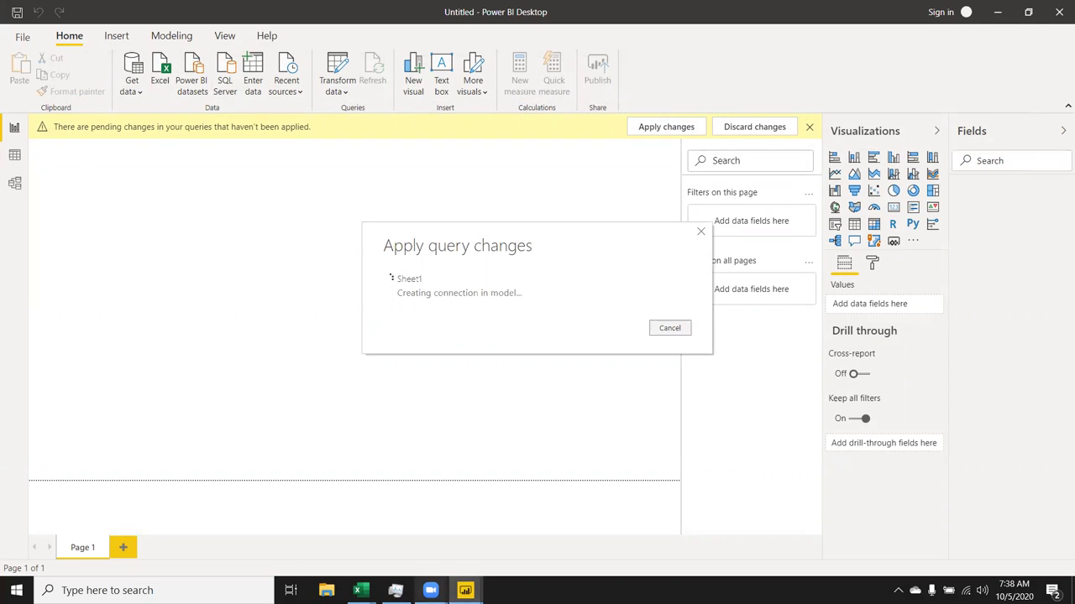
pyautogui.moveTo(361, 591)
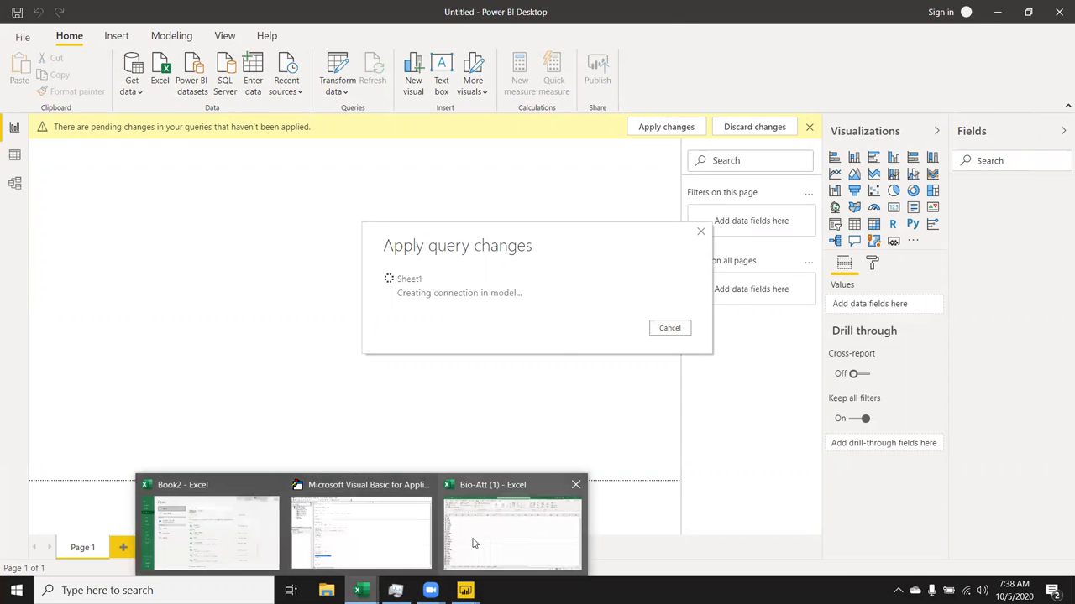
pyautogui.click(475, 538)
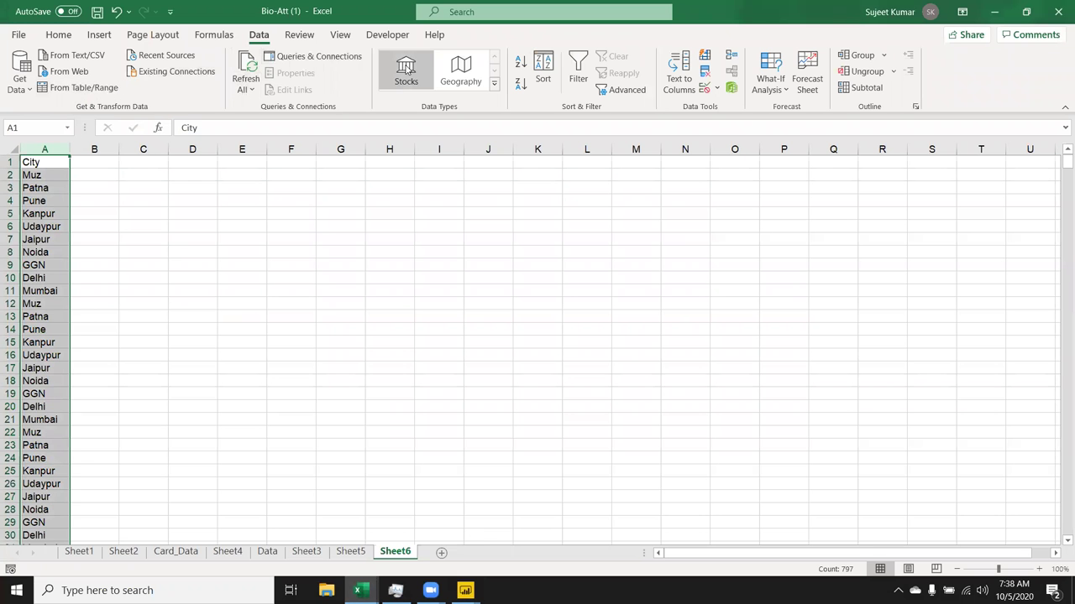
# Remove duplicate cities from column A of Sheet6
pyautogui.hotkey('alt', 'Tab')
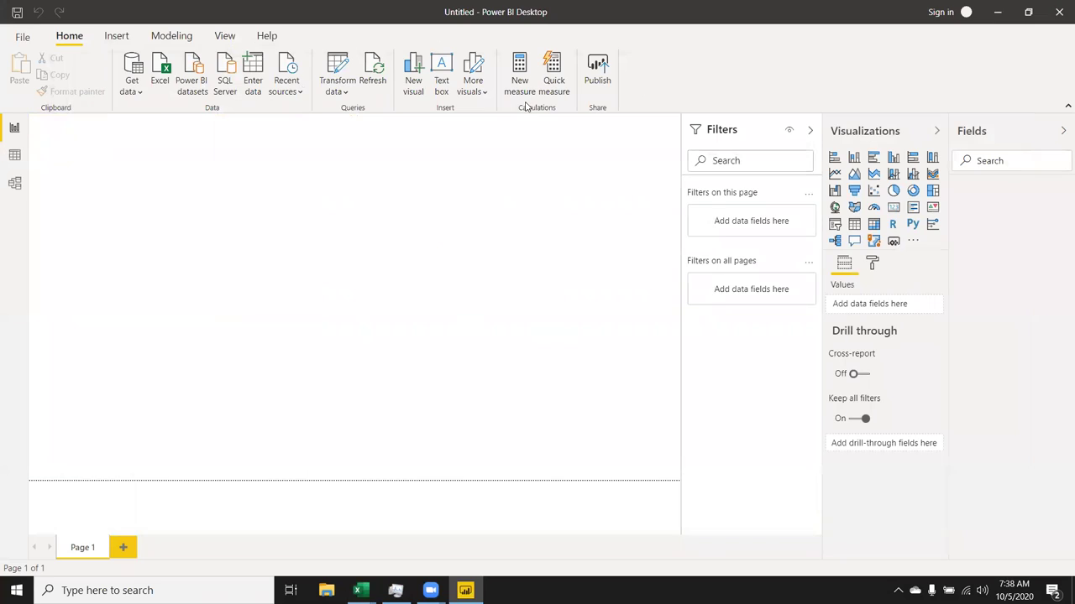
pyautogui.hotkey('alt', 'Tab')
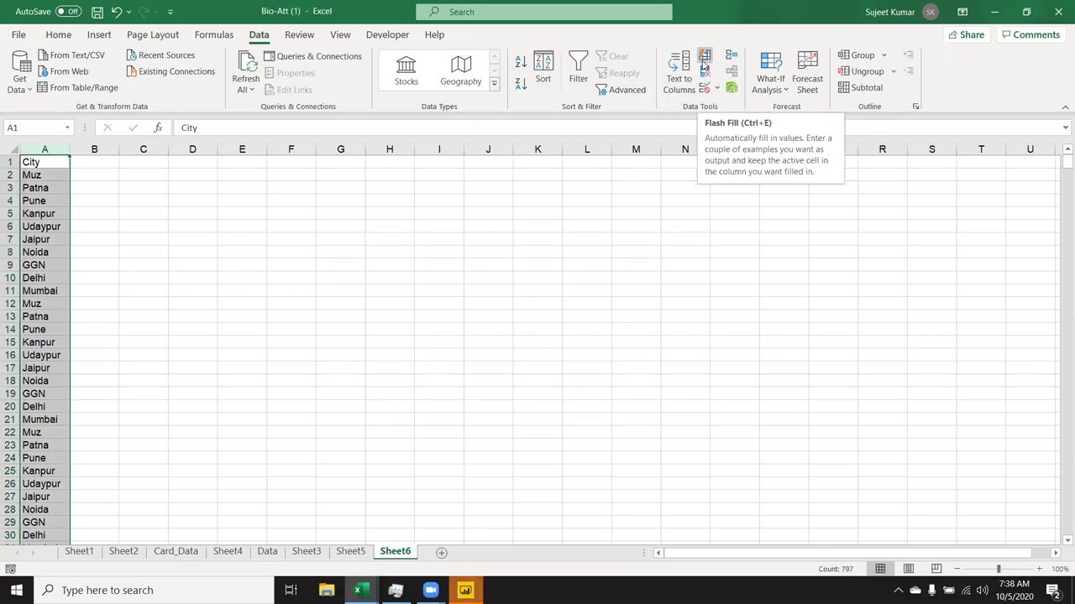
pyautogui.click(705, 72)
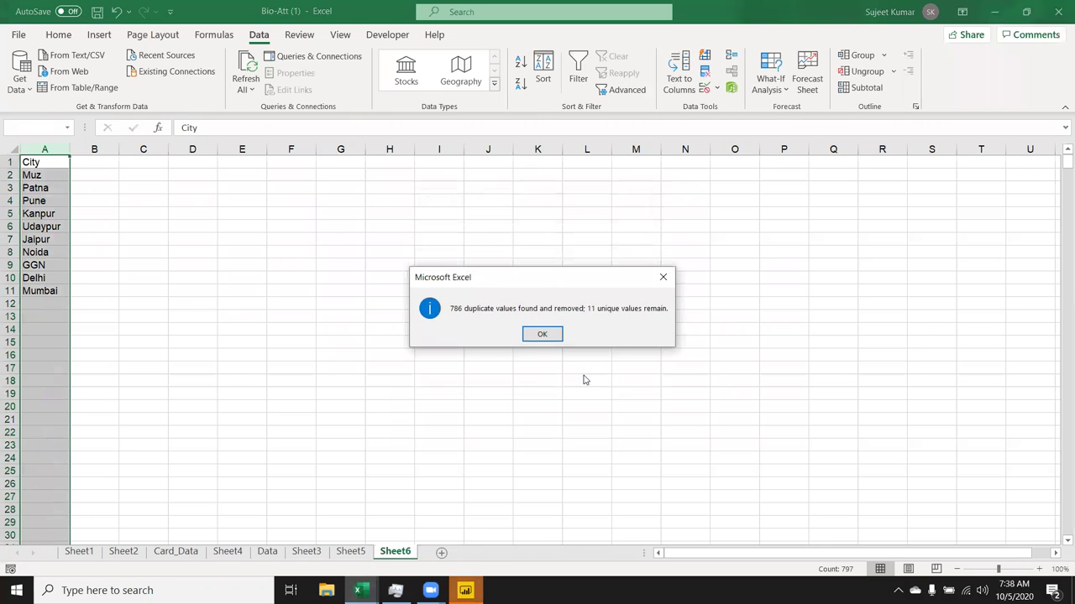
pyautogui.click(548, 333)
# Add a Target header in B1 and enter =RANDBETWEEN(1000,9000) in B2
pyautogui.press('Right')
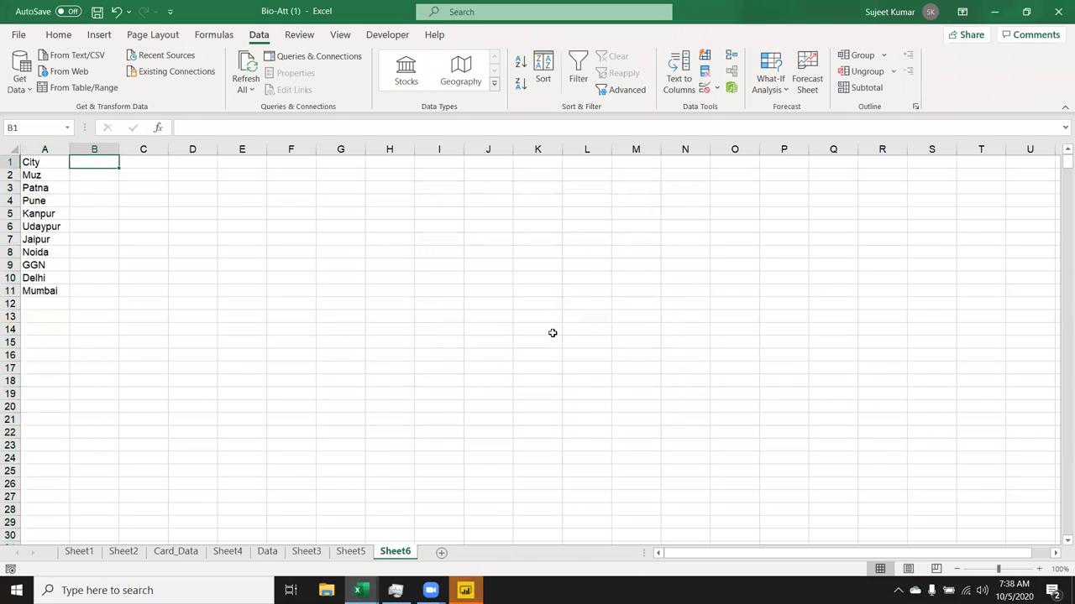
pyautogui.write('T')
pyautogui.write('ar')
pyautogui.write('get')
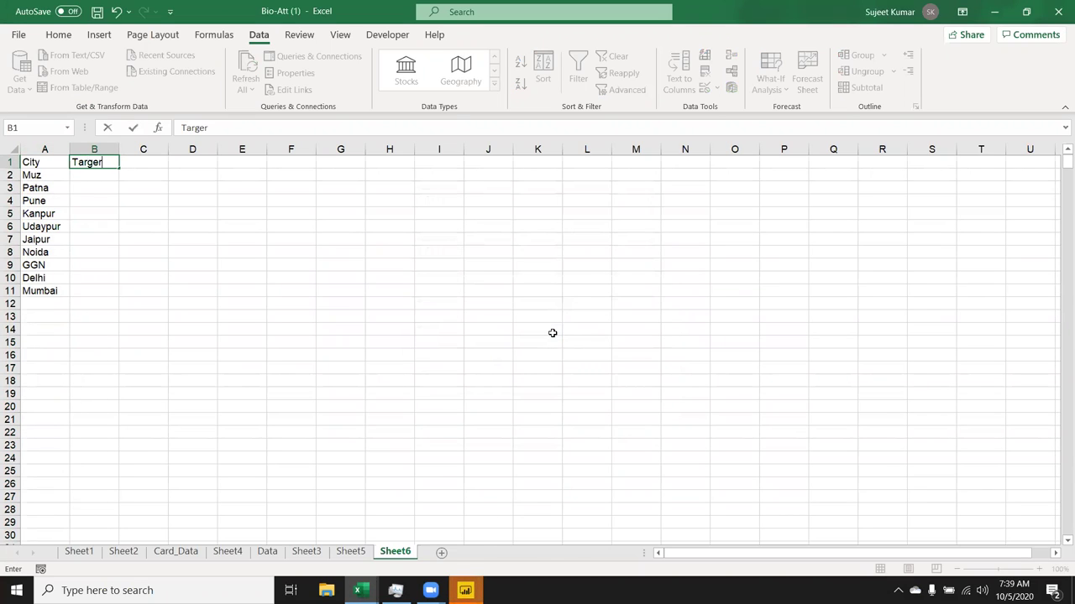
pyautogui.press('Return')
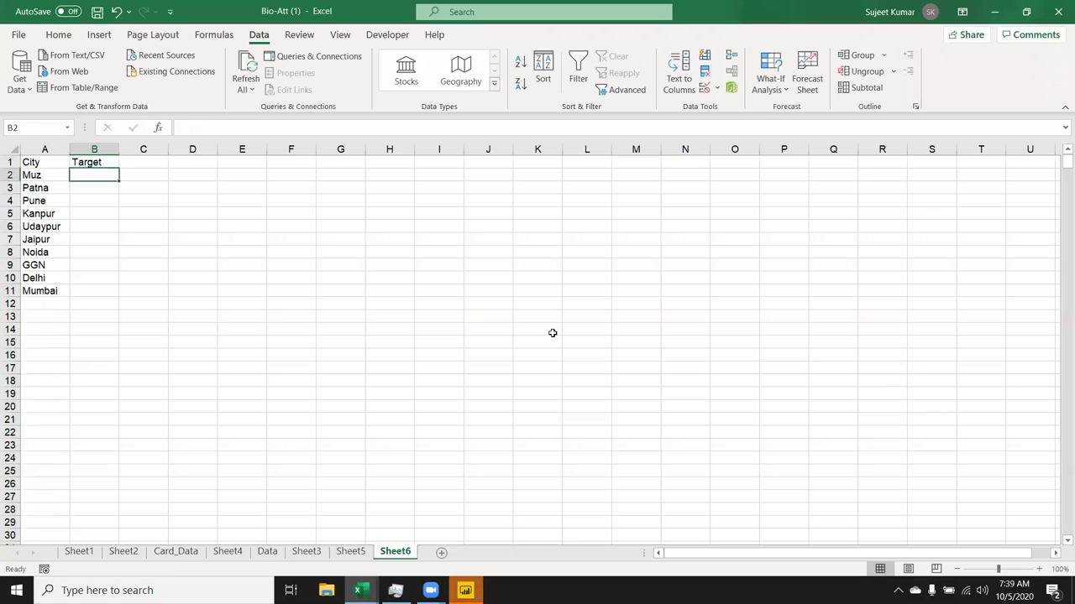
pyautogui.write('=ra')
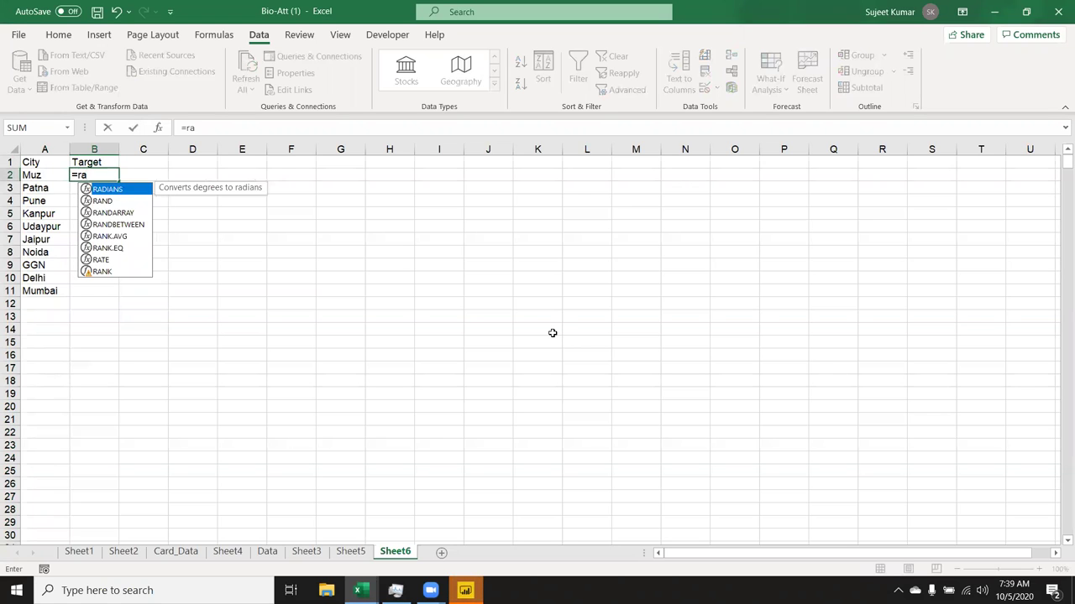
pyautogui.press('Down')
pyautogui.press('Down')
pyautogui.press('Down')
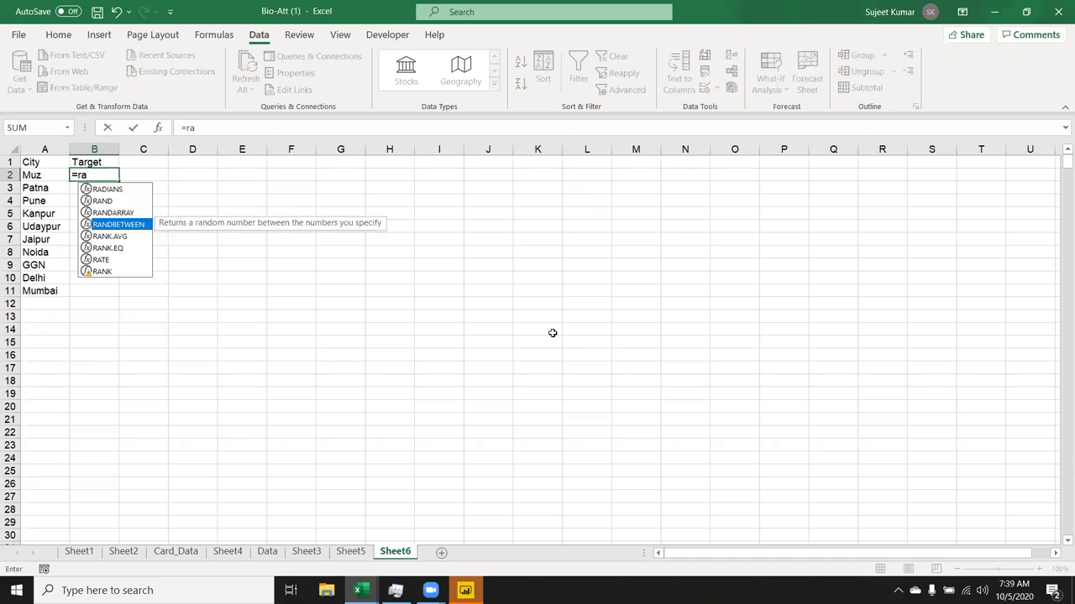
pyautogui.press('Tab')
pyautogui.write('1000')
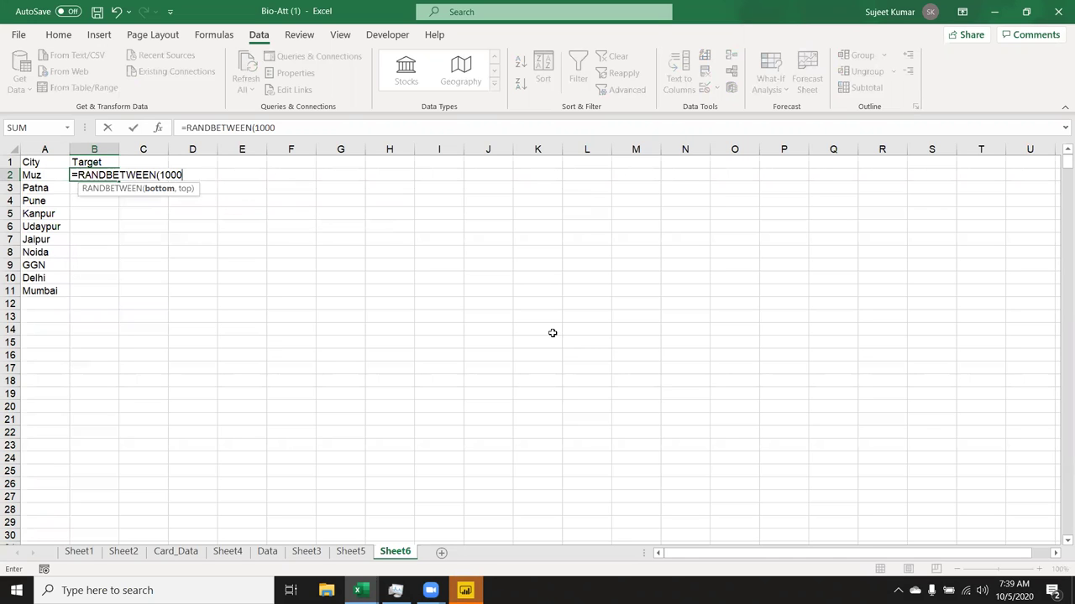
pyautogui.write(',9000')
pyautogui.press('Return')
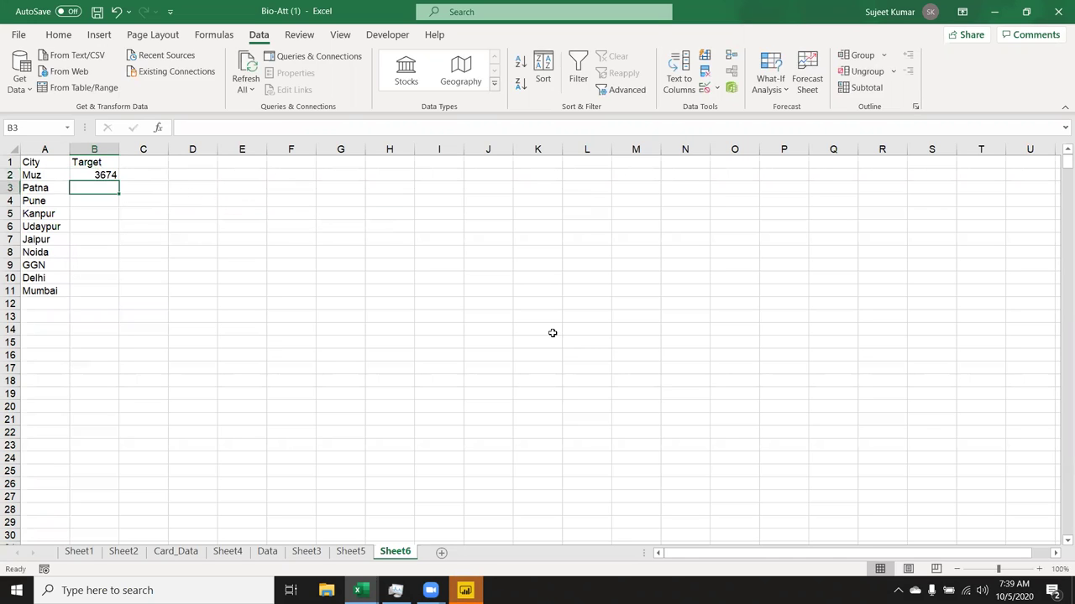
# Fill the Target formula down to B11 and copy the City–Target range A1:B11
pyautogui.press('Left')
pyautogui.hotkey('ctrl', 'Down')
pyautogui.press('Right')
pyautogui.hotkey('ctrl', 'shift', 'Up')
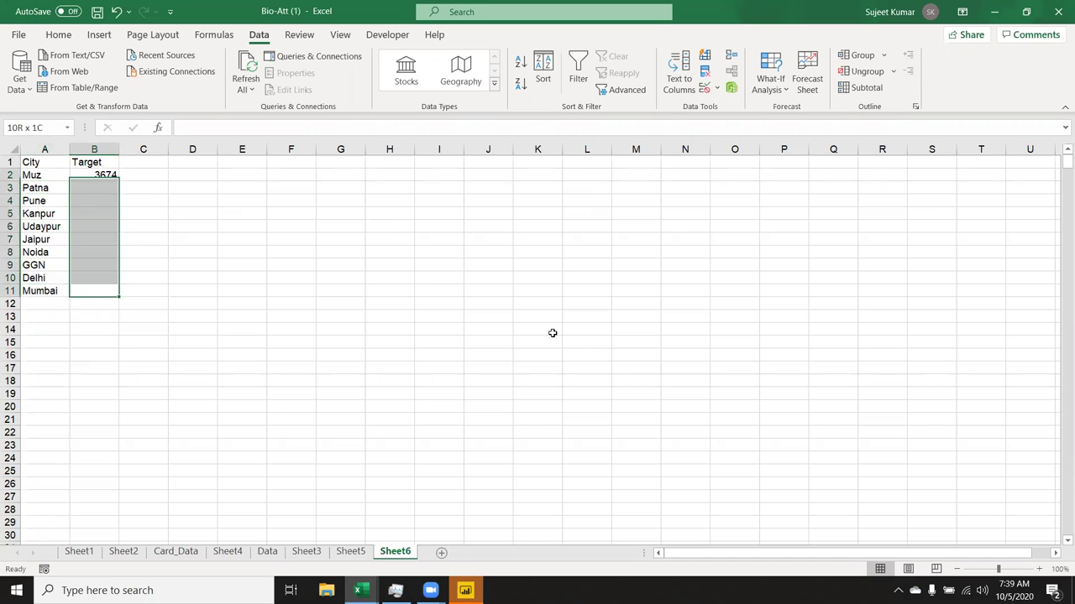
pyautogui.hotkey('ctrl', 'd')
pyautogui.hotkey('ctrl', 'Home')
pyautogui.hotkey('shift', 'Right')
pyautogui.hotkey('ctrl', 'shift', 'Down')
pyautogui.hotkey('ctrl', 'c')
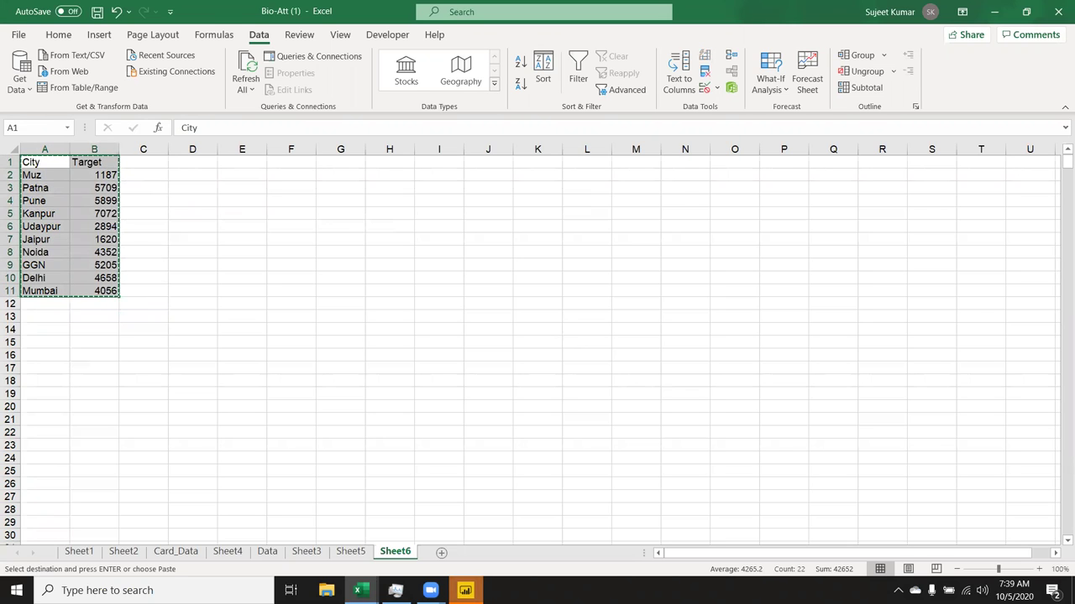
pyautogui.click(465, 591)
# Paste the copied City and Target values into Enter data and load it as Table
pyautogui.click(249, 87)
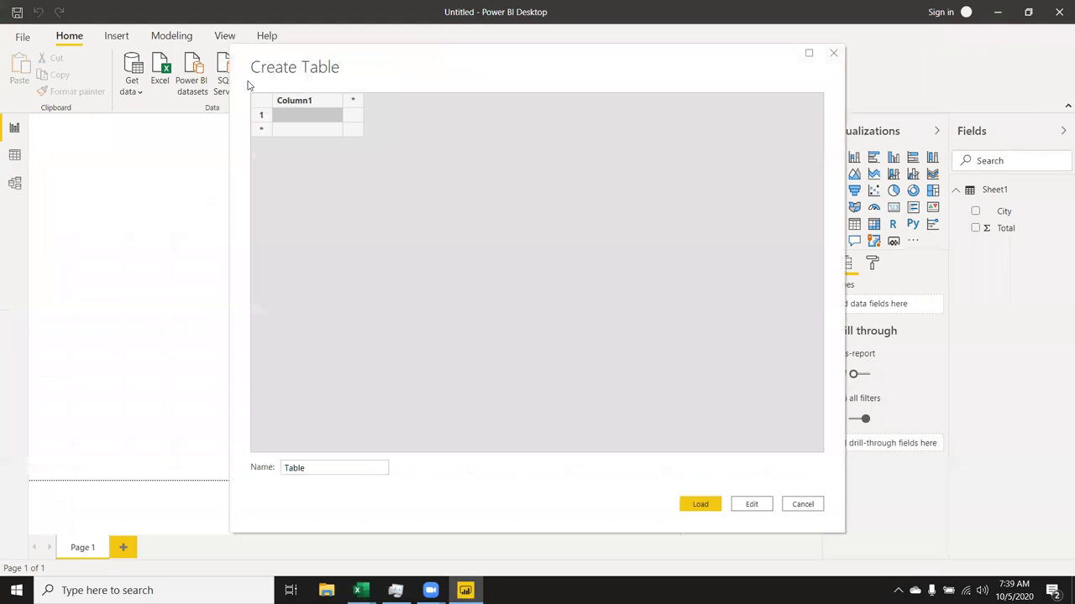
pyautogui.click(303, 107)
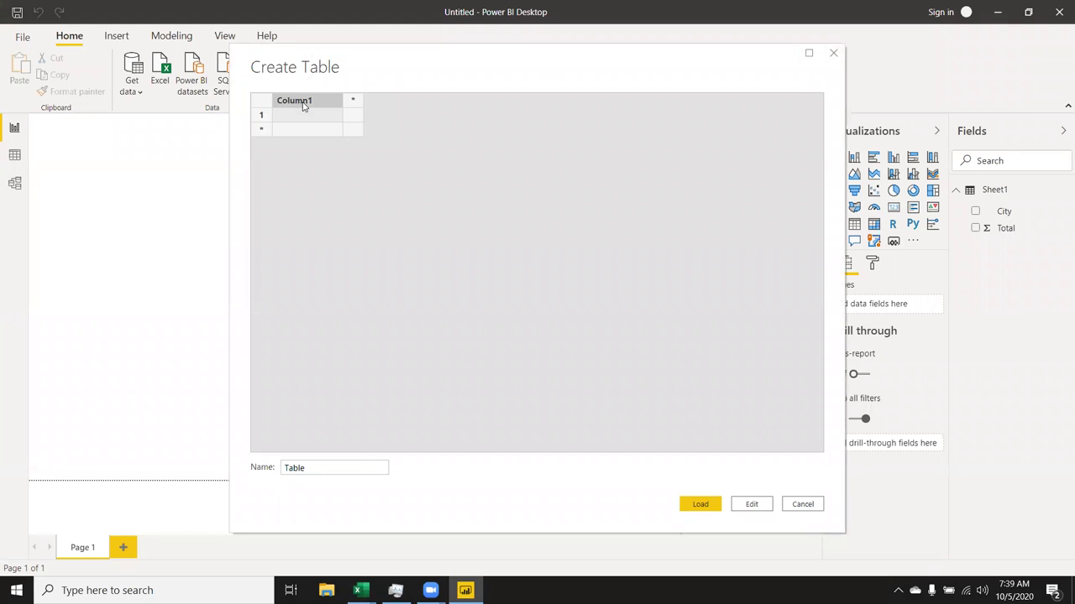
pyautogui.hotkey('ctrl', 'v')
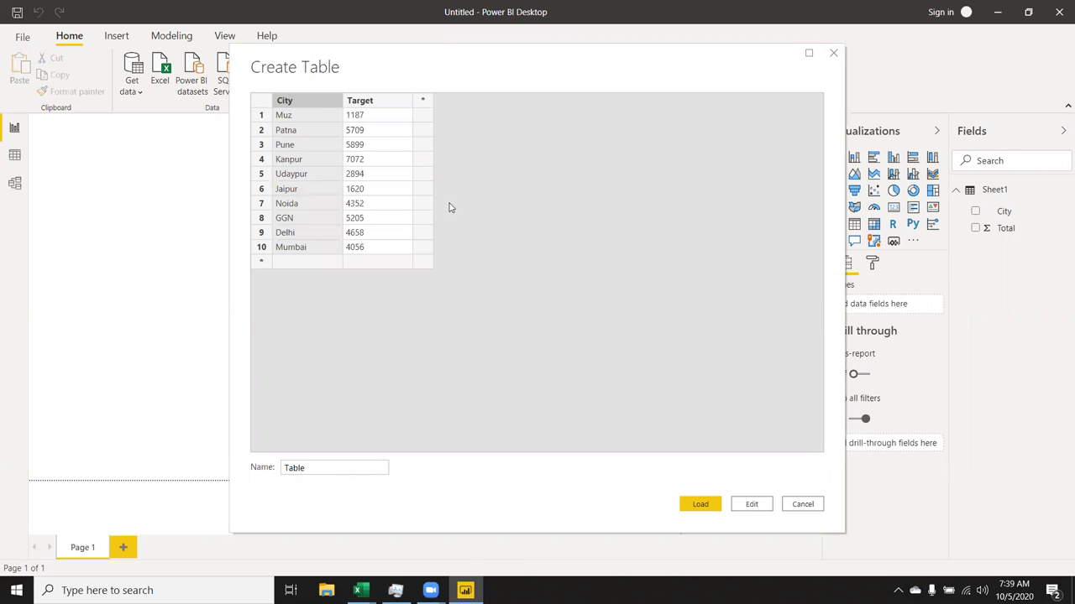
pyautogui.click(707, 508)
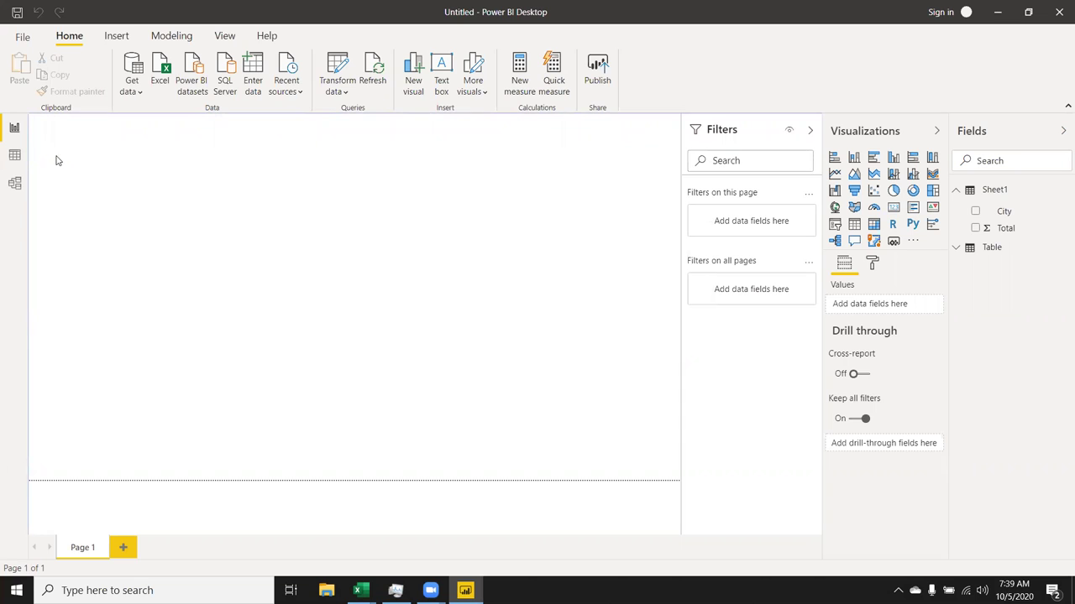
# Review Sheet1 and Table in the Data and Model views, then reopen Transform data
pyautogui.click(16, 156)
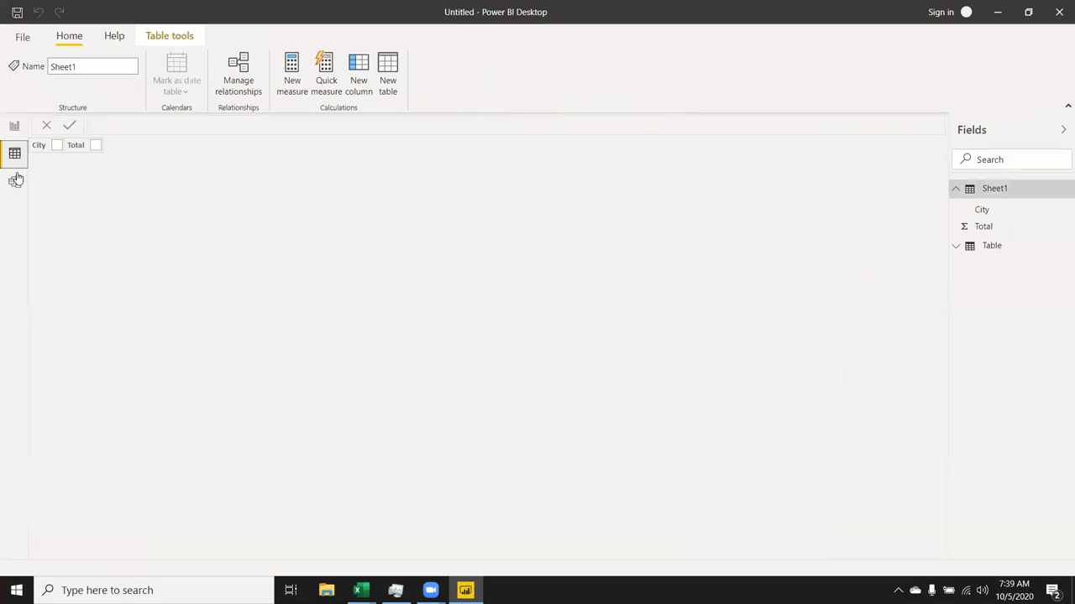
pyautogui.click(16, 181)
pyautogui.click(15, 155)
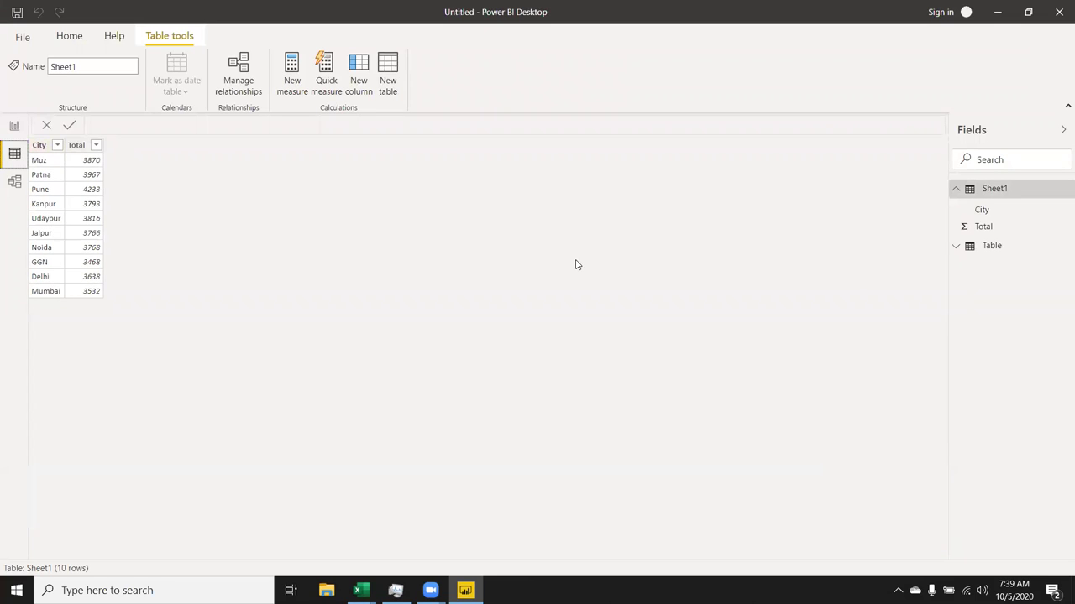
pyautogui.click(990, 253)
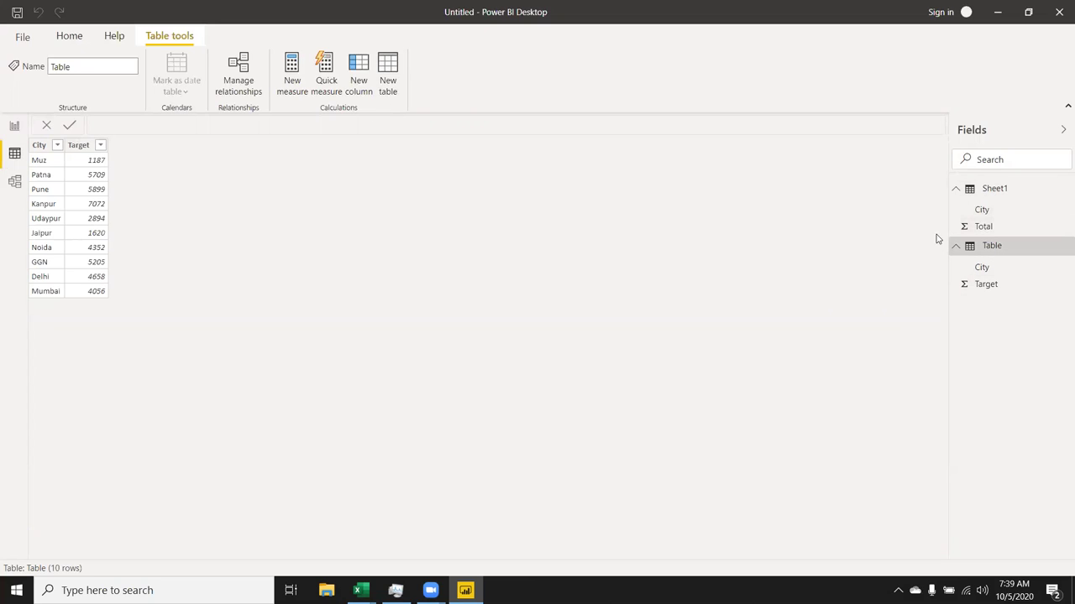
pyautogui.click(1000, 196)
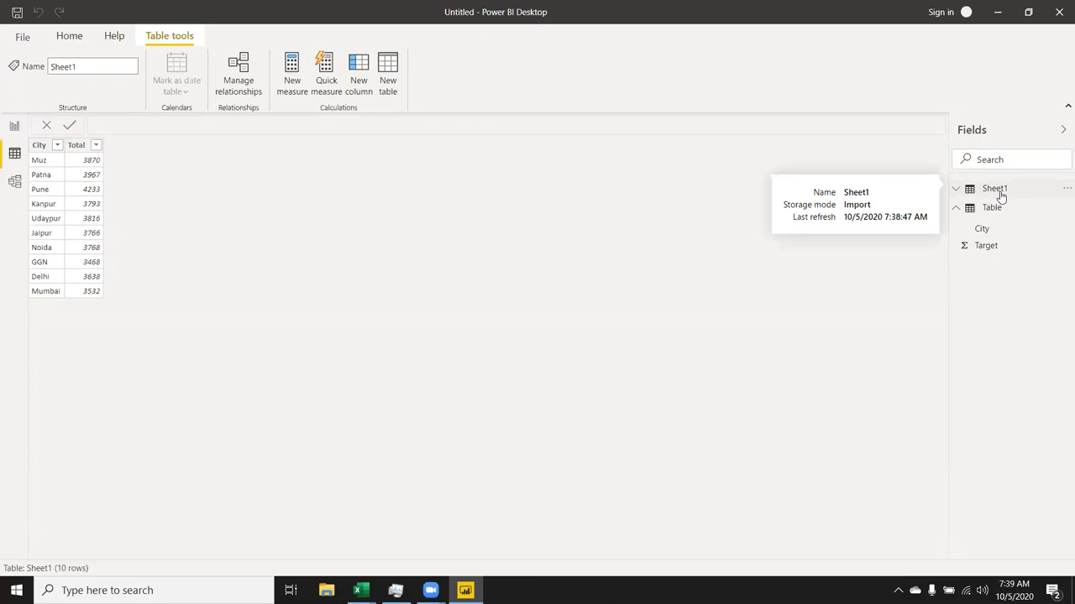
pyautogui.click(69, 35)
pyautogui.click(300, 78)
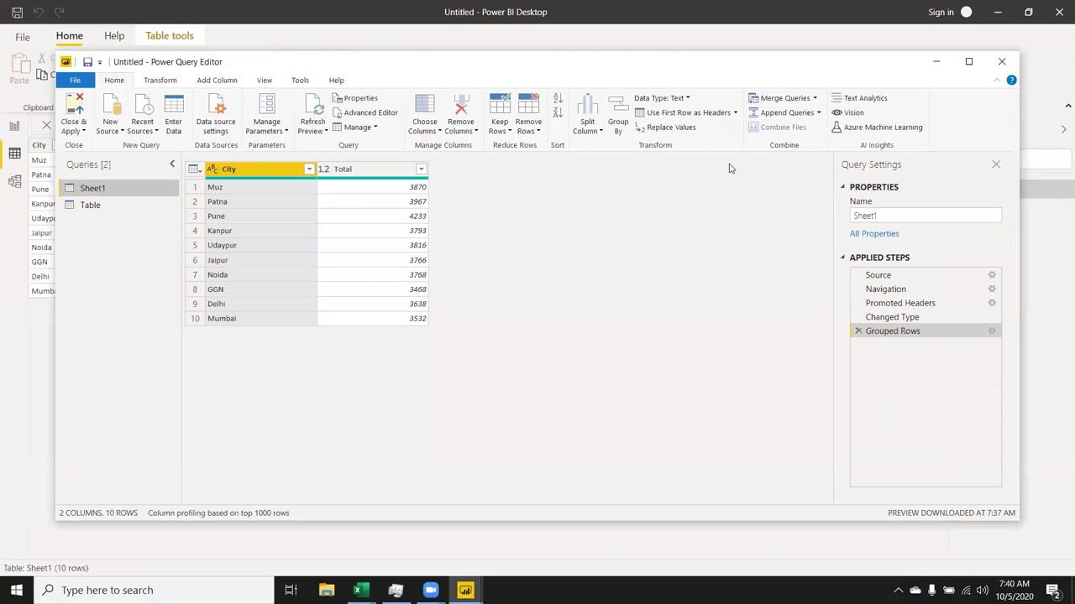
# Open and cancel the Merge and Append Queries dialogs, then reopen Merge Queries for Sheet1
pyautogui.click(779, 104)
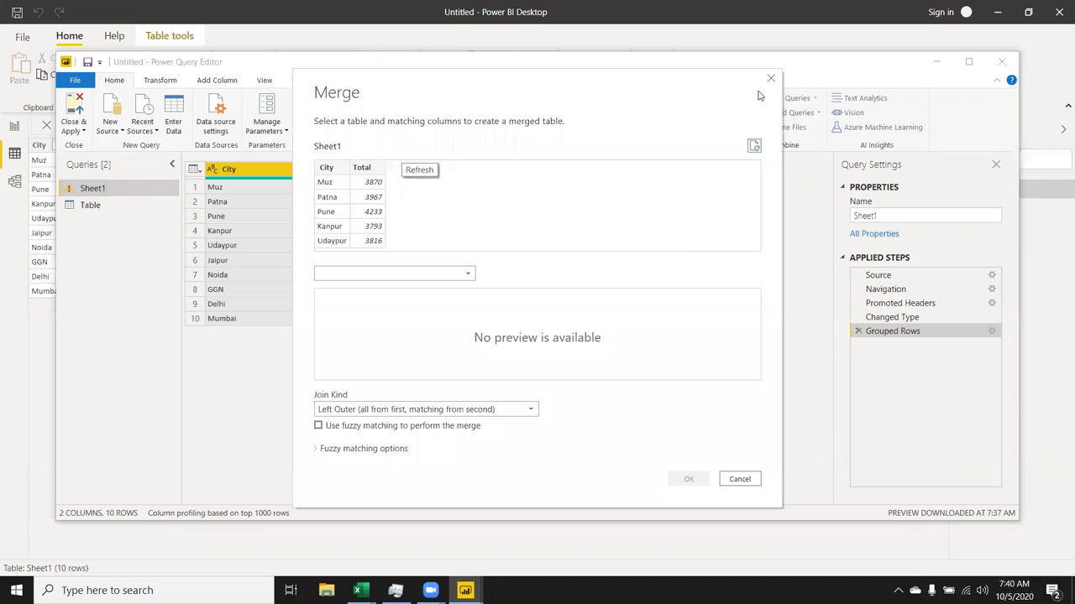
pyautogui.click(771, 79)
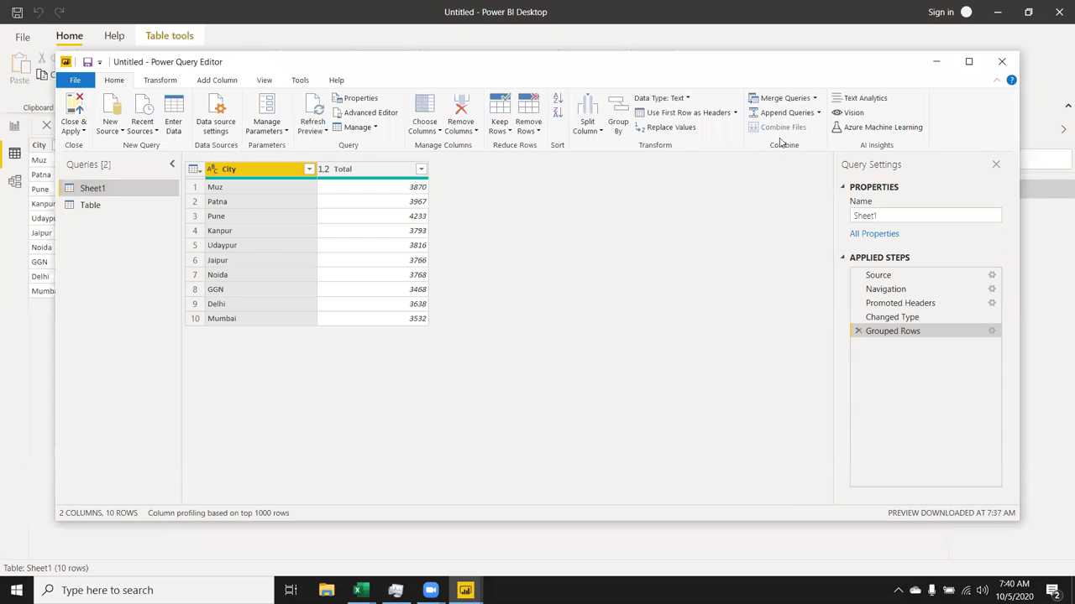
pyautogui.click(789, 113)
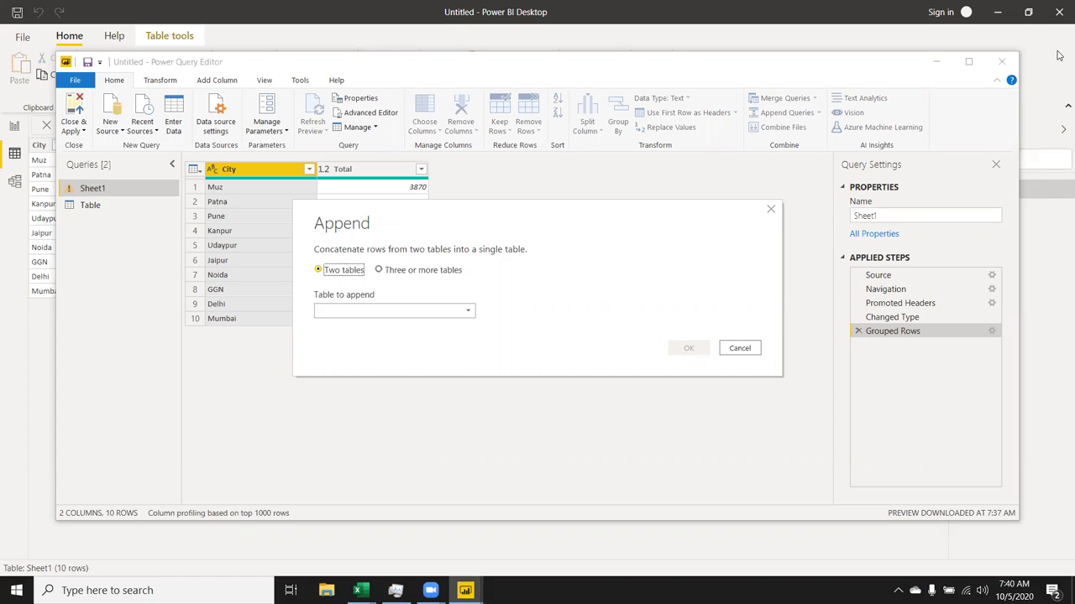
pyautogui.click(771, 210)
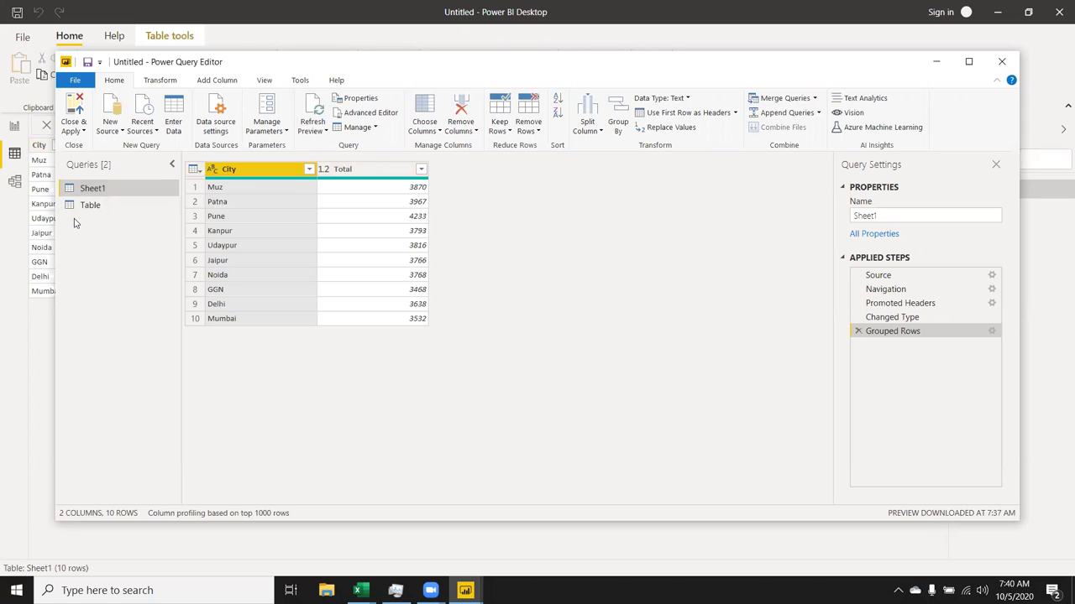
pyautogui.click(785, 99)
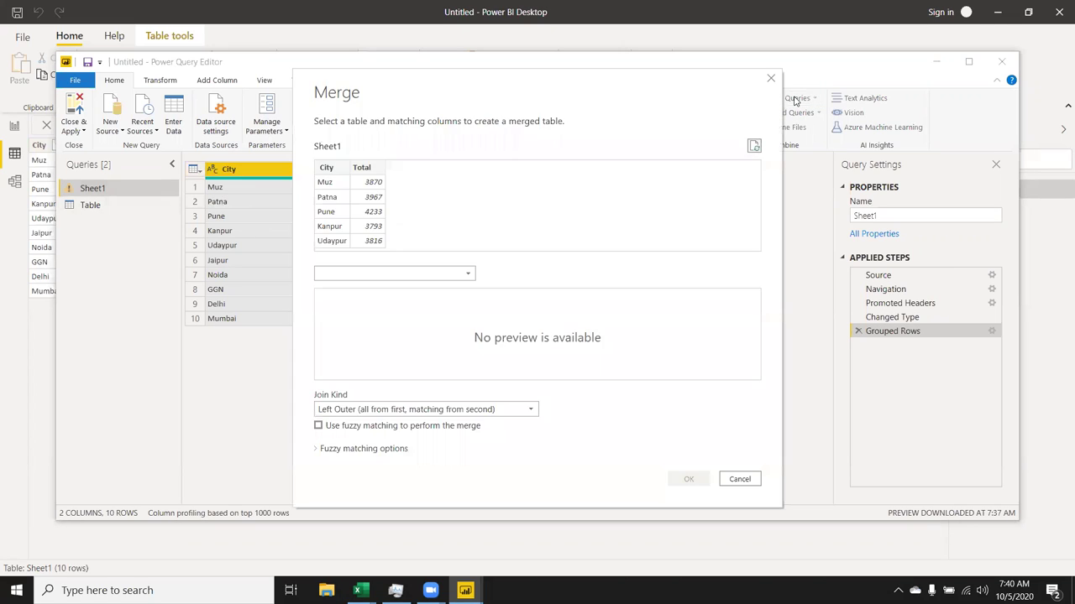
# Left Outer join Sheet1 with Table, matching Sheet1's City to Table's City
pyautogui.click(408, 277)
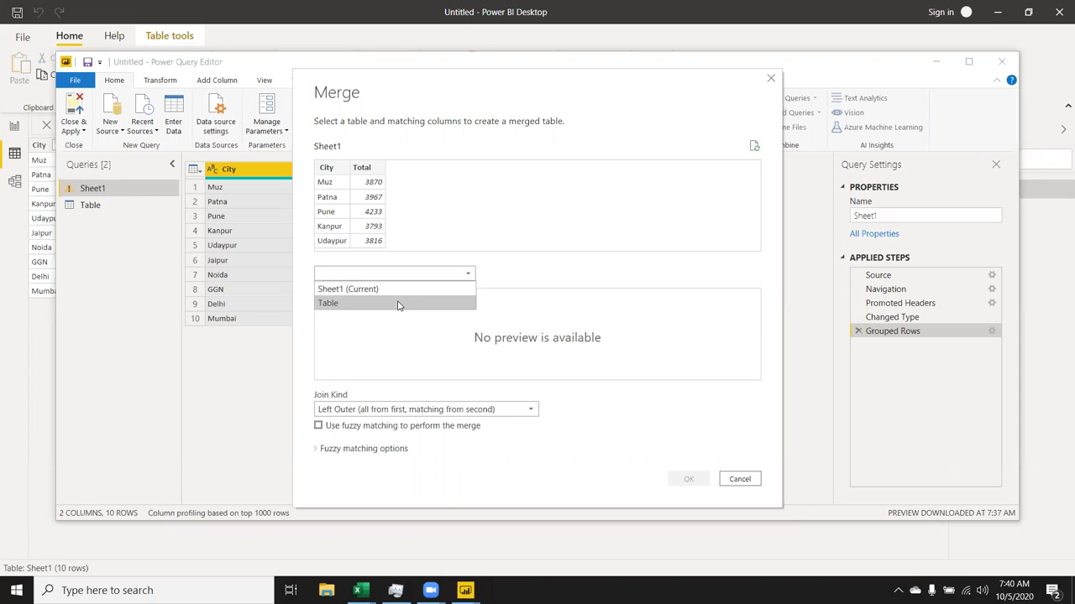
pyautogui.click(399, 303)
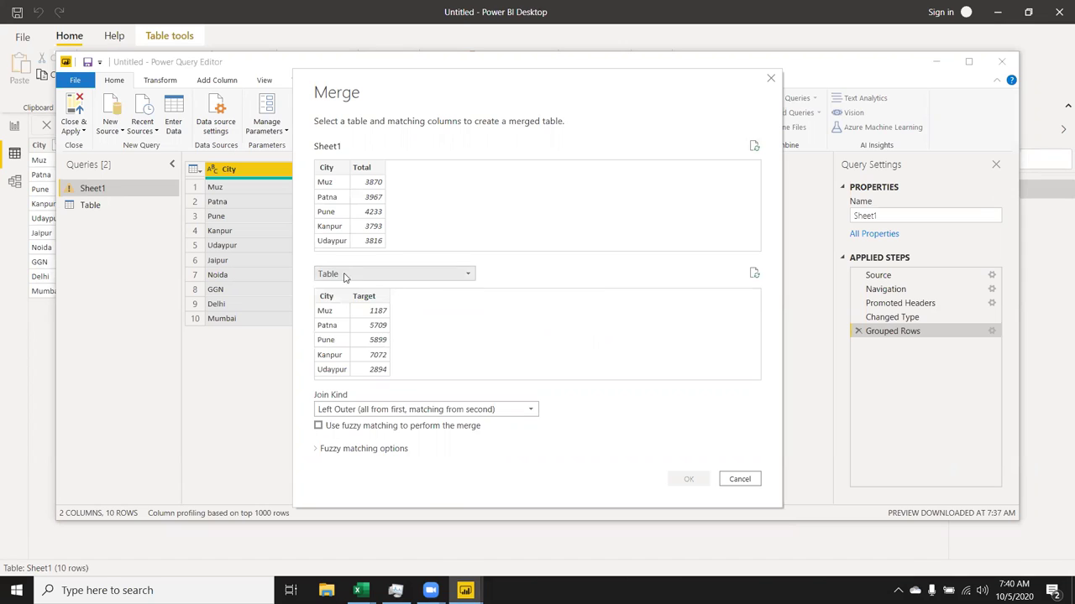
pyautogui.click(327, 171)
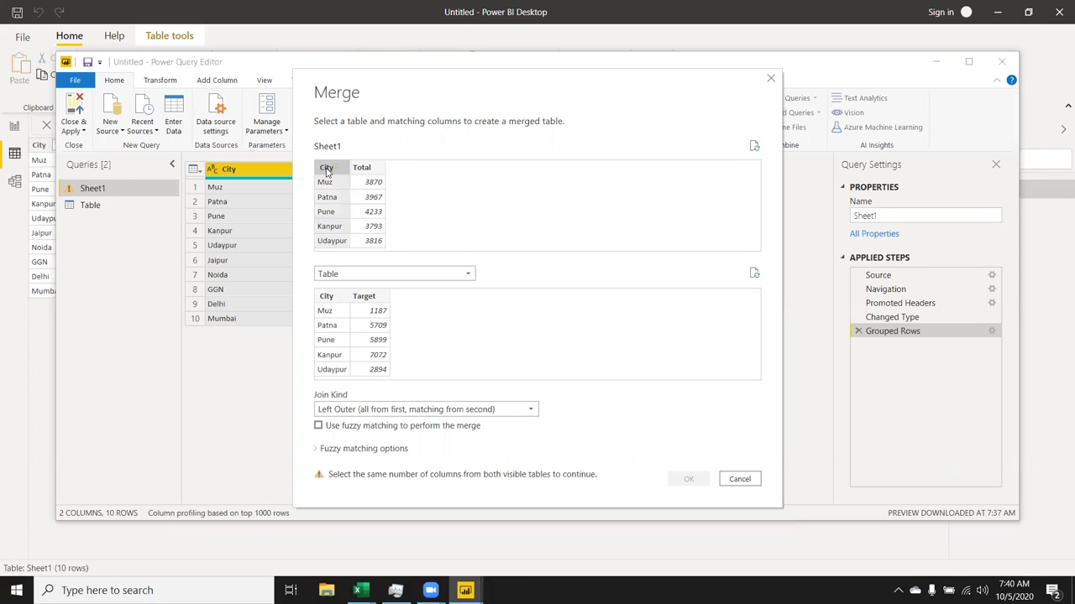
pyautogui.click(327, 299)
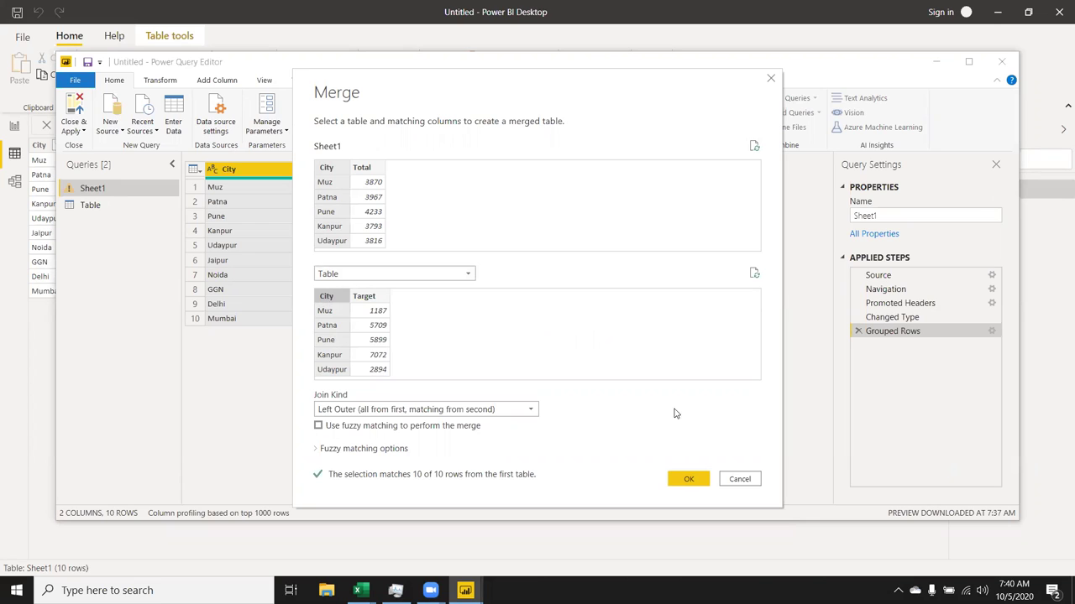
pyautogui.click(690, 480)
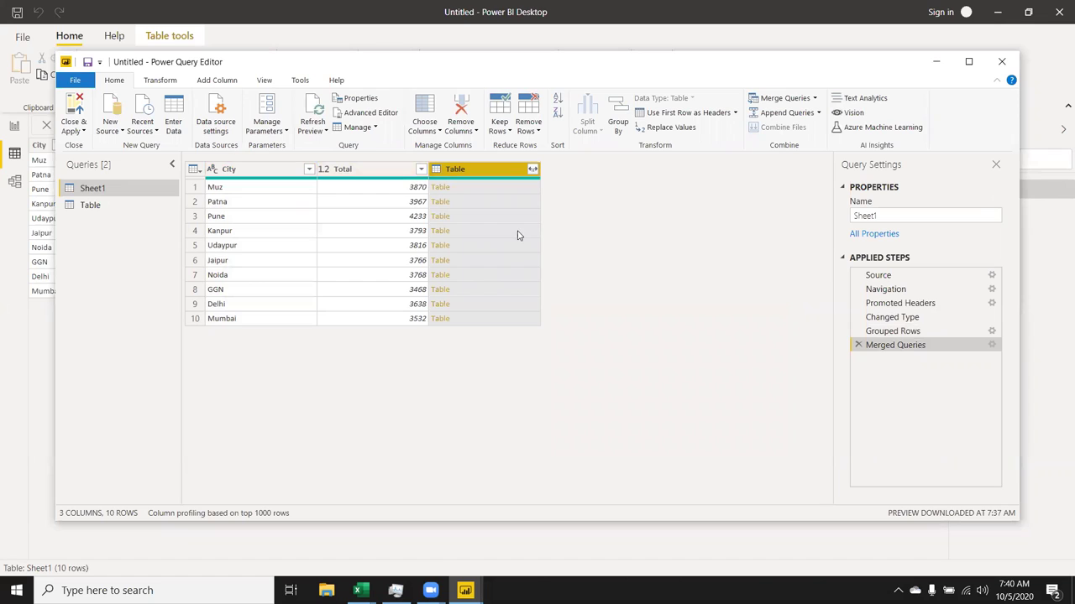
# Expand the merged Table column to bring in only Target, leaving out City
pyautogui.click(531, 171)
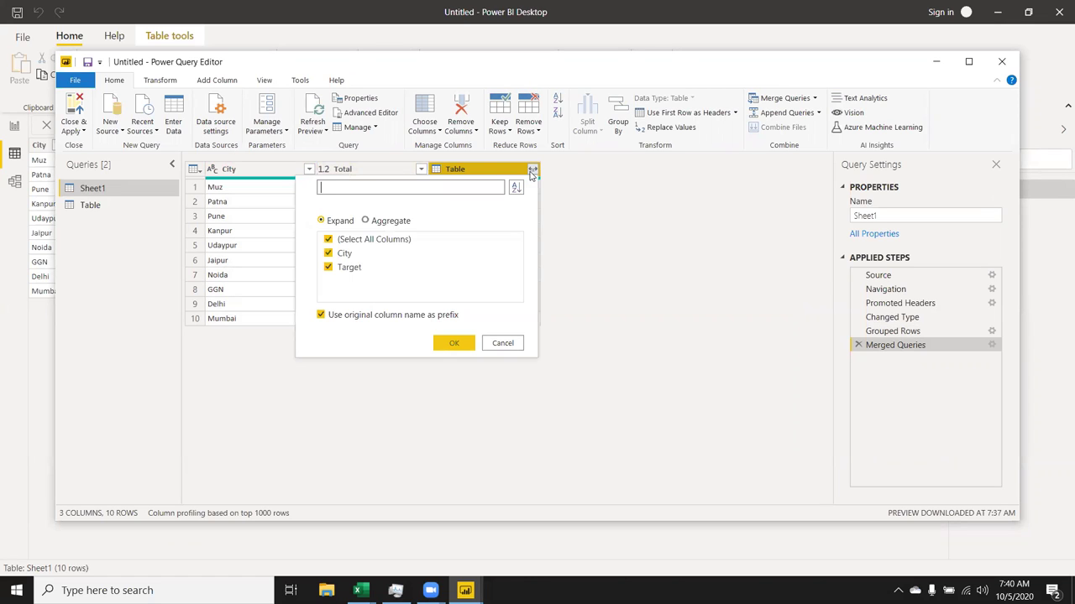
pyautogui.click(328, 254)
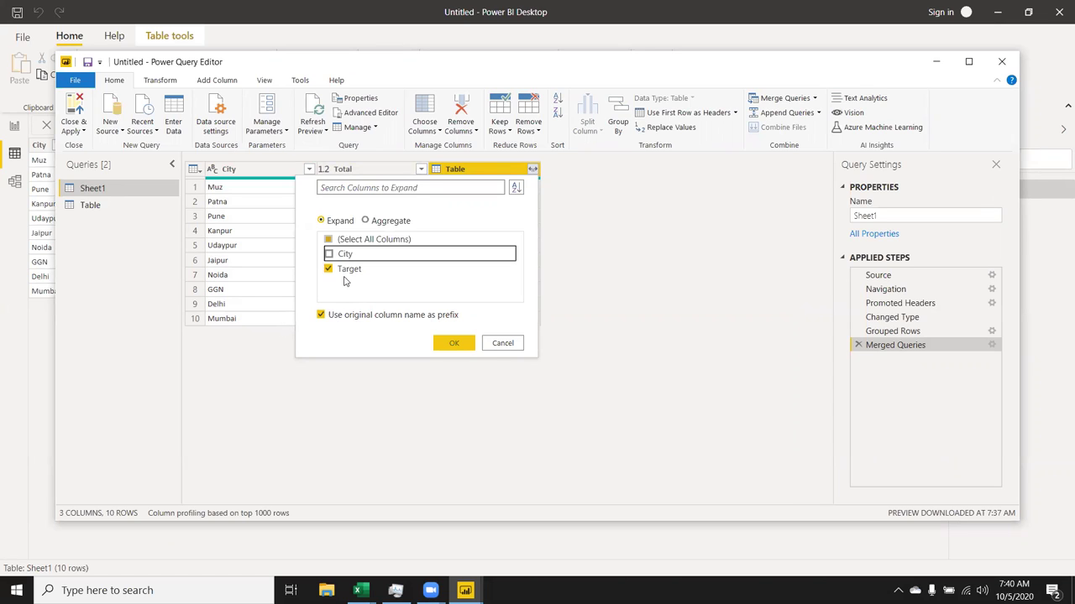
pyautogui.click(468, 344)
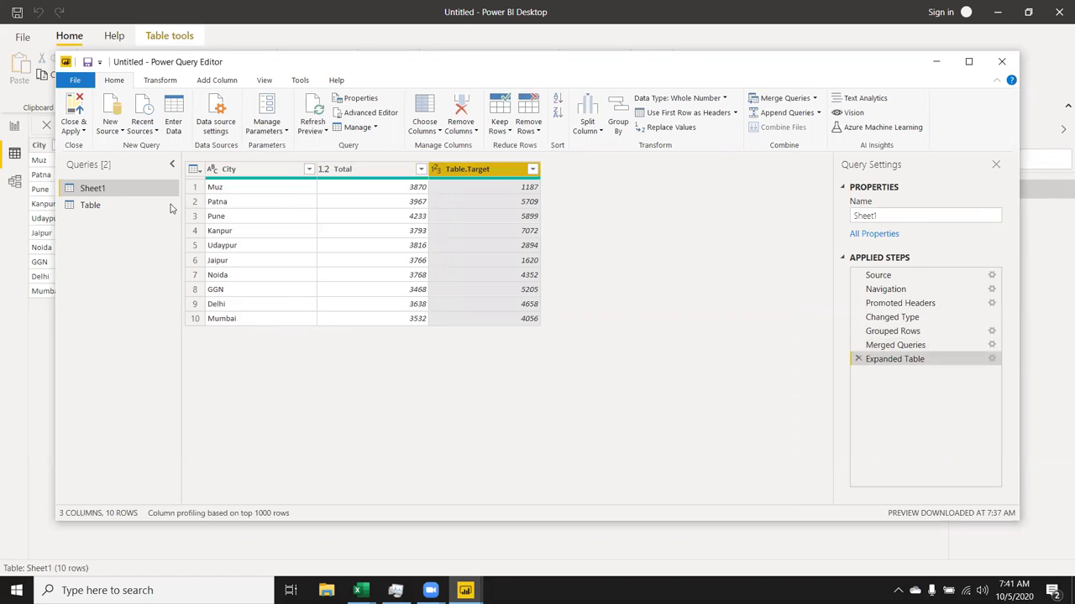
# Apply the query changes, check City and Table.Target in Data view, then return to Report view
pyautogui.click(78, 114)
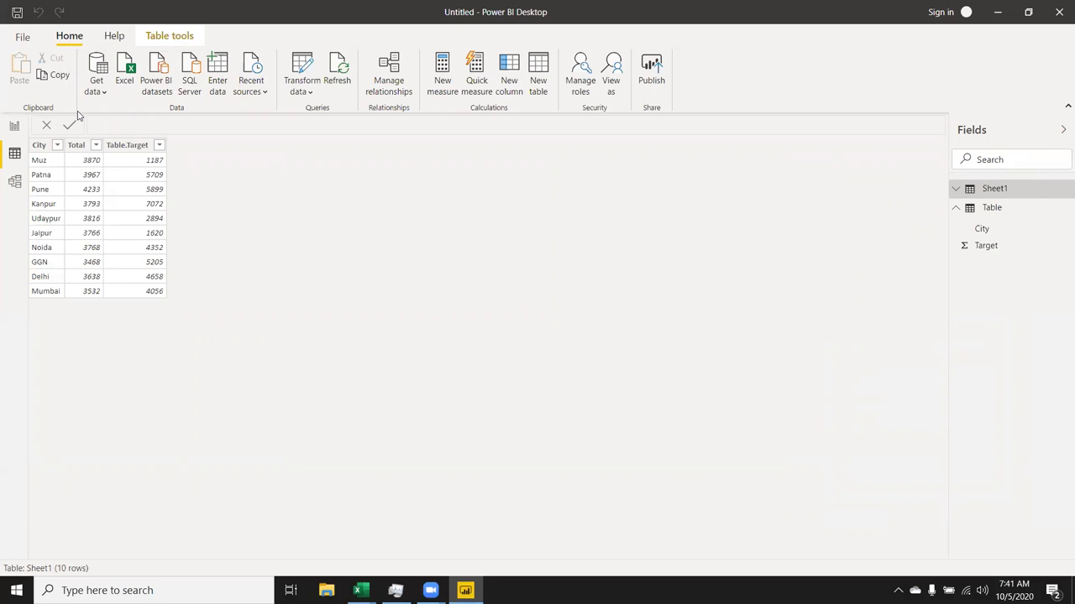
pyautogui.click(41, 171)
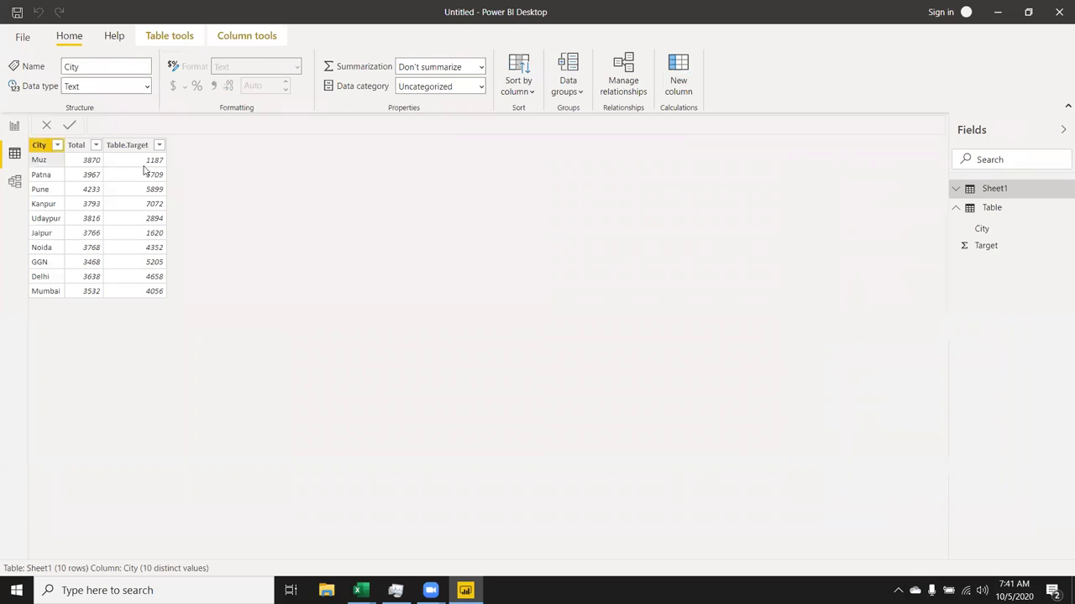
pyautogui.click(144, 171)
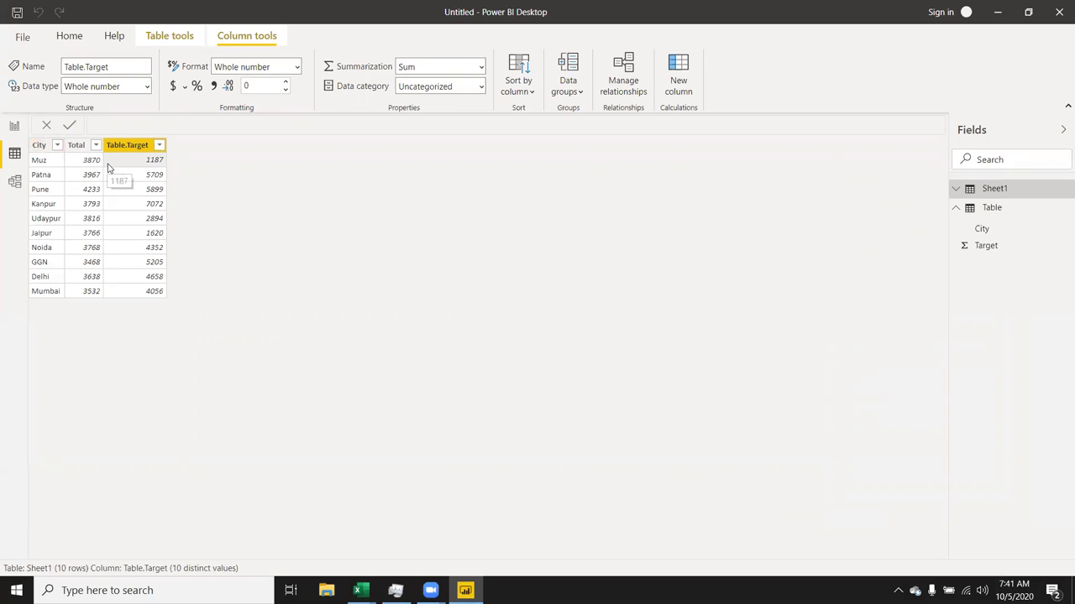
pyautogui.click(14, 128)
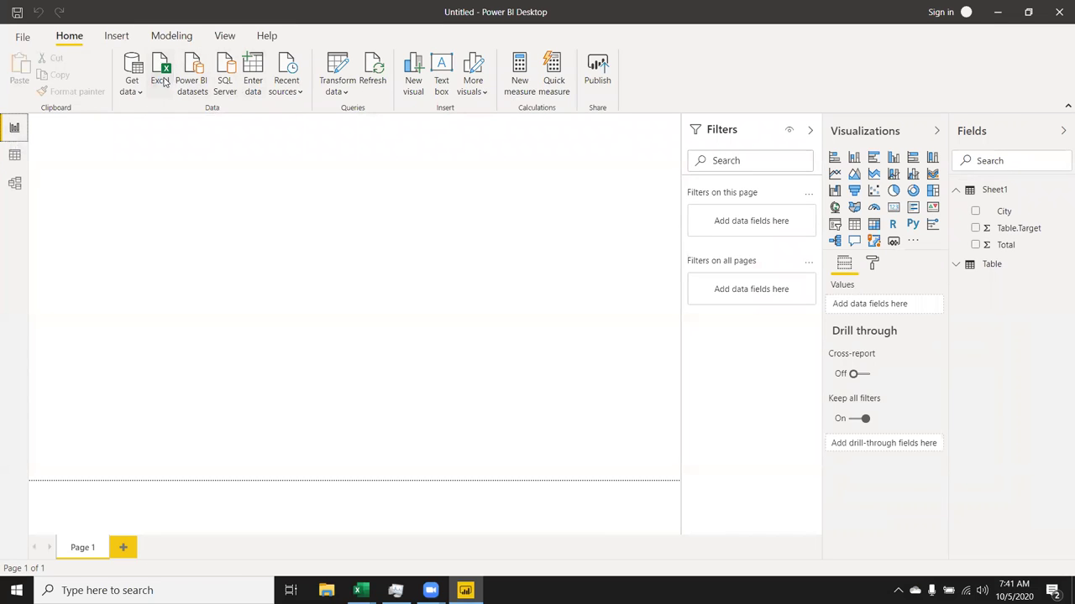
pyautogui.click(165, 82)
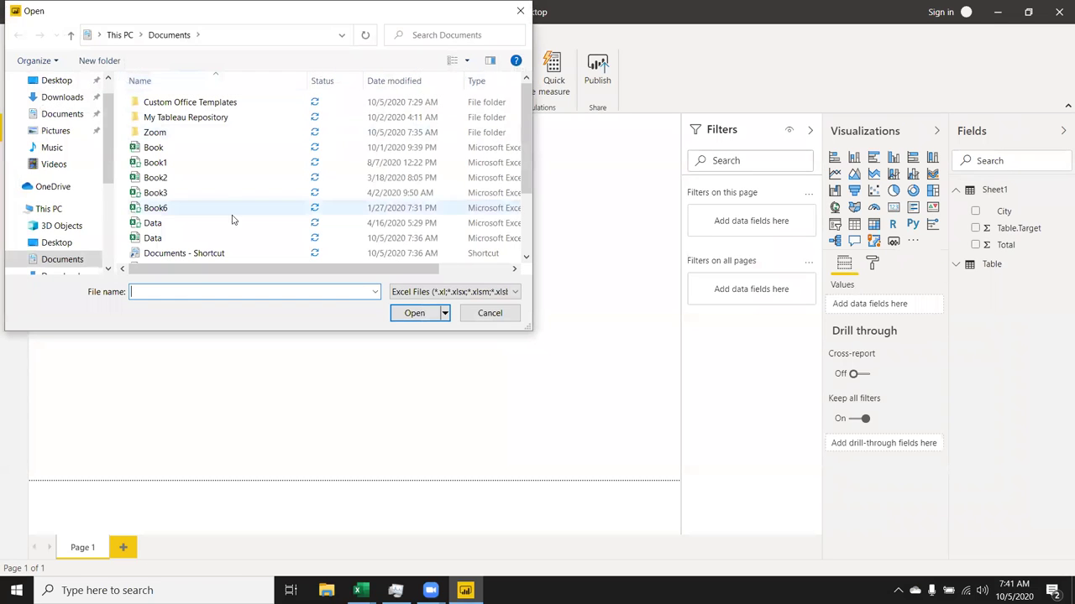
pyautogui.click(204, 224)
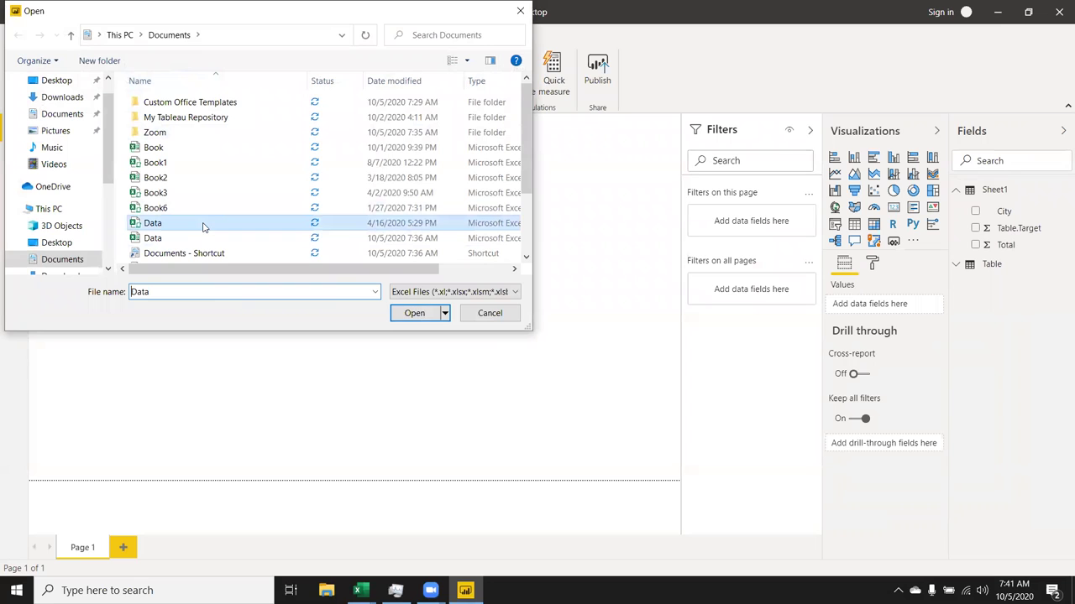
pyautogui.click(429, 315)
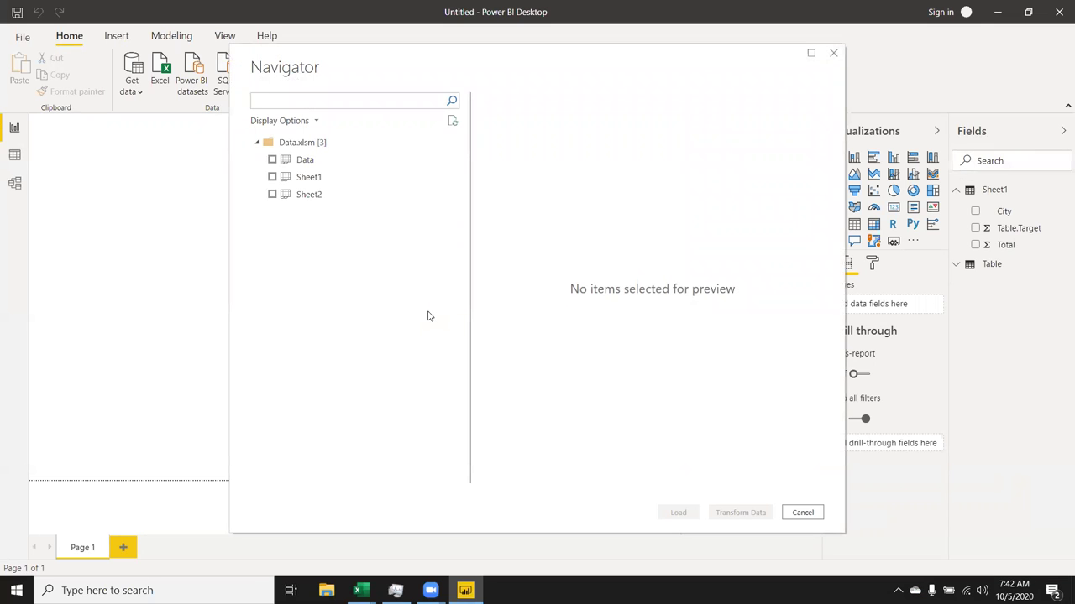
pyautogui.click(265, 164)
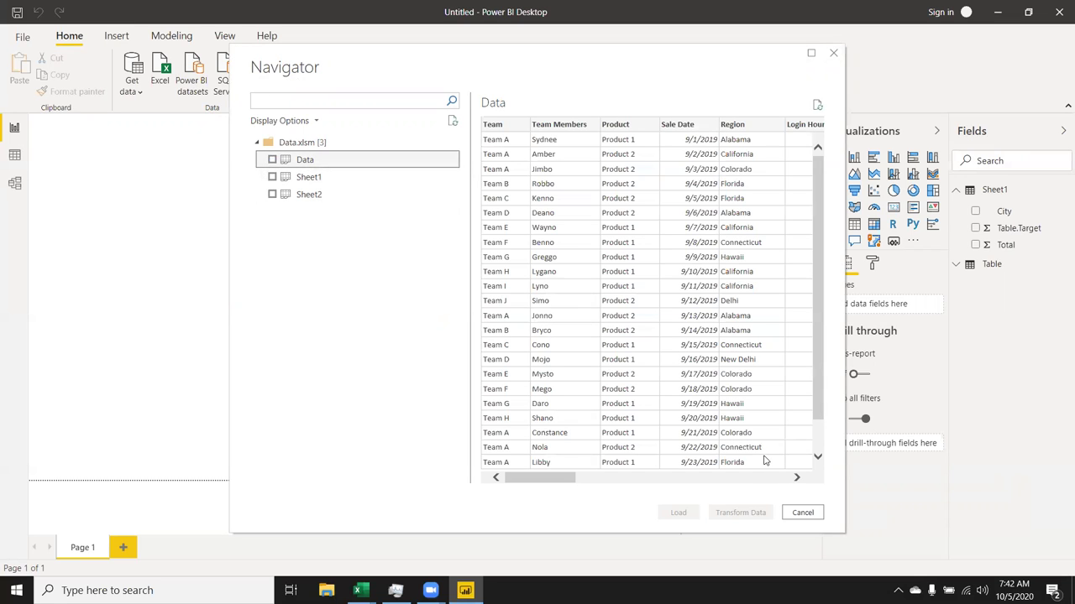
pyautogui.click(802, 514)
# Load Sheet1 from the newer Data.xlsx workbook as Sheet1 (2) and view its data
pyautogui.click(157, 87)
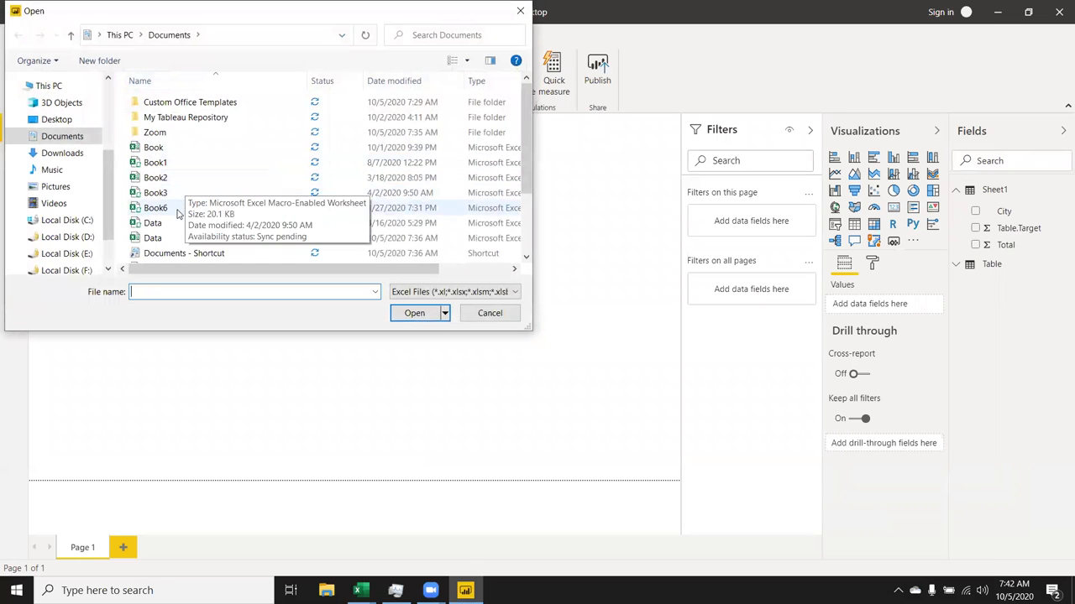
pyautogui.click(176, 224)
pyautogui.click(178, 239)
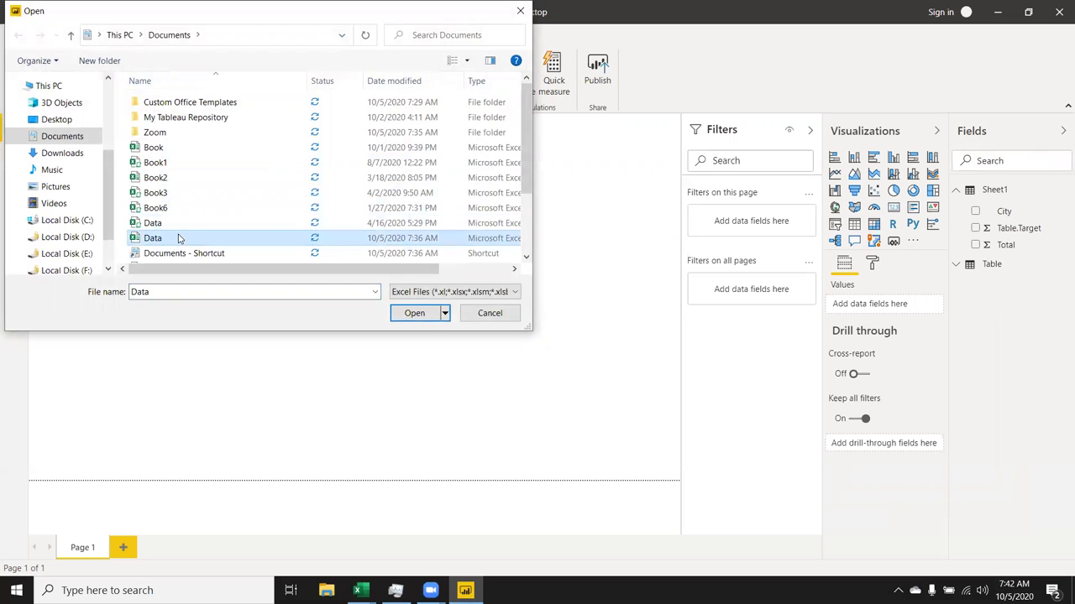
pyautogui.click(415, 322)
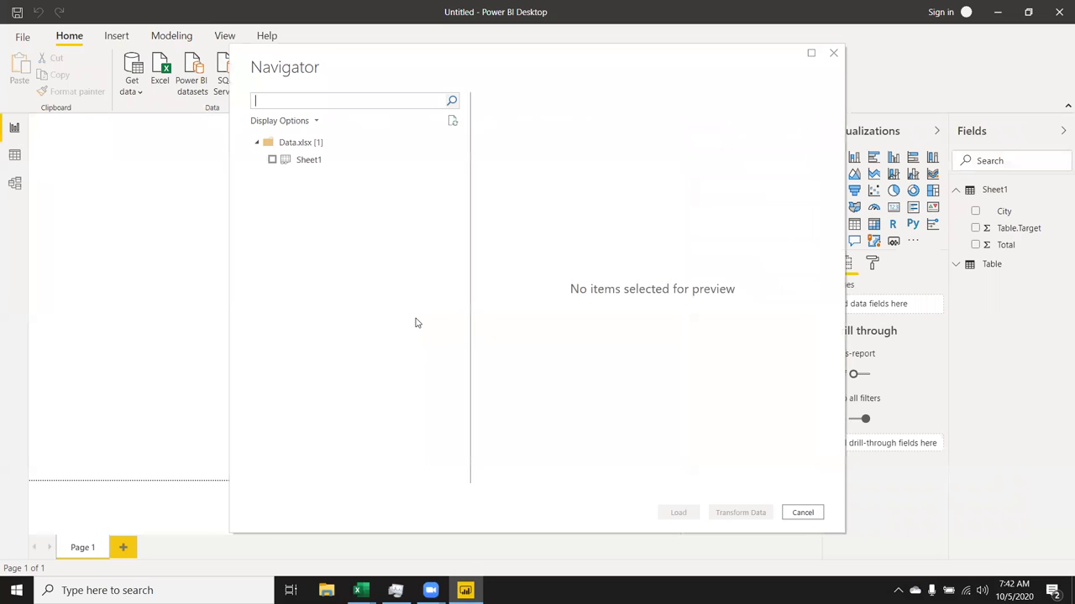
pyautogui.click(307, 161)
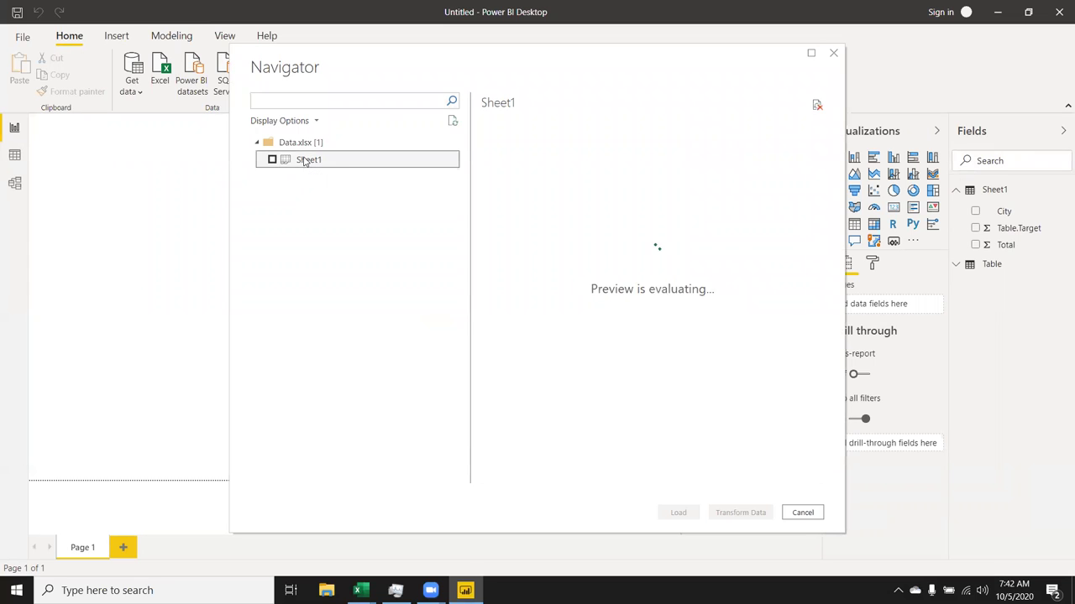
pyautogui.click(272, 159)
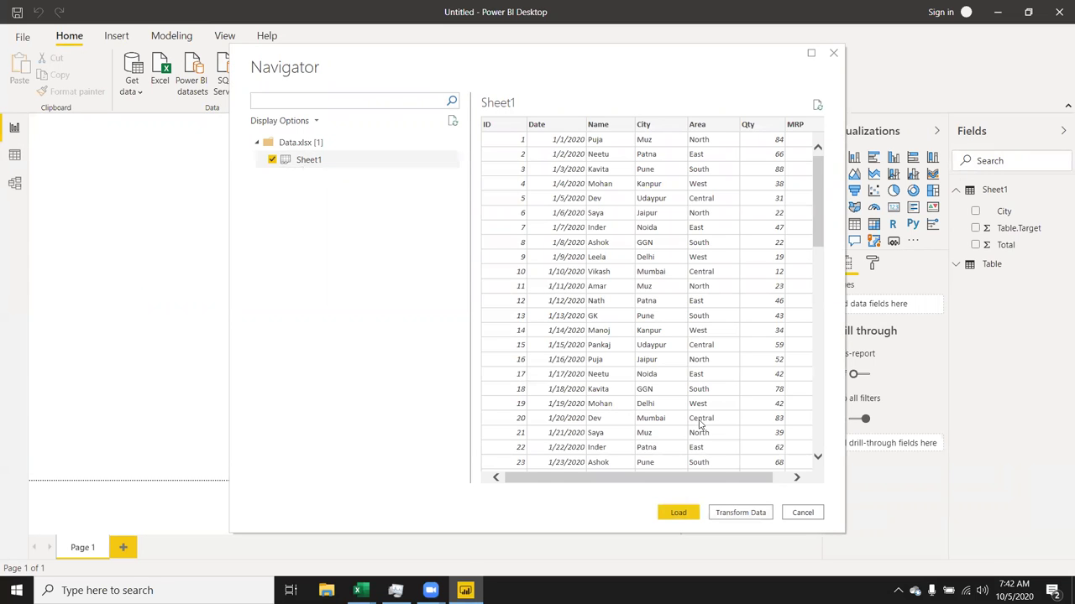
pyautogui.click(678, 512)
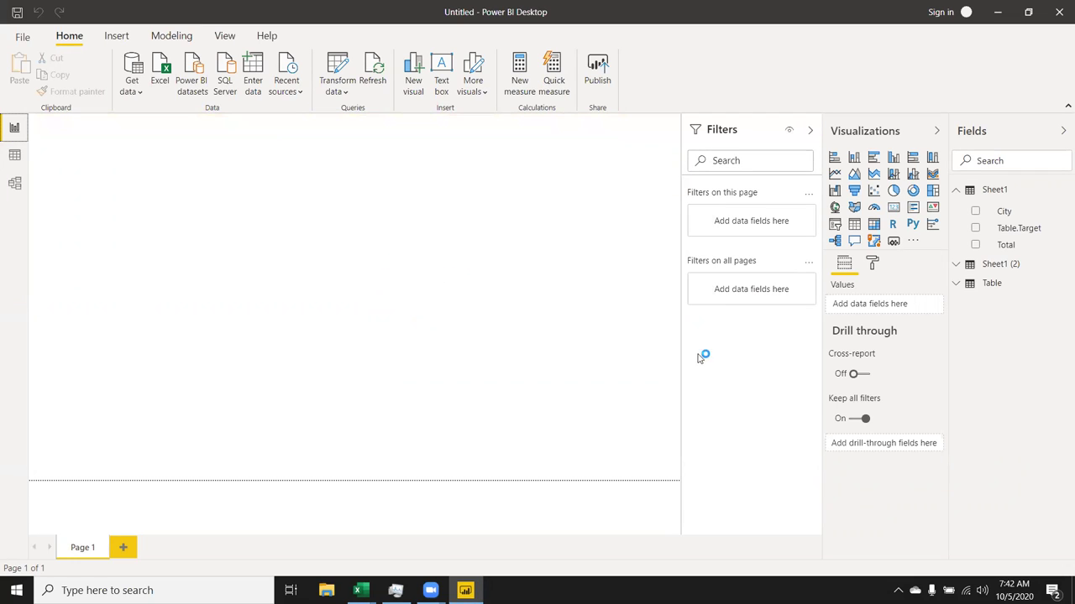
pyautogui.click(14, 155)
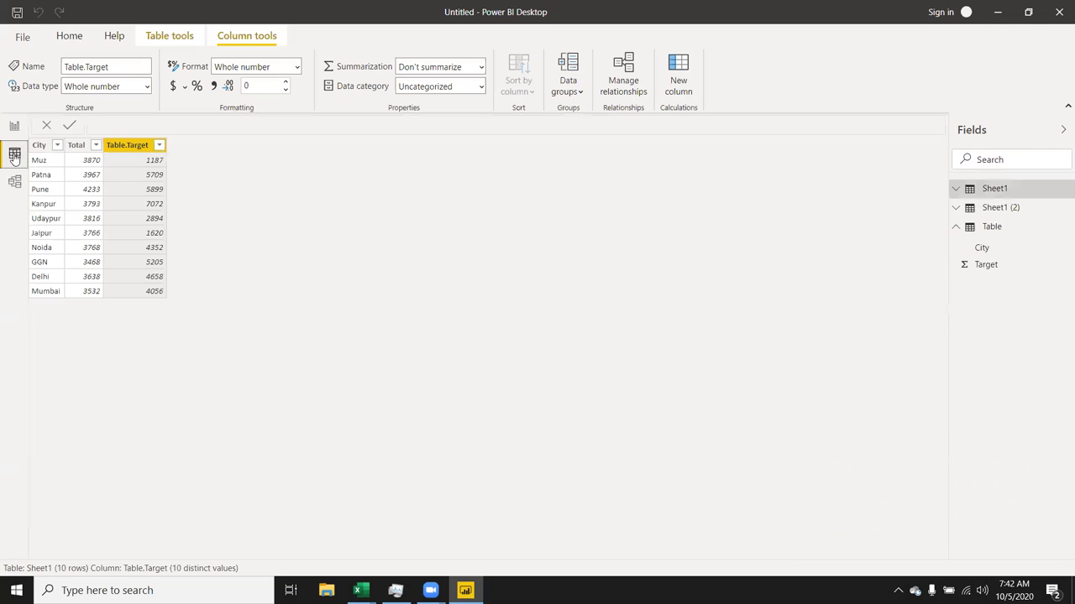
# Open the Sheet1 (2) query in Power Query Editor and start a merge on it
pyautogui.click(1004, 209)
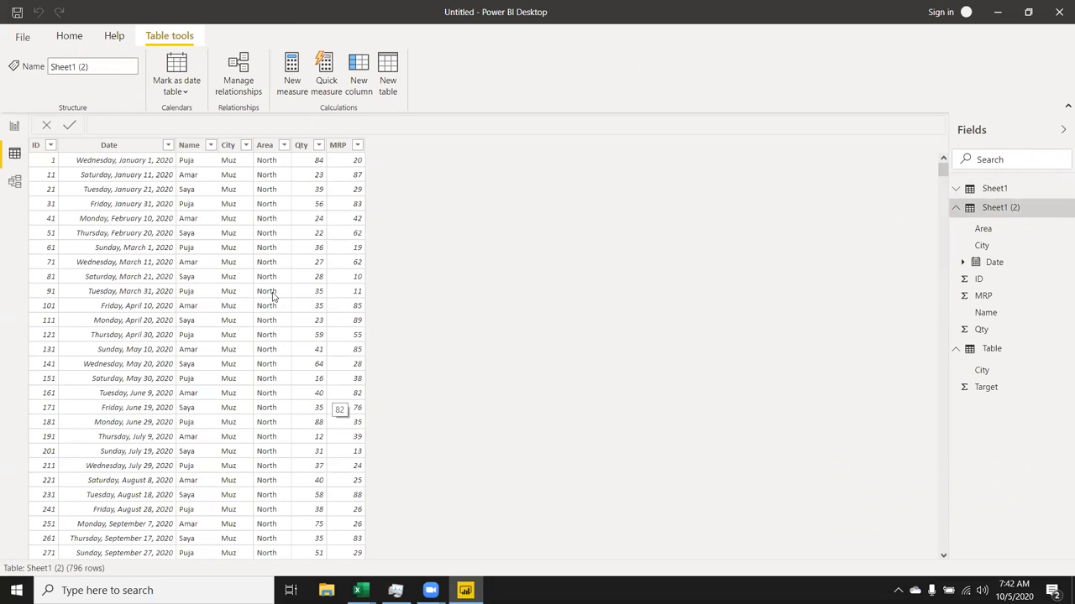
pyautogui.click(58, 38)
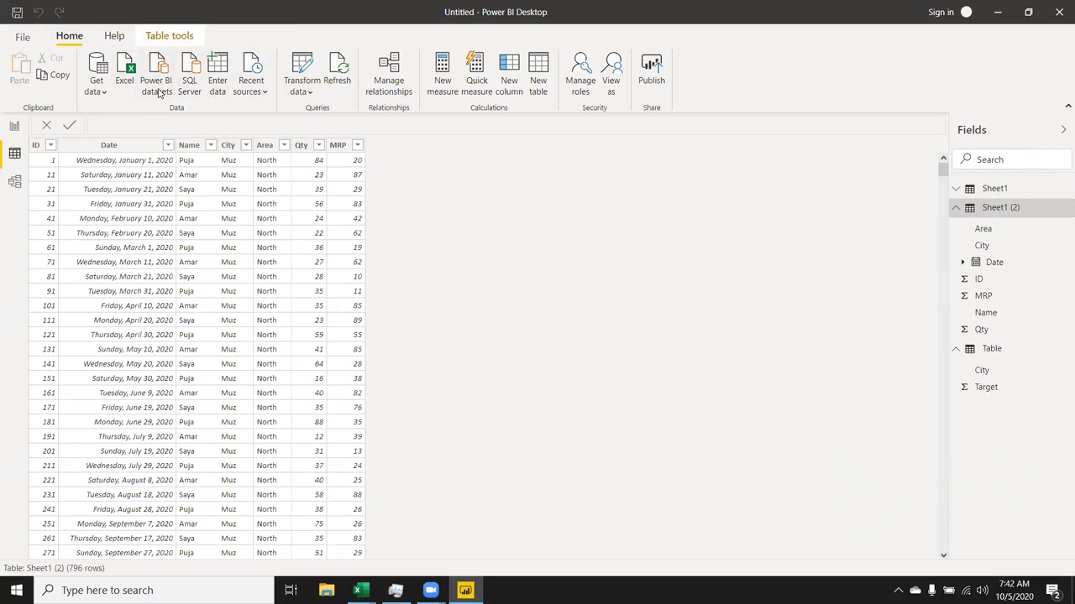
pyautogui.click(303, 77)
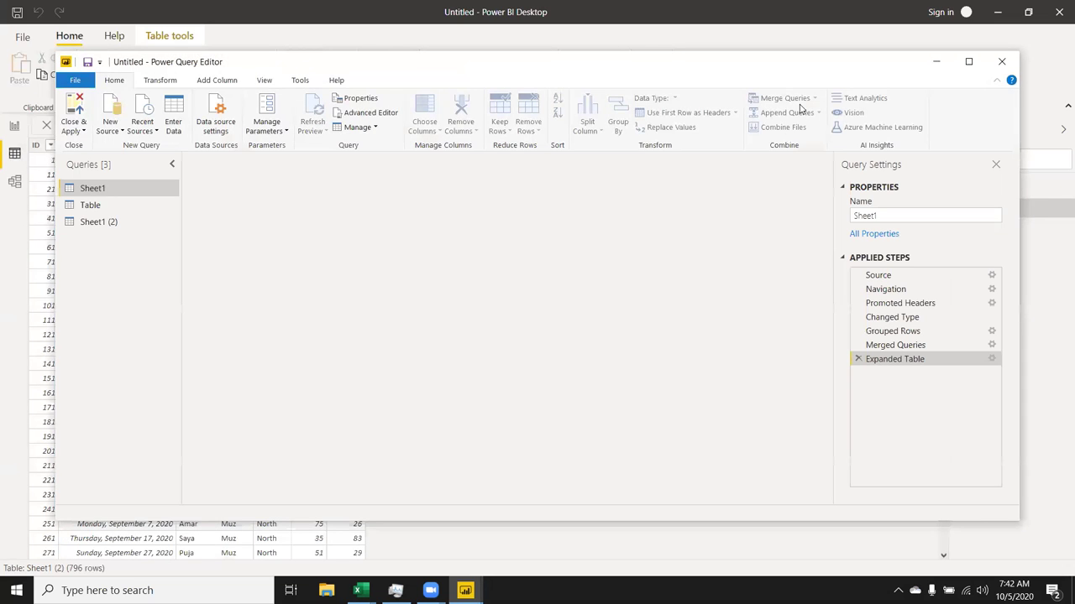
pyautogui.click(88, 221)
pyautogui.click(774, 99)
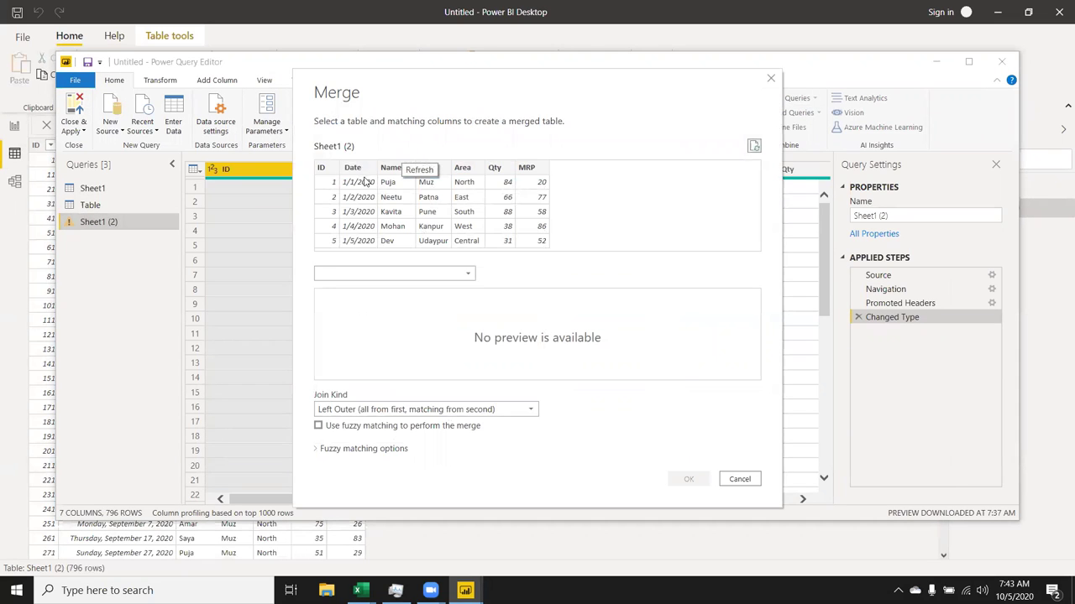
# Merge Sheet1 (2) with Table, matching both queries on City
pyautogui.click(436, 170)
pyautogui.click(386, 276)
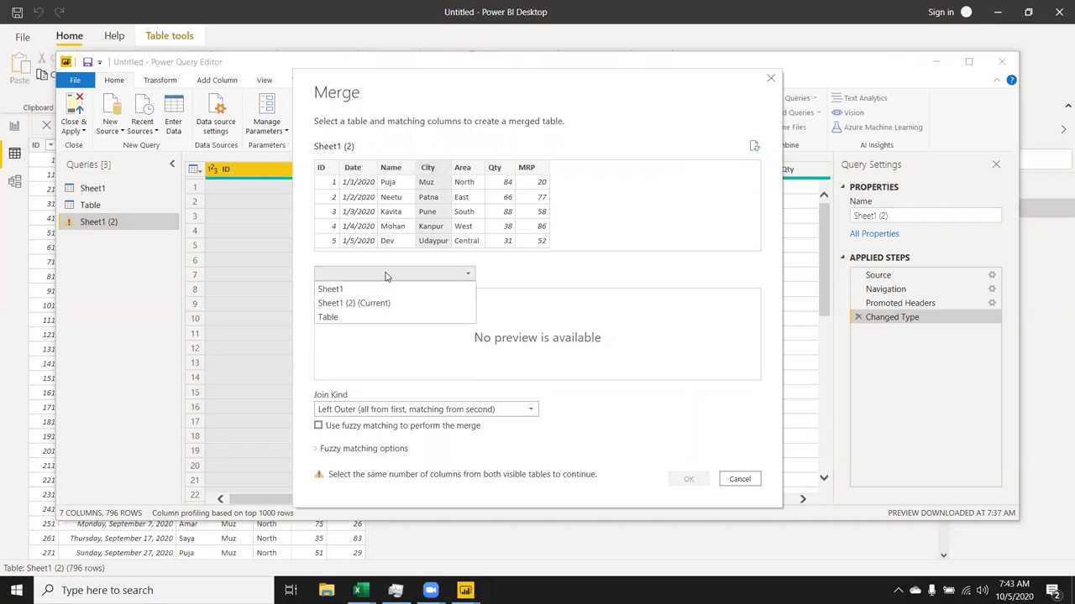
pyautogui.click(364, 317)
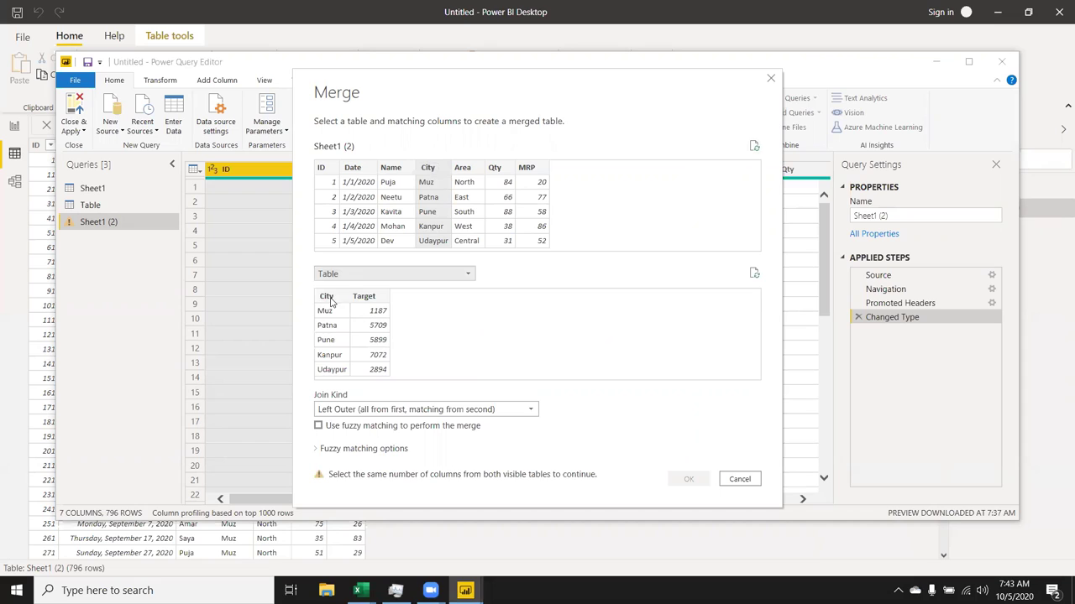
pyautogui.click(328, 297)
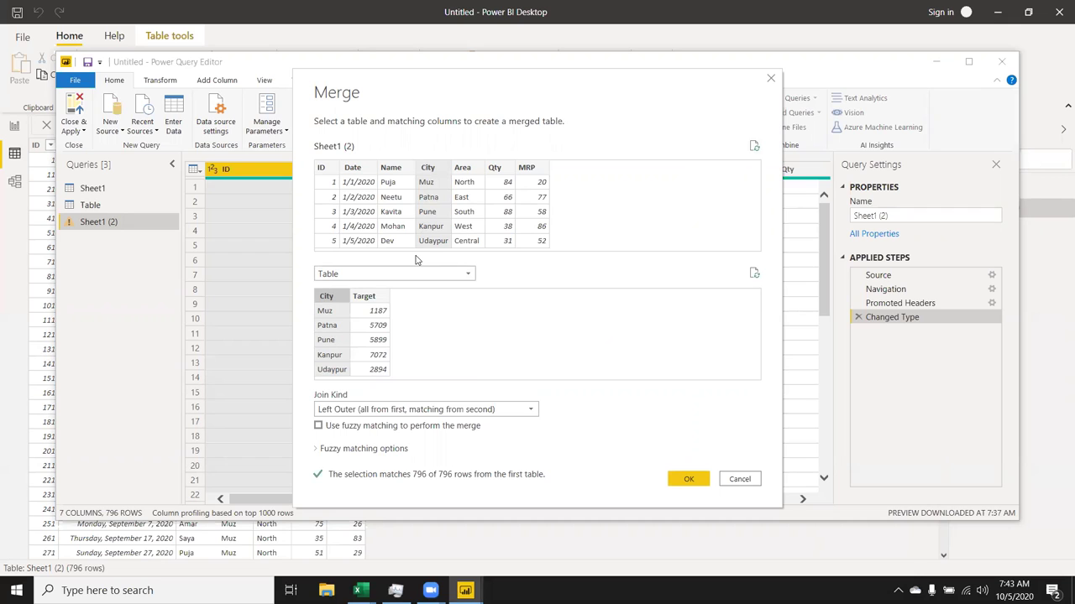
pyautogui.click(686, 480)
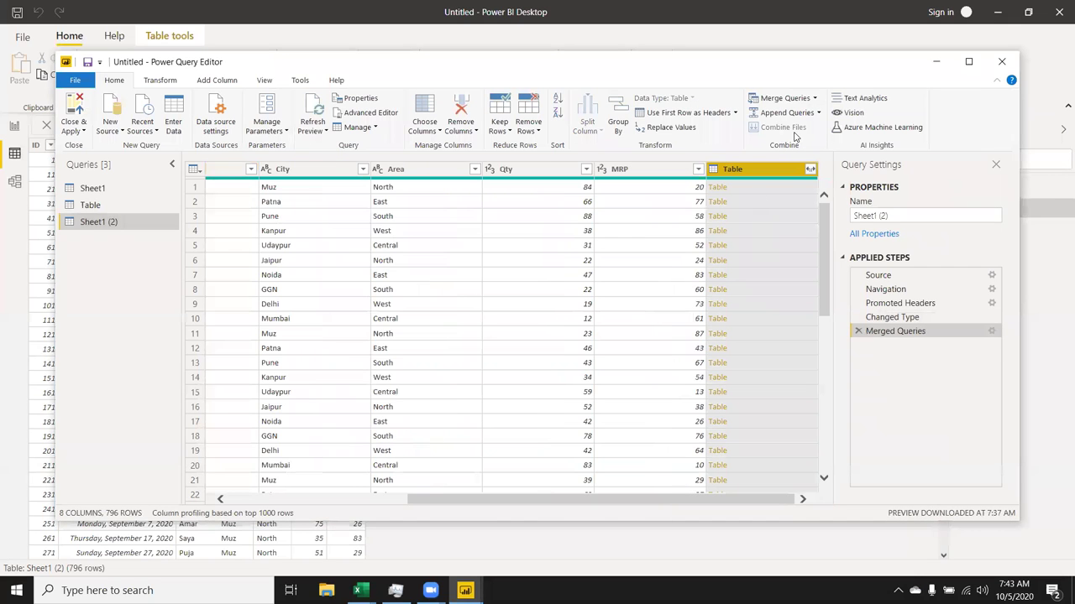
# Expand only Target from the merged Table column and apply the changes to the model
pyautogui.click(810, 169)
pyautogui.click(621, 253)
pyautogui.click(729, 345)
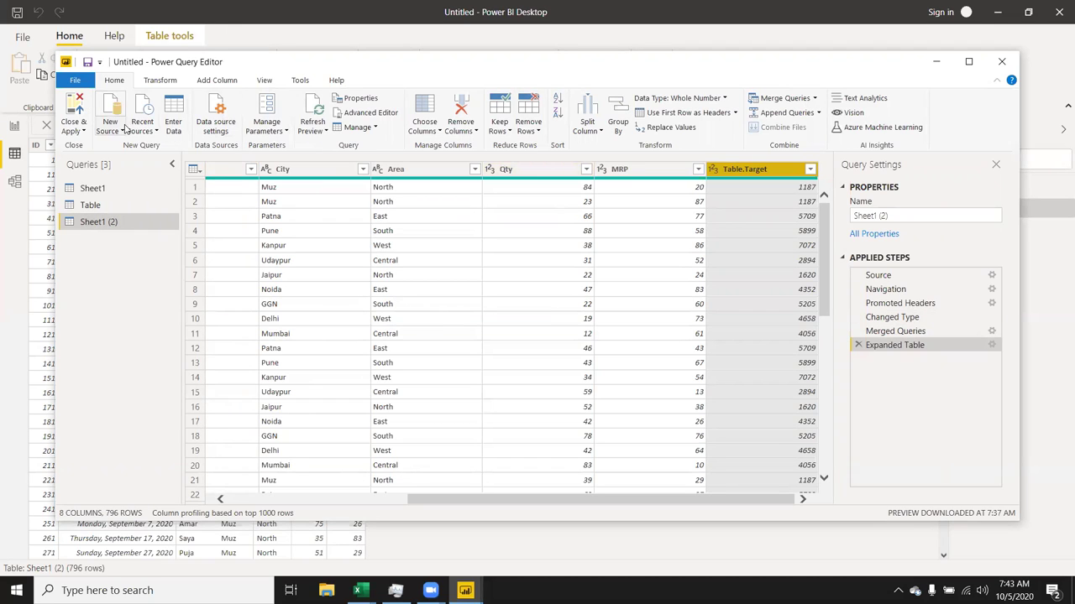
pyautogui.click(75, 107)
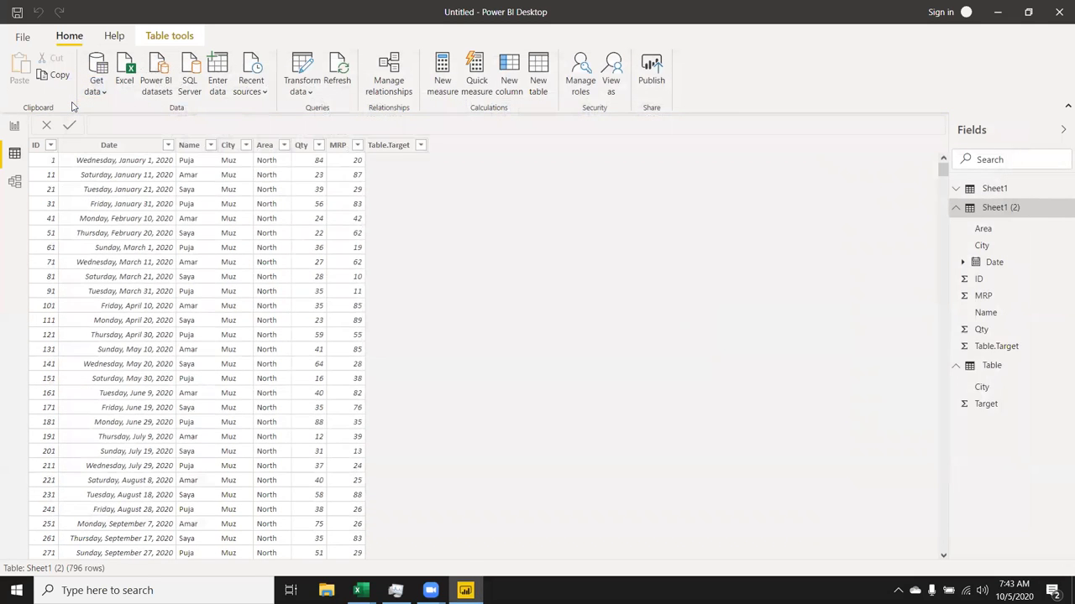
# Add a clustered column chart with City, Total and Table.Target on the report page
pyautogui.click(13, 130)
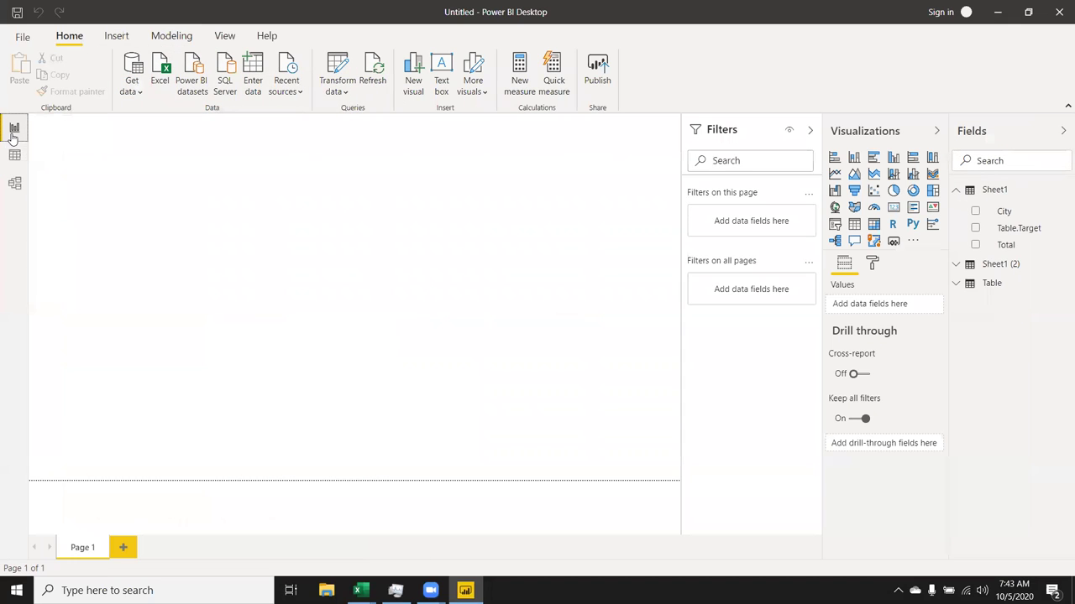
pyautogui.click(894, 157)
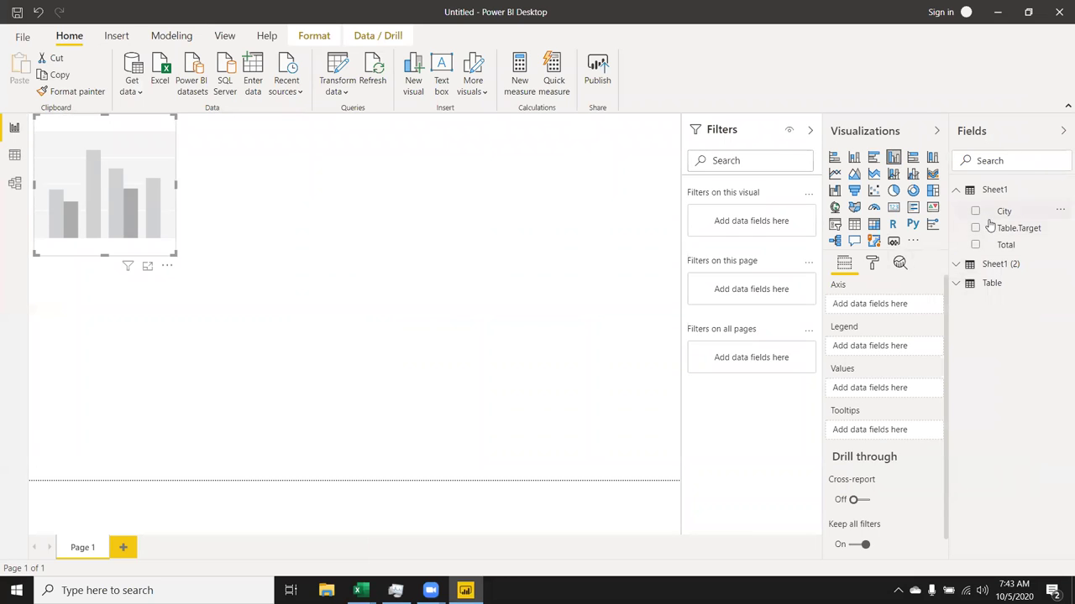
pyautogui.moveTo(998, 220); pyautogui.dragTo(108, 144)
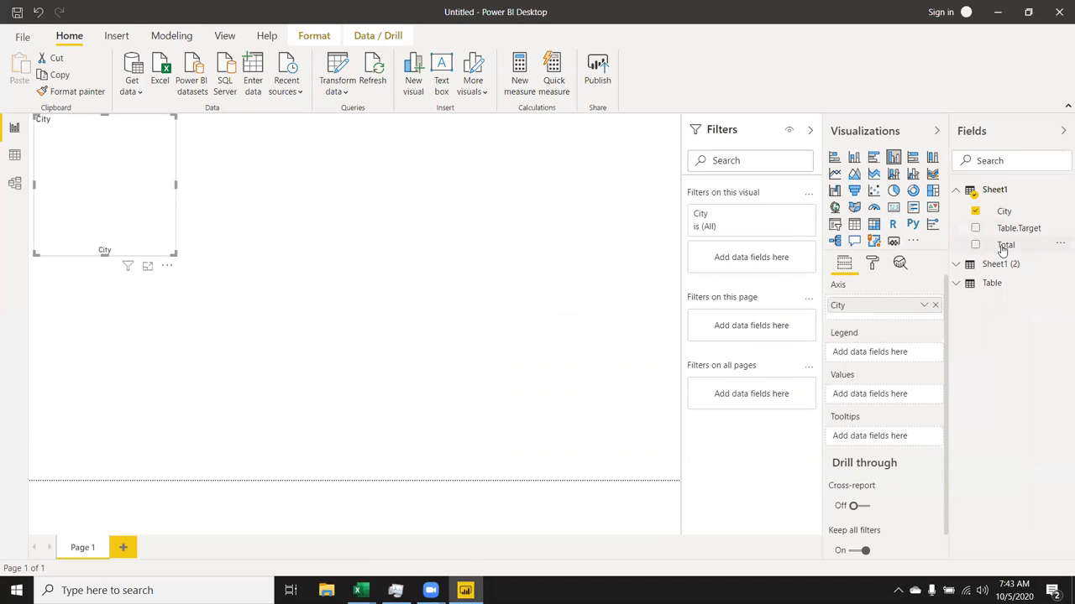
pyautogui.moveTo(1001, 246); pyautogui.dragTo(115, 165)
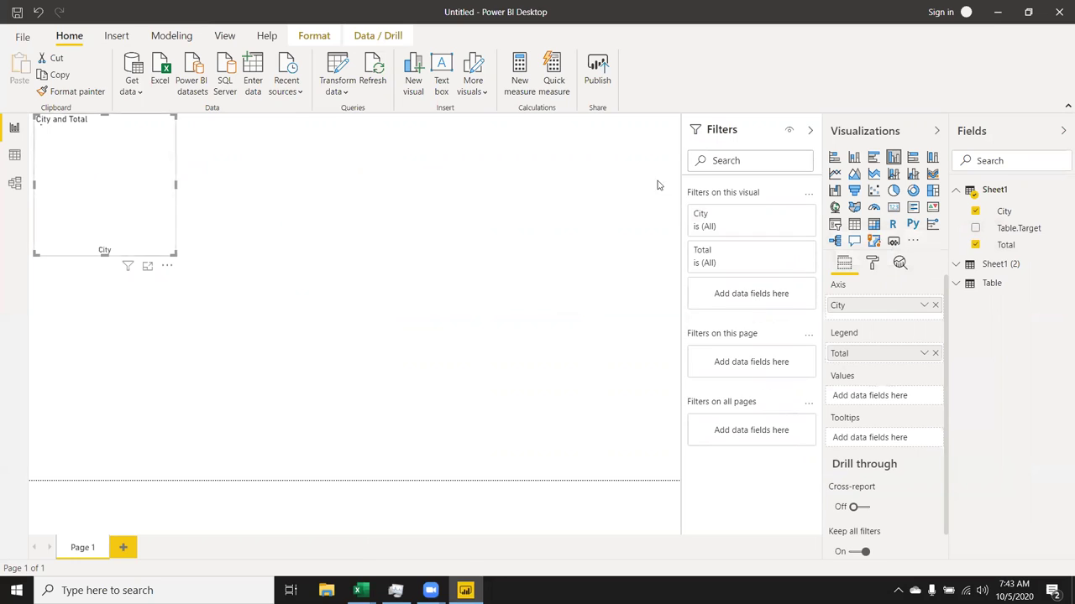
pyautogui.moveTo(1016, 228)
pyautogui.mouseDown()
pyautogui.moveTo(84, 193)
pyautogui.moveTo(95, 192)
pyautogui.mouseUp()
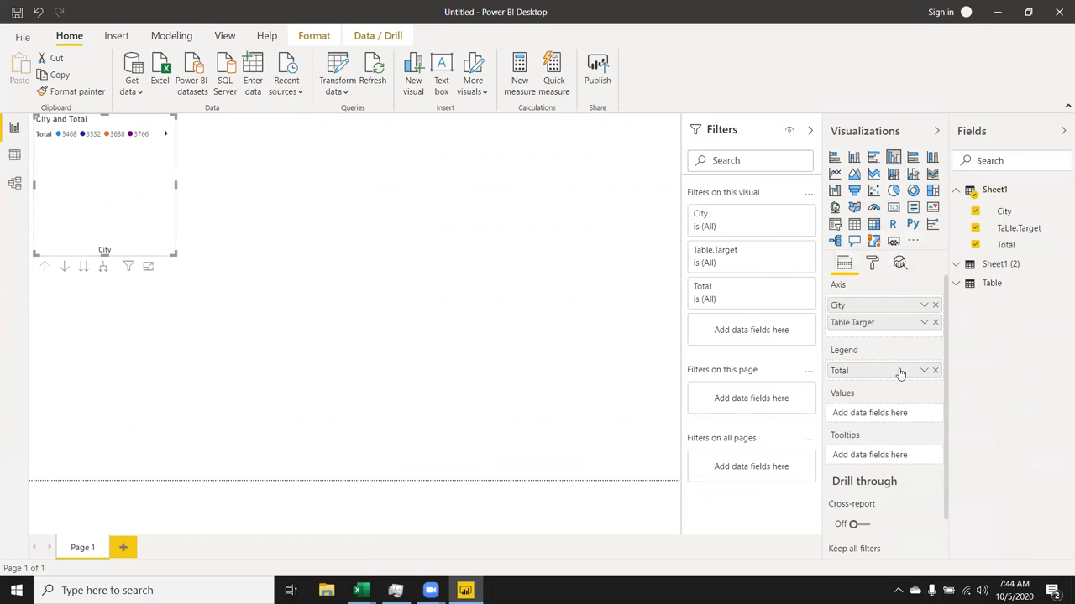
# Rearrange the wells so City is the axis and Table.Target and Total are values
pyautogui.moveTo(899, 373); pyautogui.dragTo(900, 413)
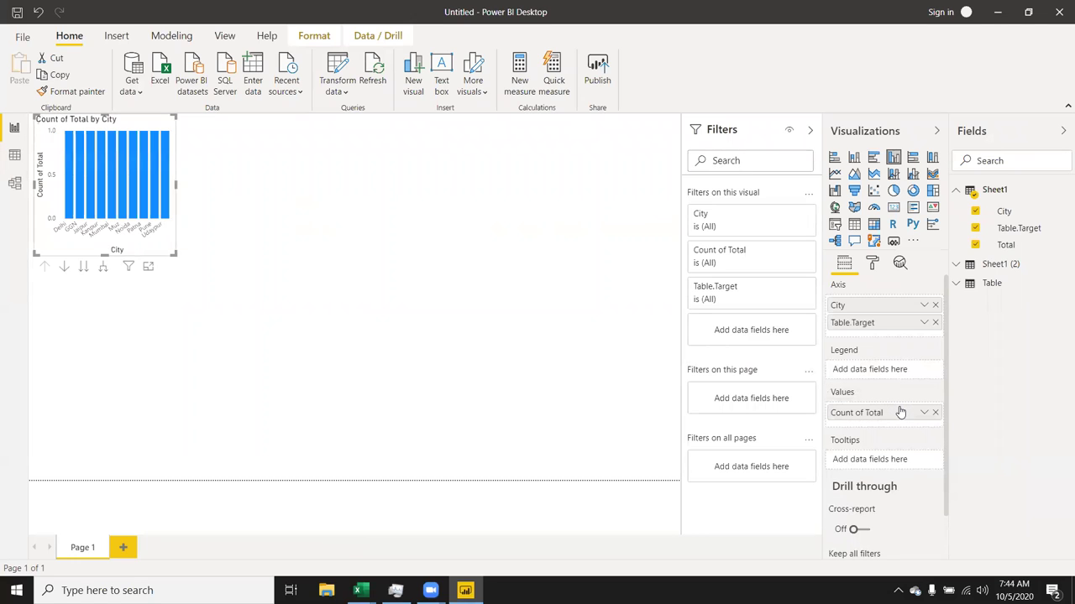
pyautogui.moveTo(900, 412); pyautogui.dragTo(882, 325)
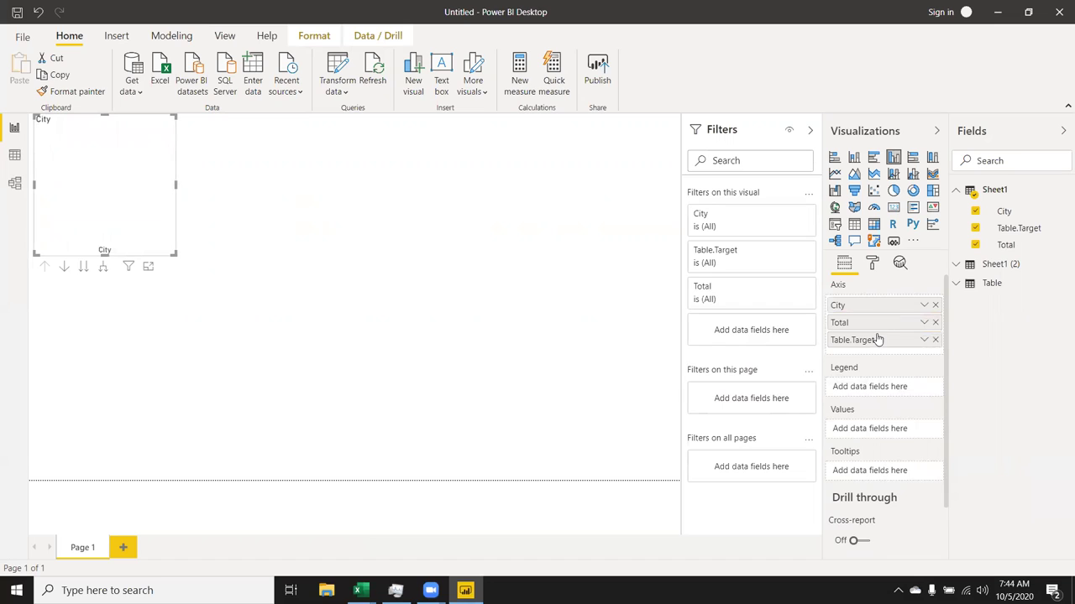
pyautogui.moveTo(878, 341); pyautogui.dragTo(872, 433)
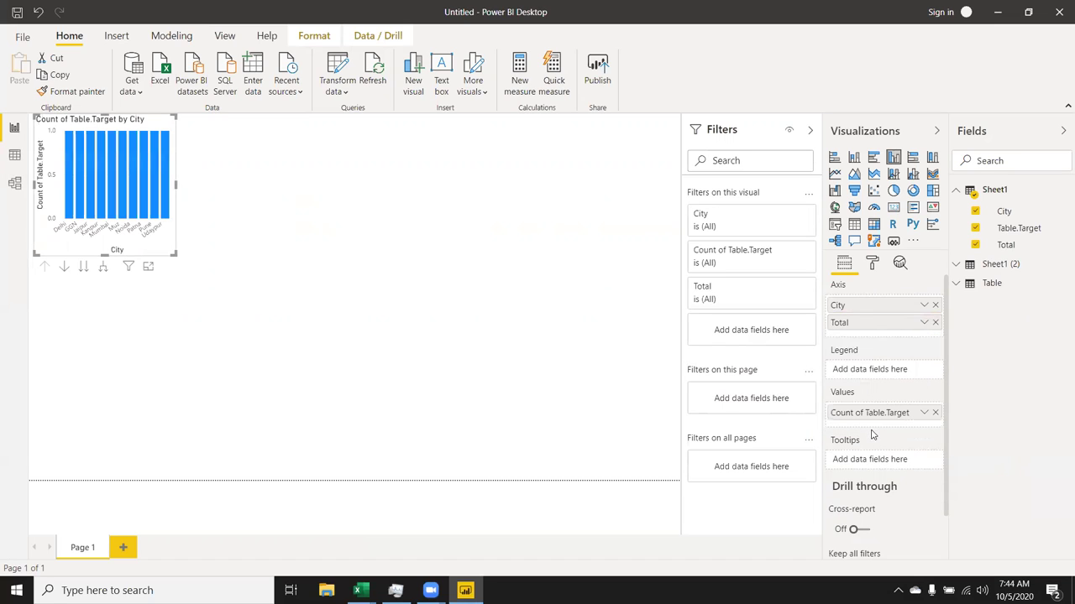
pyautogui.moveTo(873, 324); pyautogui.dragTo(876, 433)
pyautogui.moveTo(866, 329); pyautogui.dragTo(876, 427)
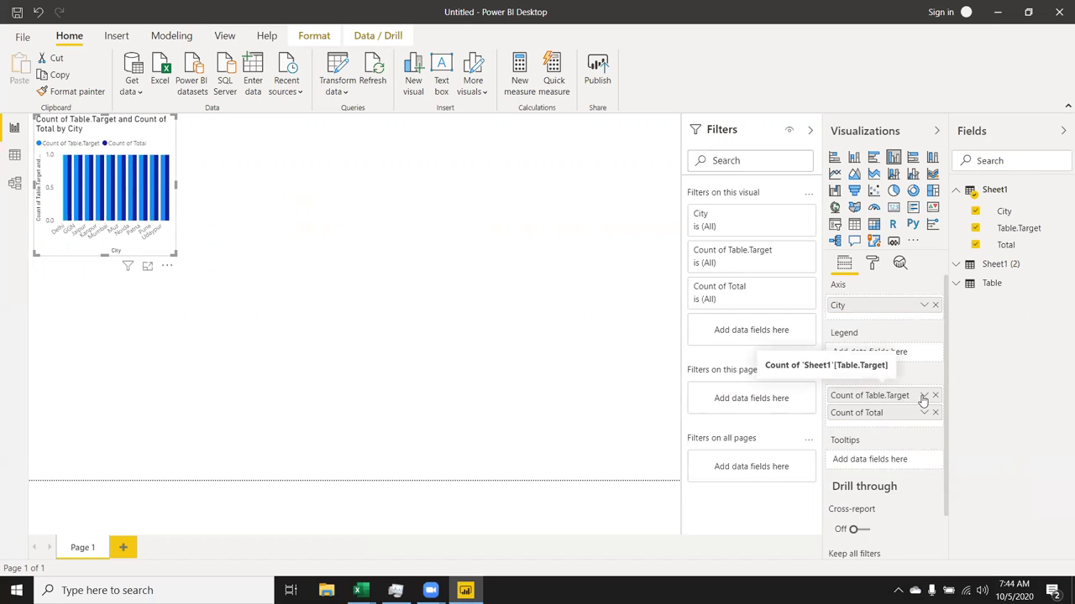
# Set Table.Target and Total to Sum and convert the chart into a table
pyautogui.click(923, 397)
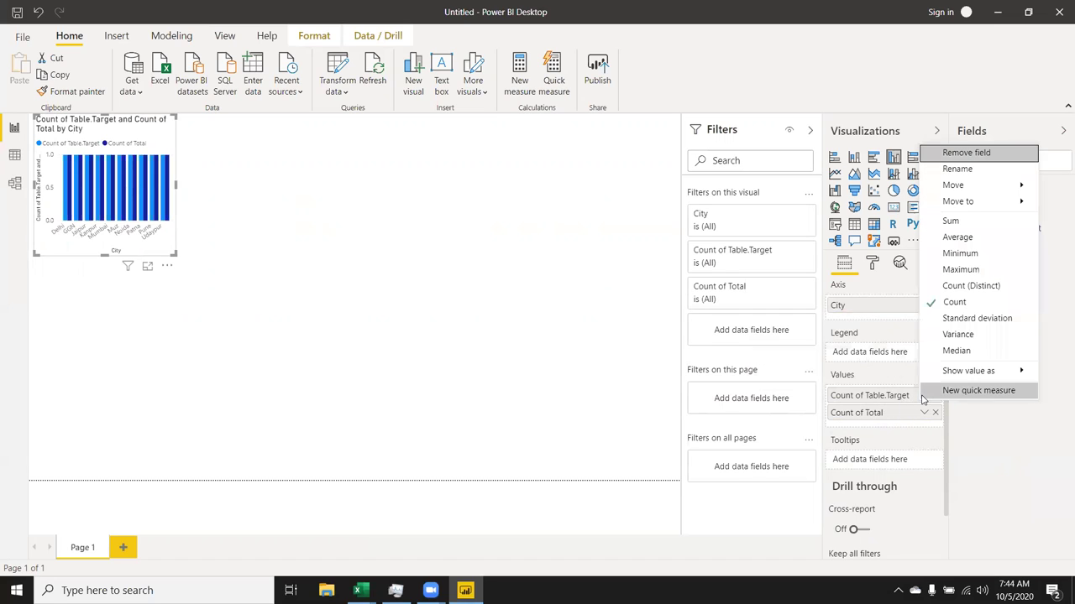
pyautogui.click(945, 223)
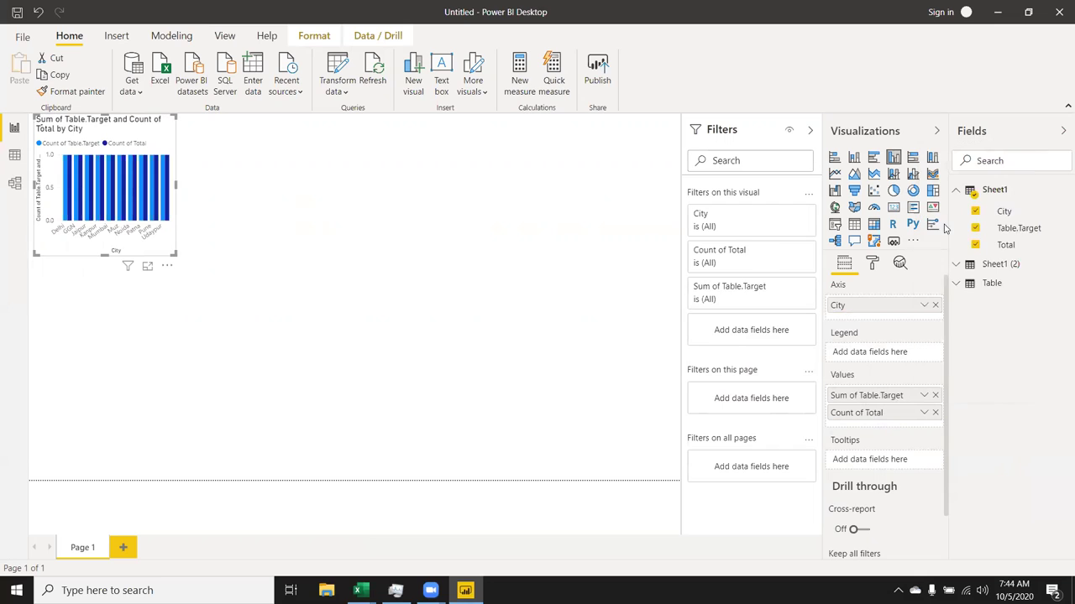
pyautogui.click(923, 412)
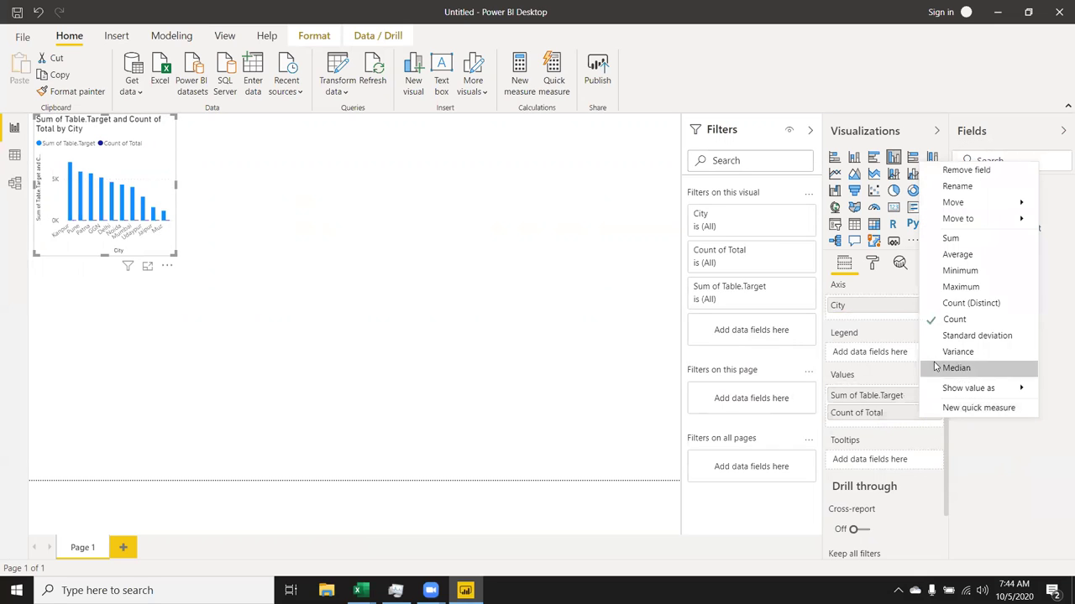
pyautogui.click(949, 238)
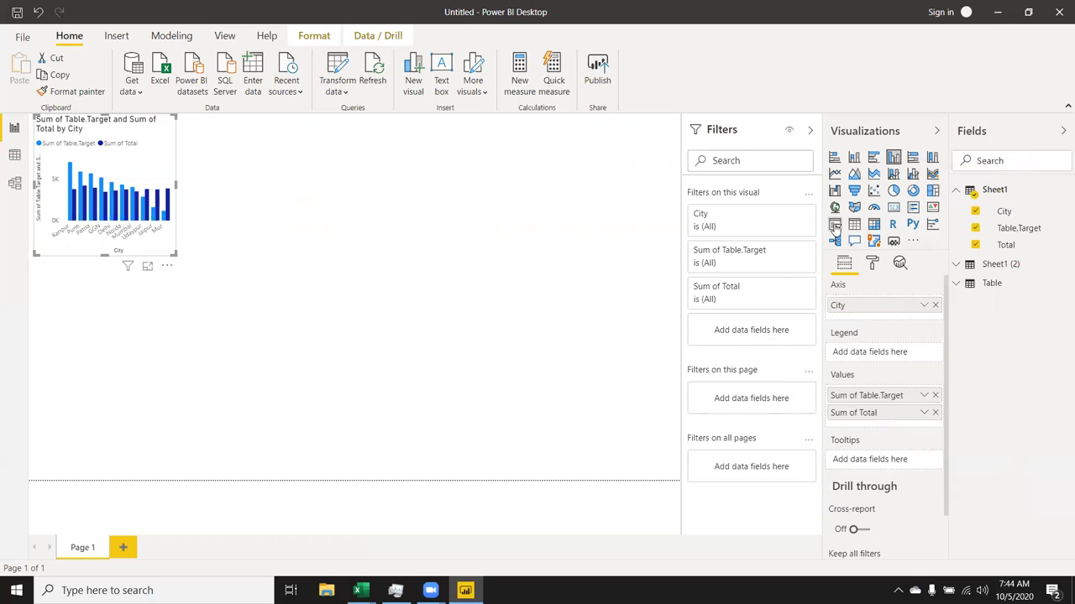
pyautogui.click(874, 225)
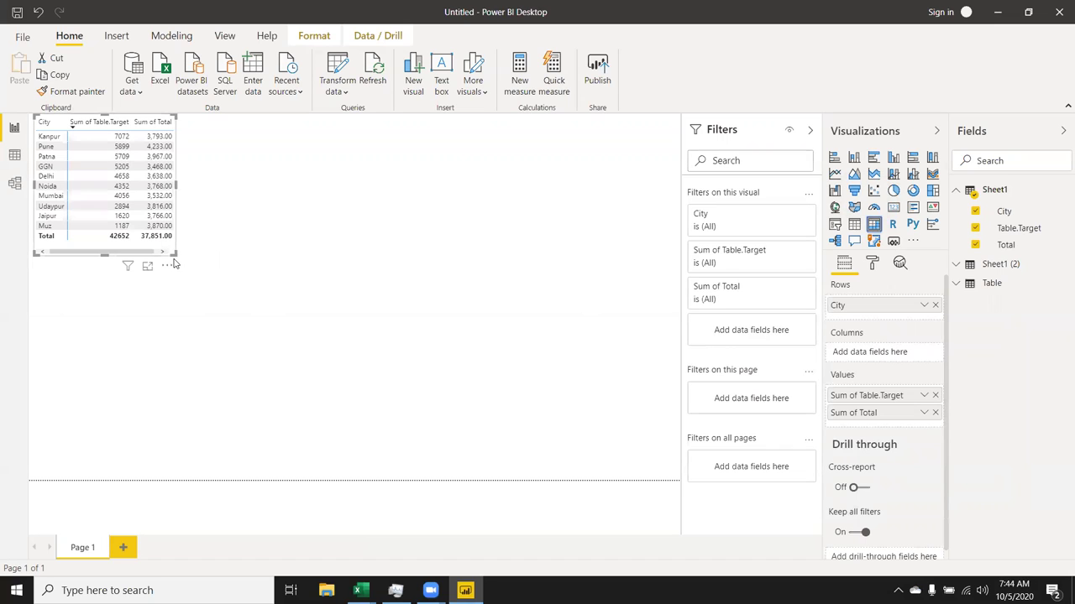
# Enlarge the city table and delete the accidentally created Q&A visual
pyautogui.moveTo(172, 252); pyautogui.dragTo(283, 329)
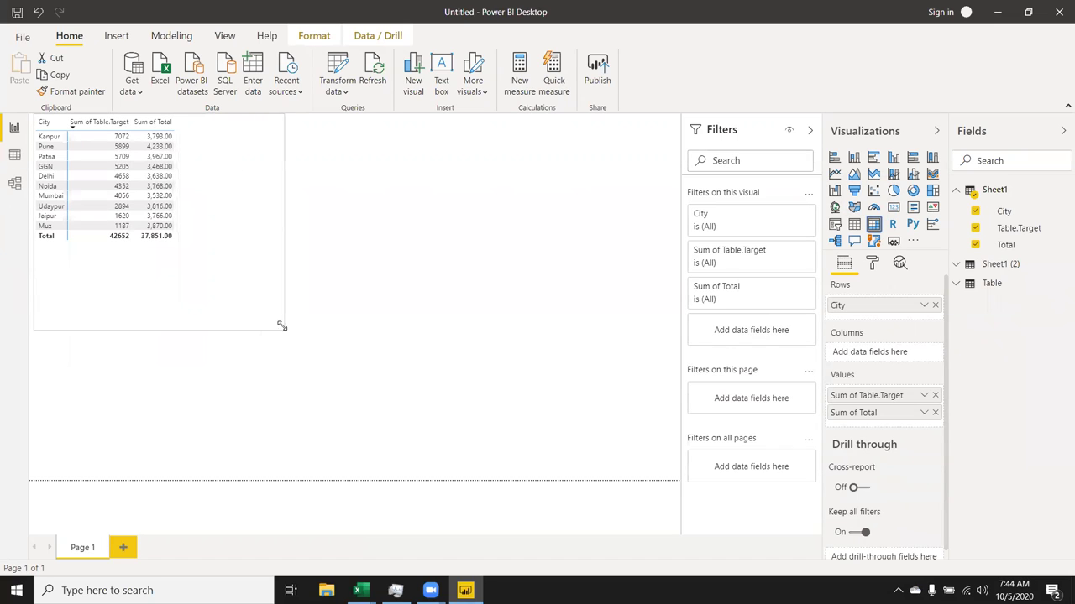
pyautogui.click(122, 138)
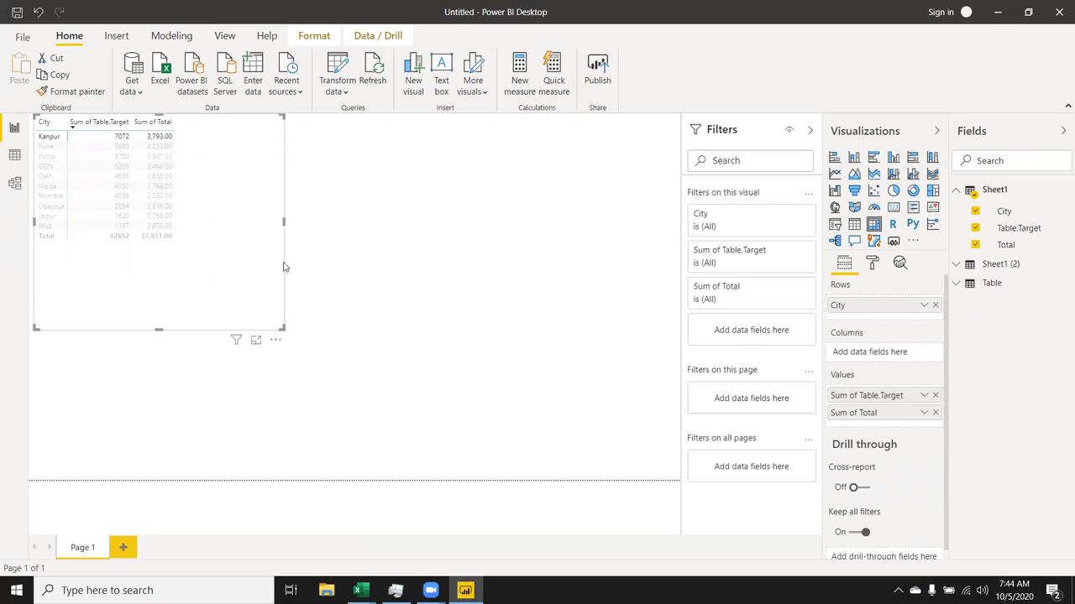
pyautogui.doubleClick(341, 310)
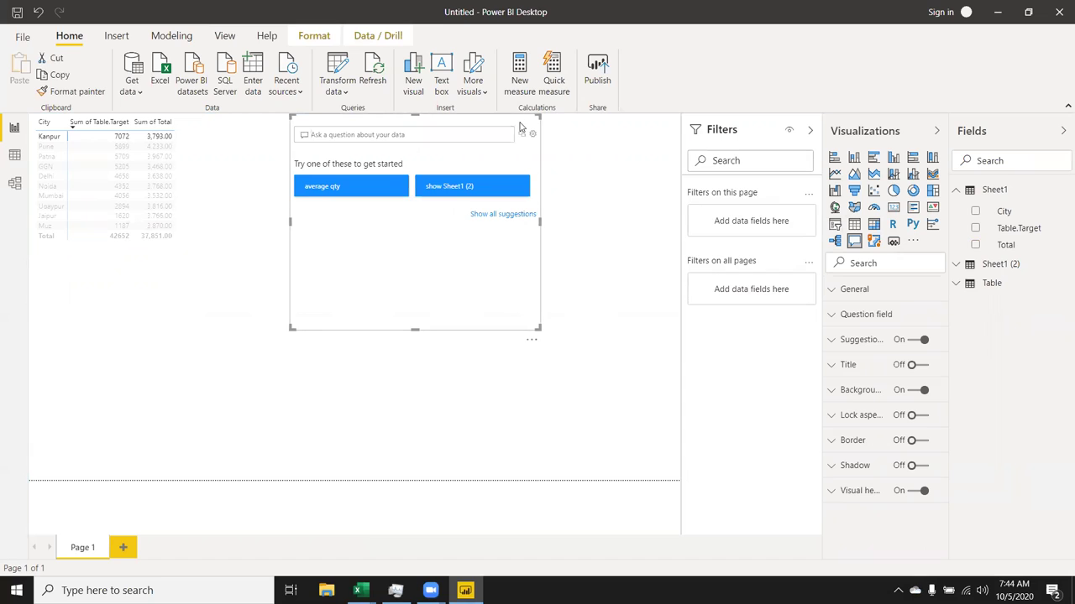
pyautogui.press('Delete')
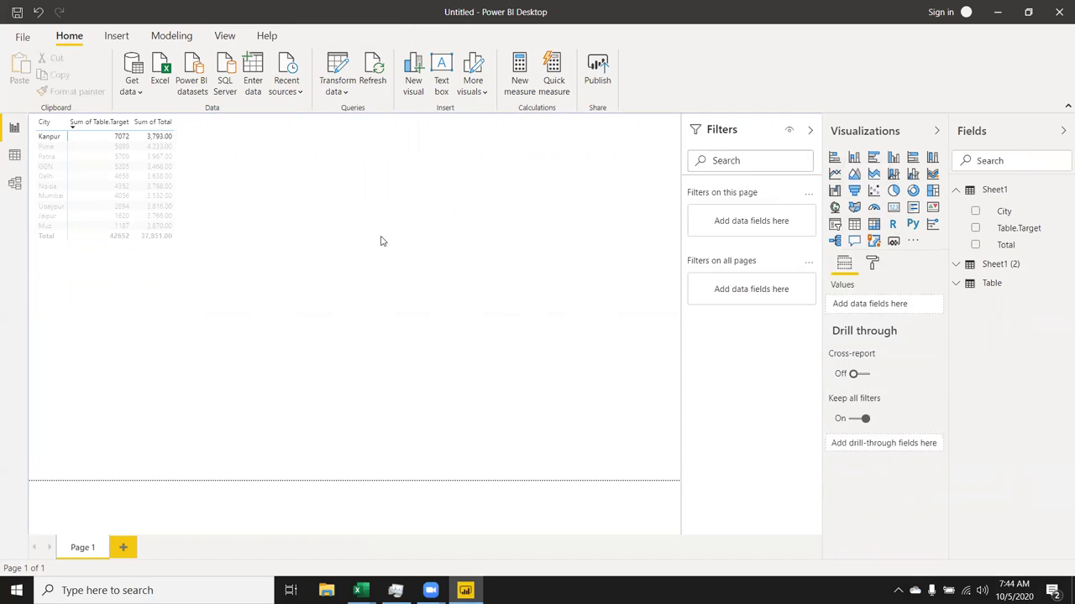
pyautogui.hotkey('ctrl', 'z')
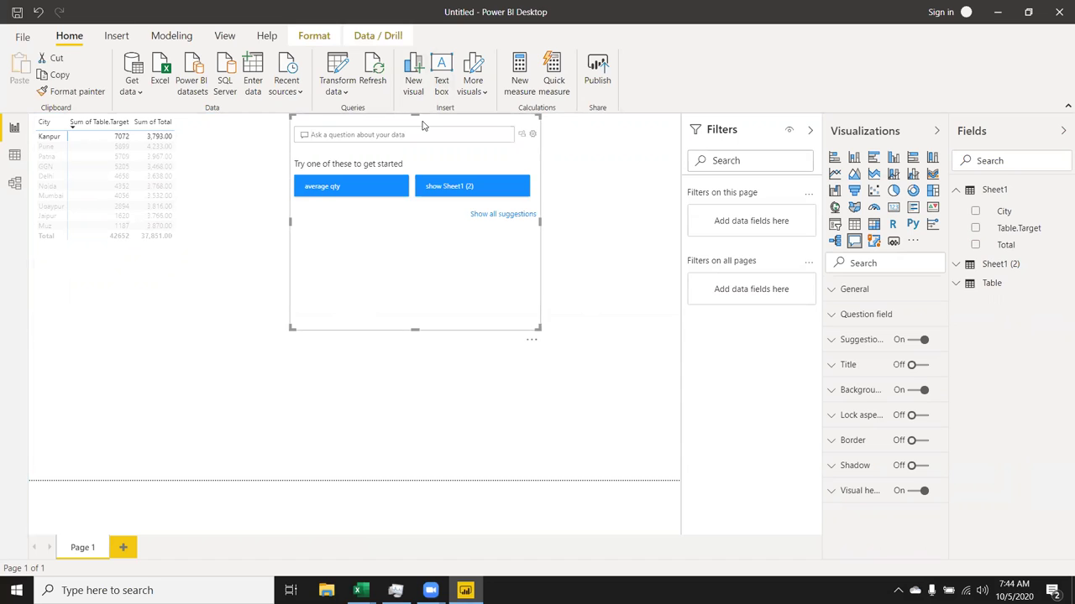
pyautogui.press('Delete')
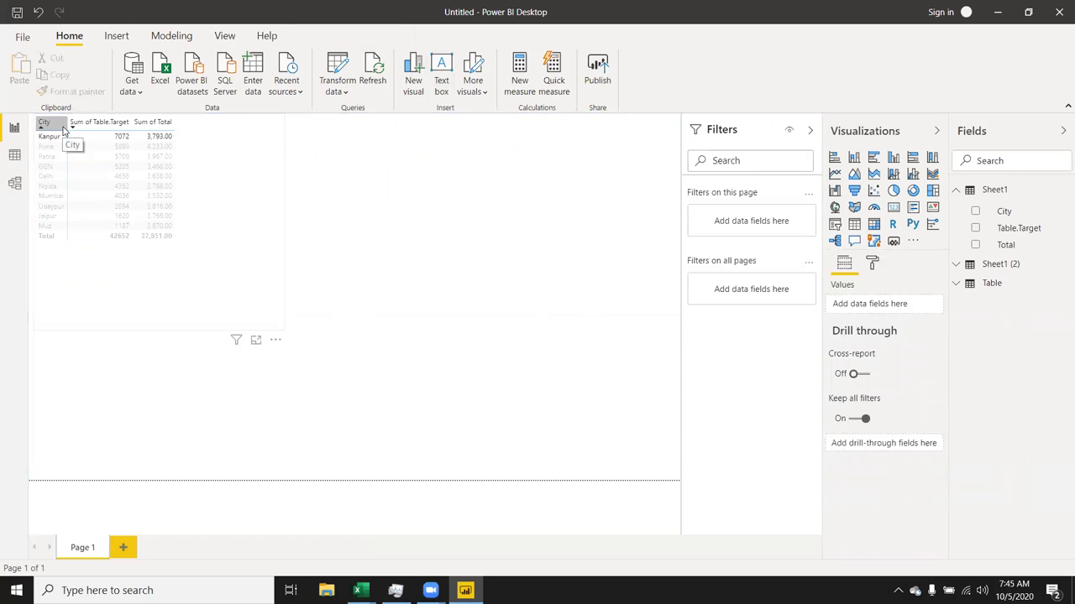
# Sort the table by Sum of Table.Target descending, putting Kanpur first
pyautogui.click(63, 128)
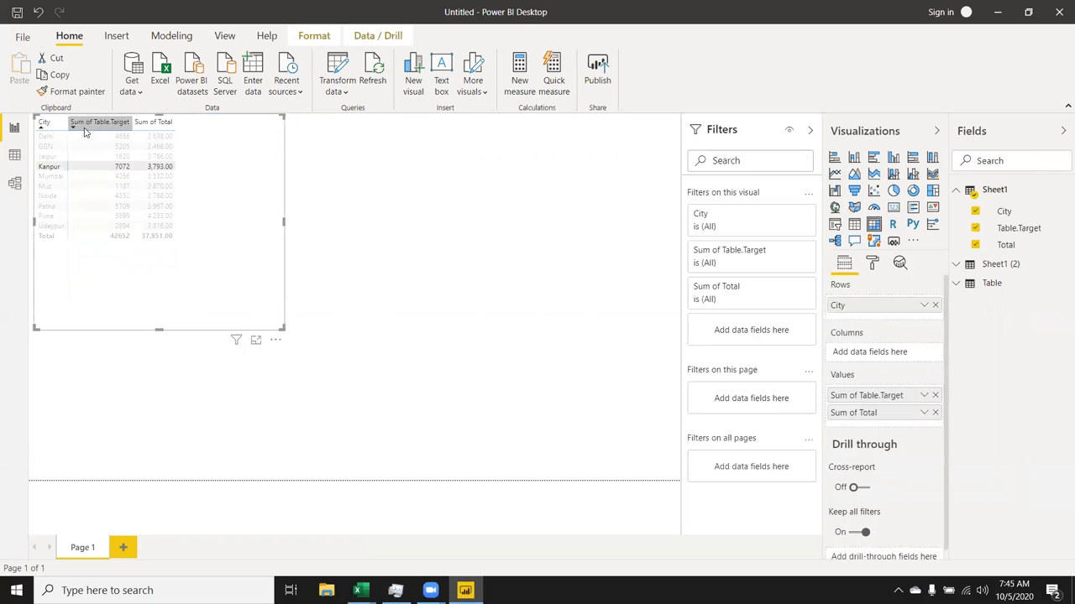
pyautogui.click(88, 126)
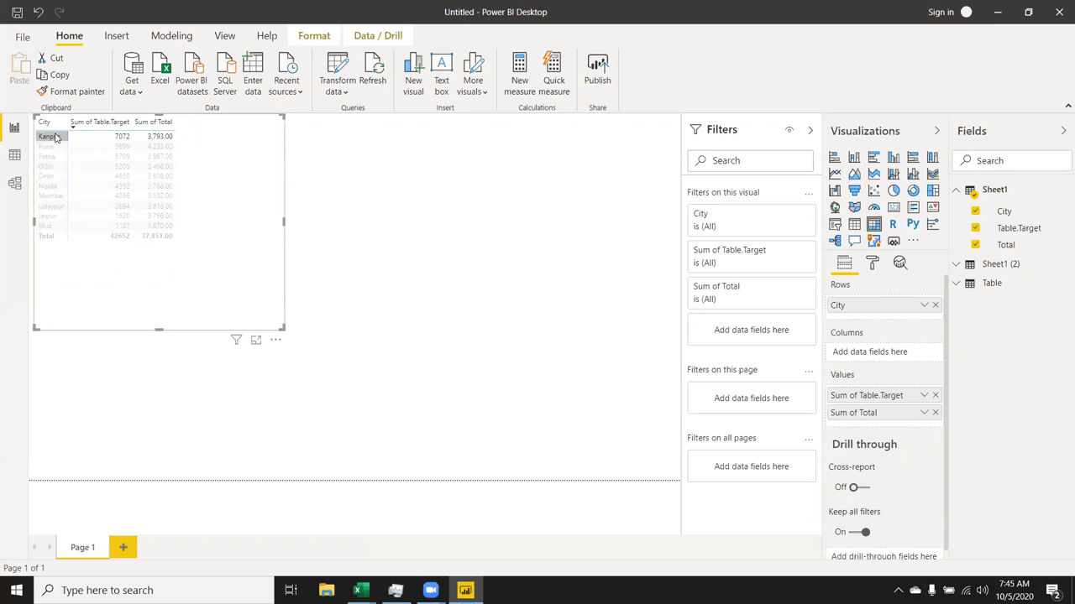
pyautogui.click(397, 171)
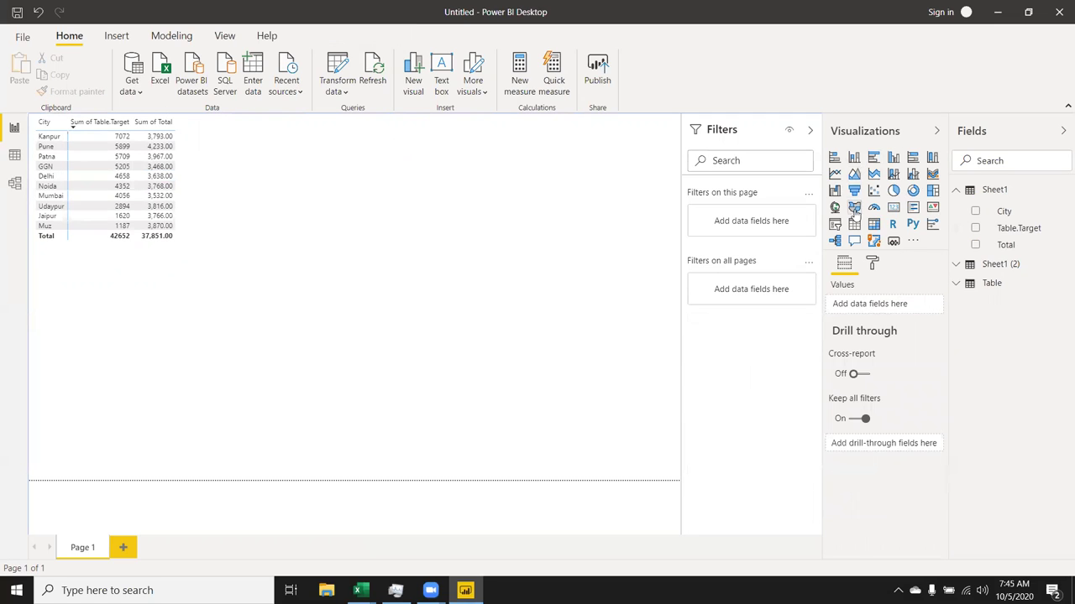
# Place a matrix beside the first table listing City, Table.Target and Qty from Sheet1 (2)
pyautogui.click(873, 225)
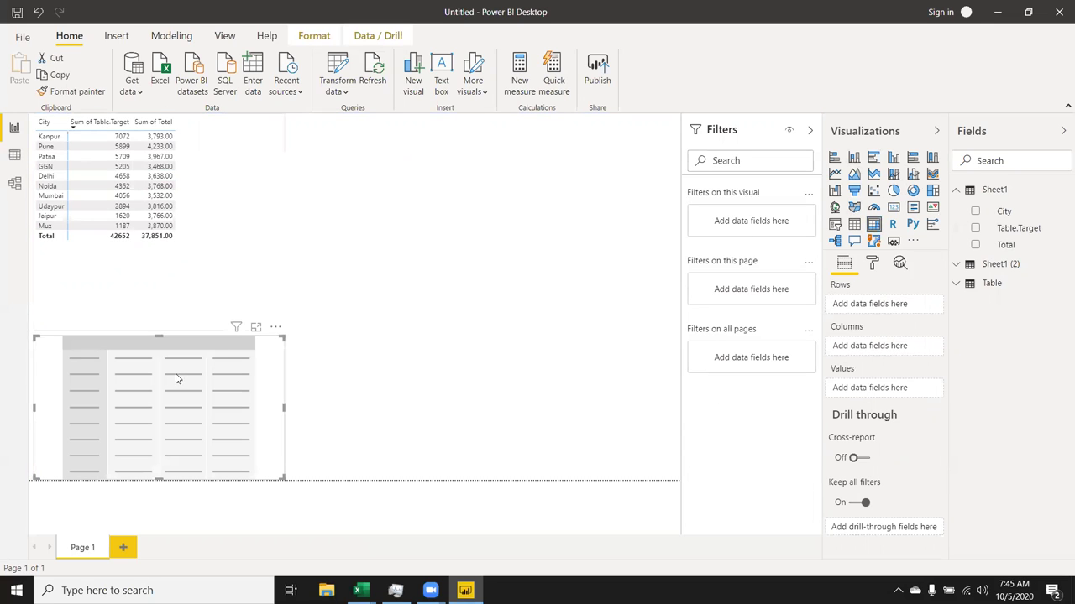
pyautogui.moveTo(169, 372); pyautogui.dragTo(341, 153)
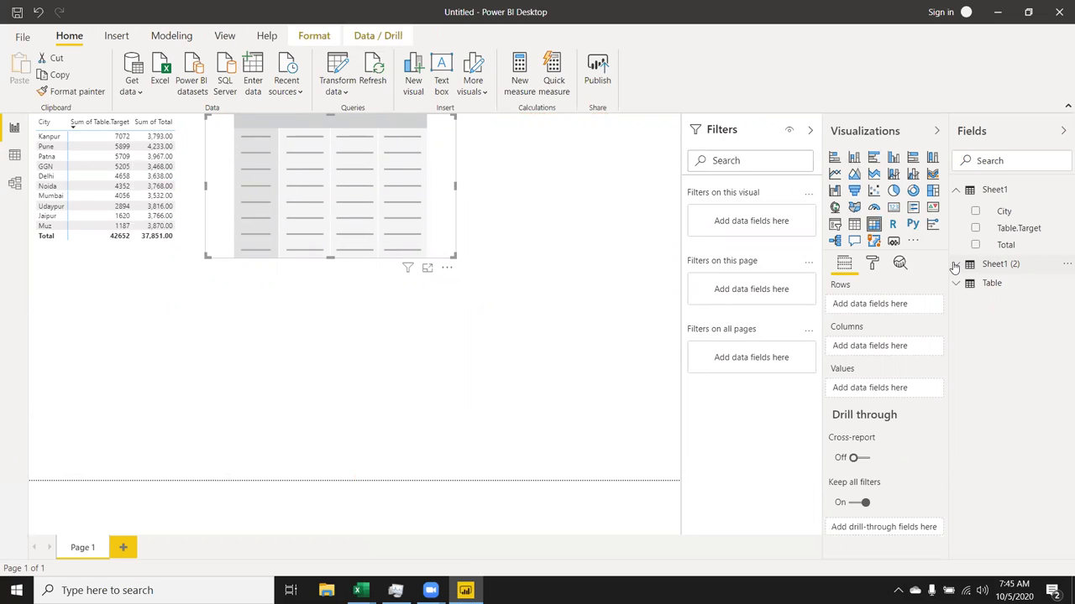
pyautogui.click(955, 267)
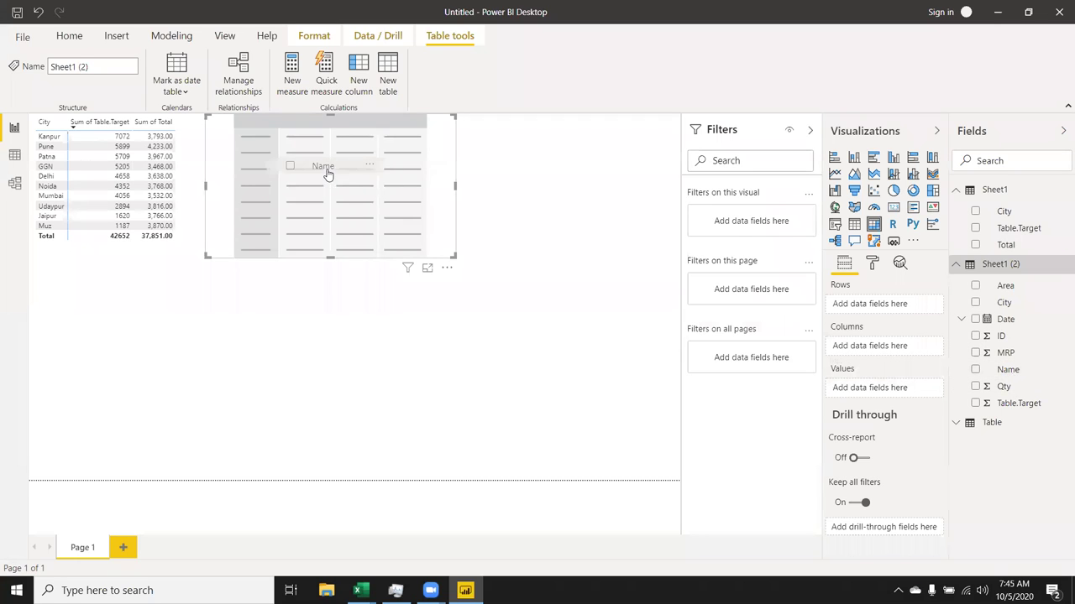
pyautogui.moveTo(374, 184)
pyautogui.mouseDown()
pyautogui.moveTo(1024, 347)
pyautogui.moveTo(1013, 344)
pyautogui.mouseUp()
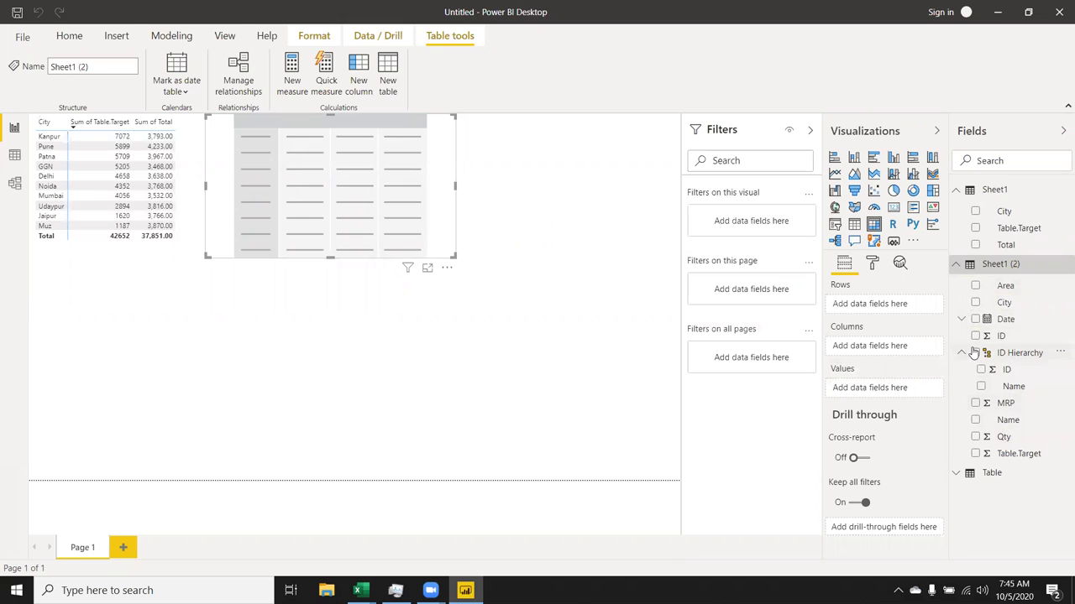
pyautogui.moveTo(990, 309); pyautogui.dragTo(339, 190)
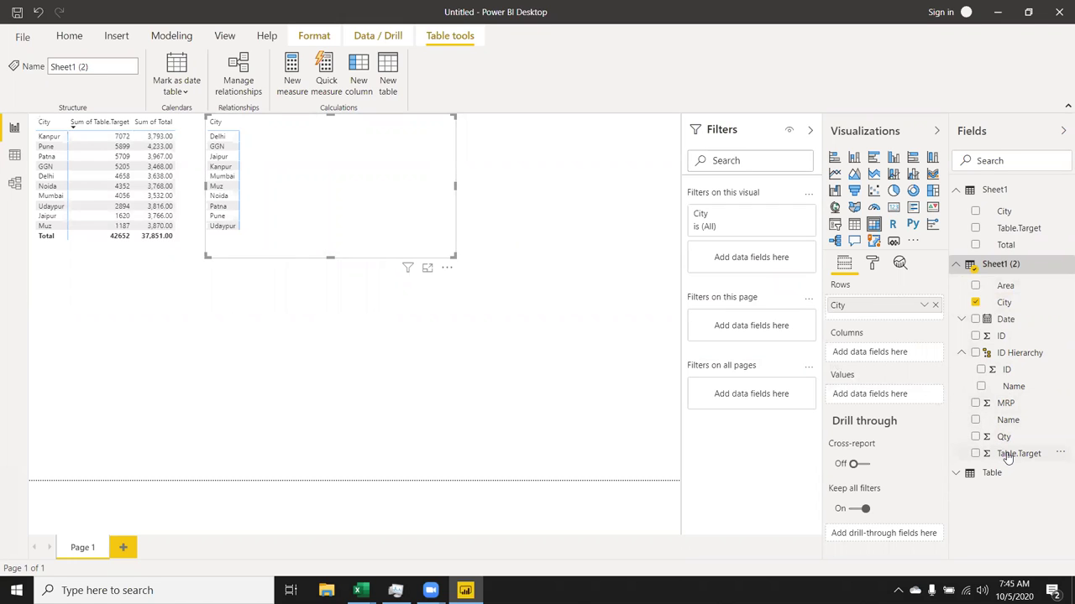
pyautogui.moveTo(1008, 458); pyautogui.dragTo(347, 181)
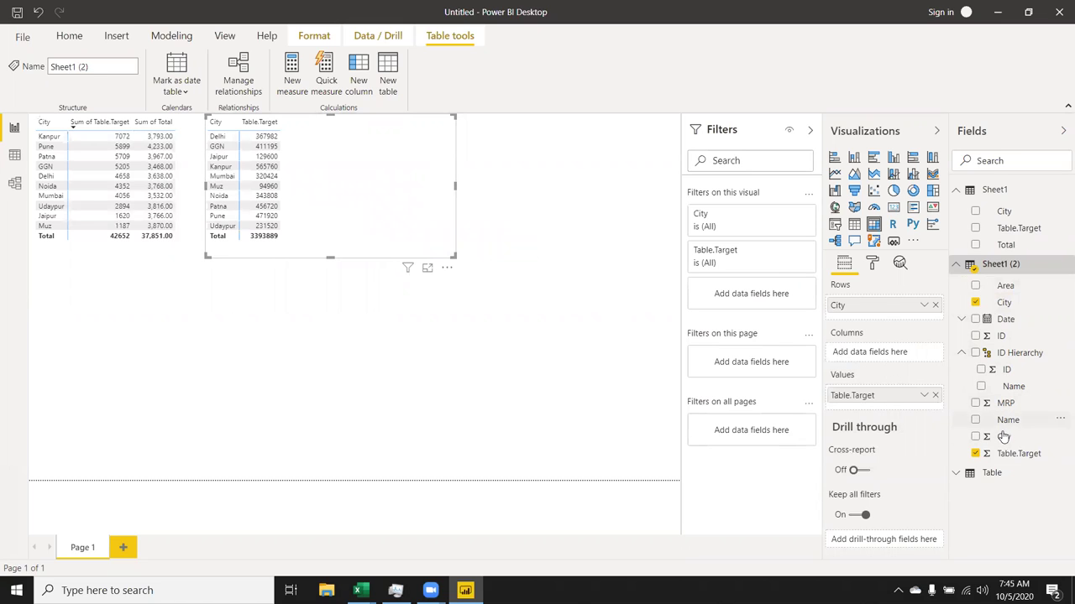
pyautogui.moveTo(1003, 437)
pyautogui.mouseDown()
pyautogui.moveTo(544, 268)
pyautogui.moveTo(379, 173)
pyautogui.mouseUp()
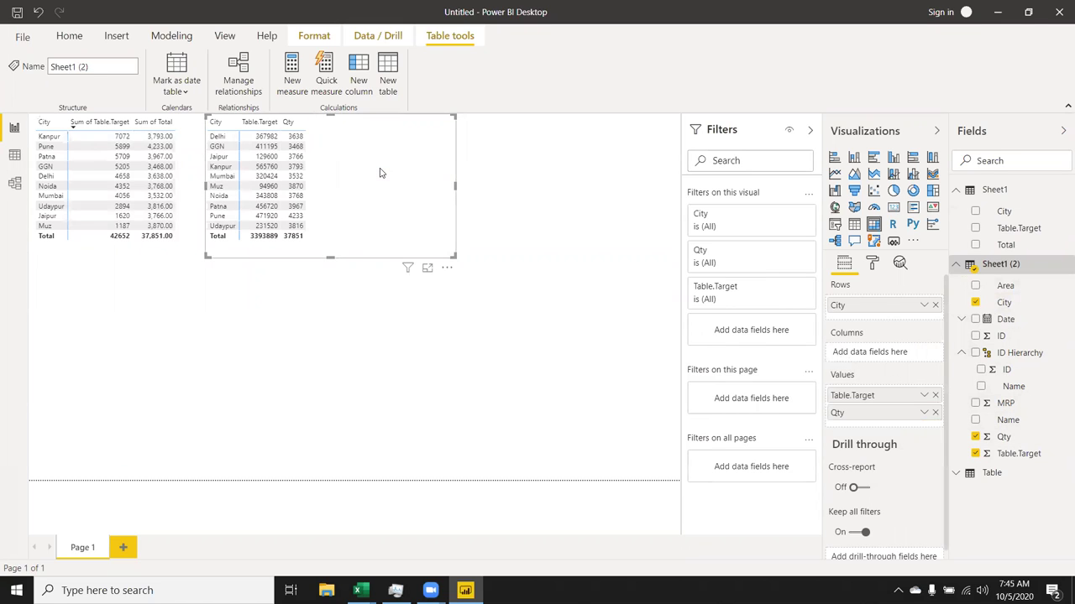
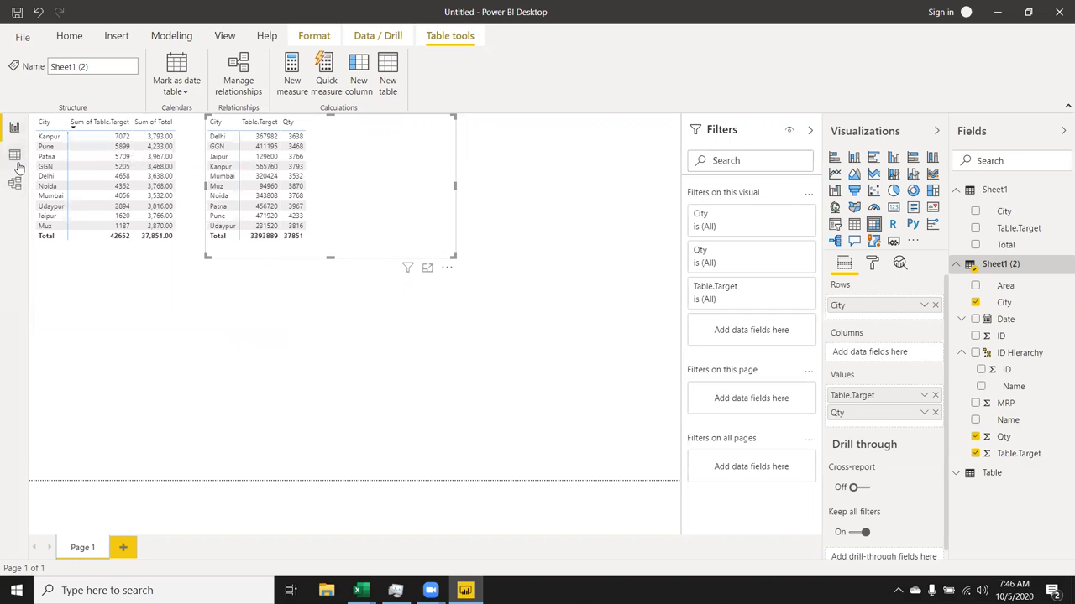
# In Data view, show the Table table of ten city targets and select its Target column
pyautogui.click(15, 157)
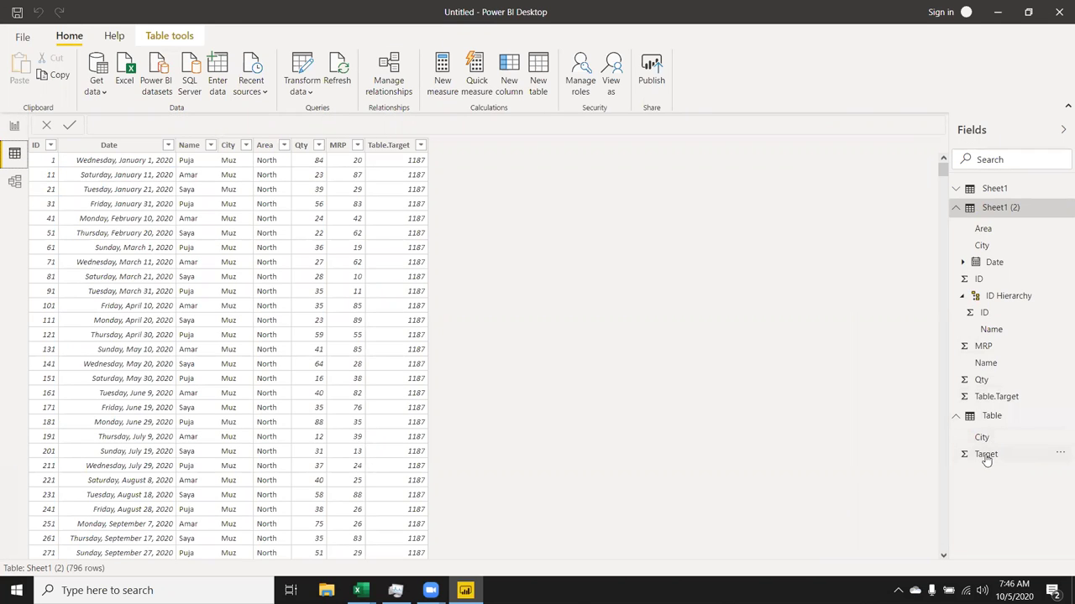
pyautogui.click(992, 418)
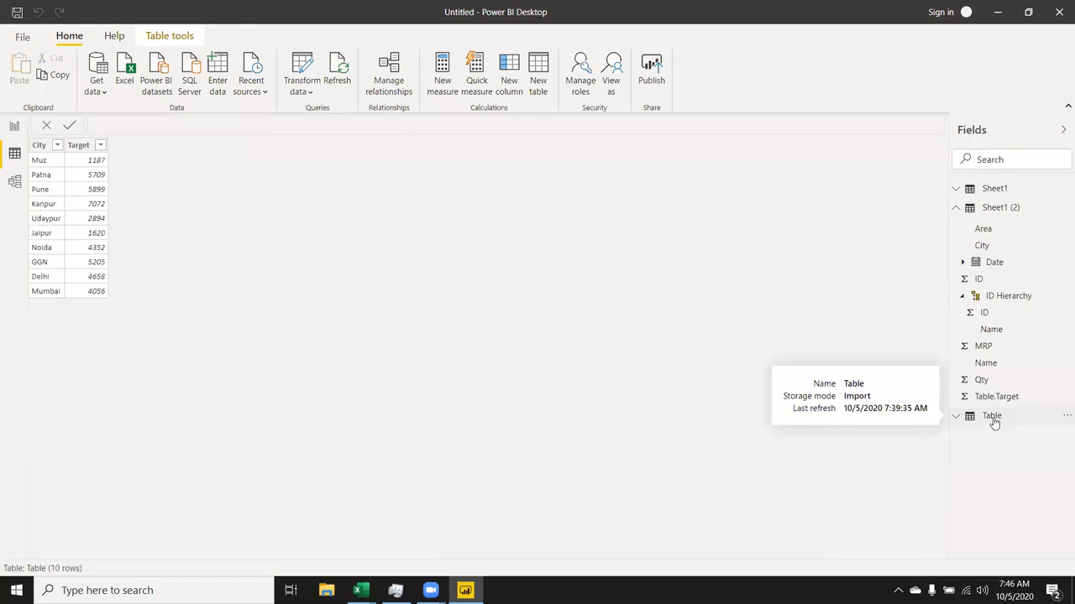
pyautogui.click(85, 207)
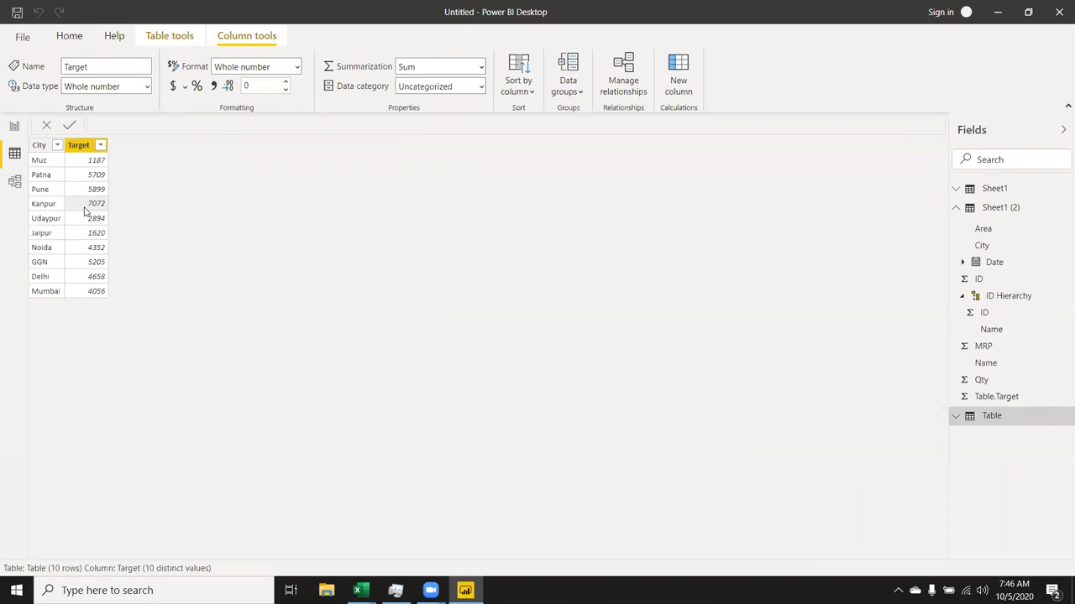
# Cross-filter the report's city table visuals to Kanpur, then return to Data view
pyautogui.click(14, 127)
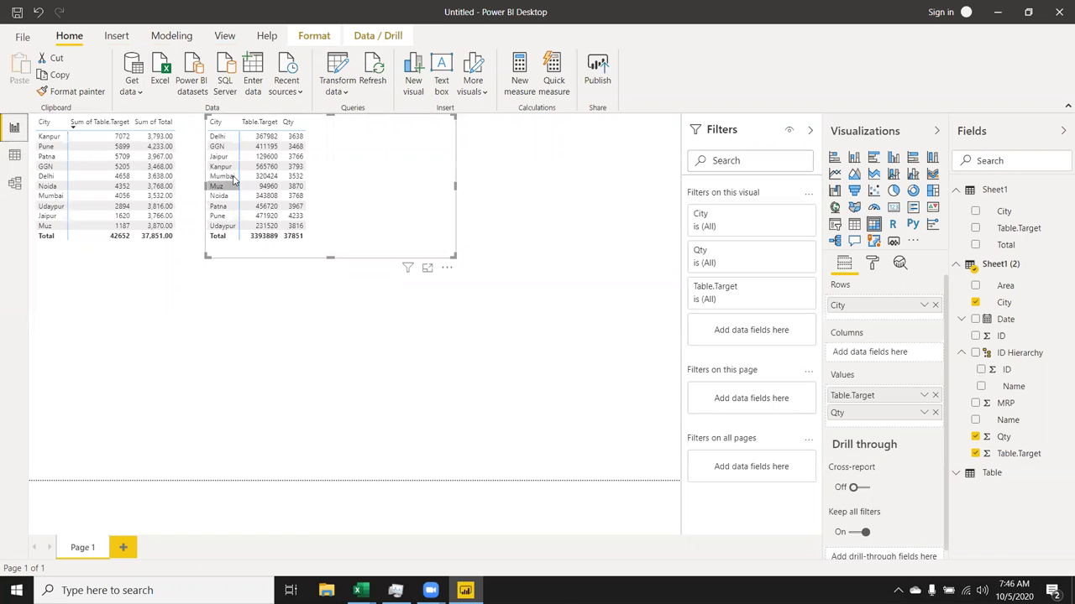
pyautogui.click(260, 168)
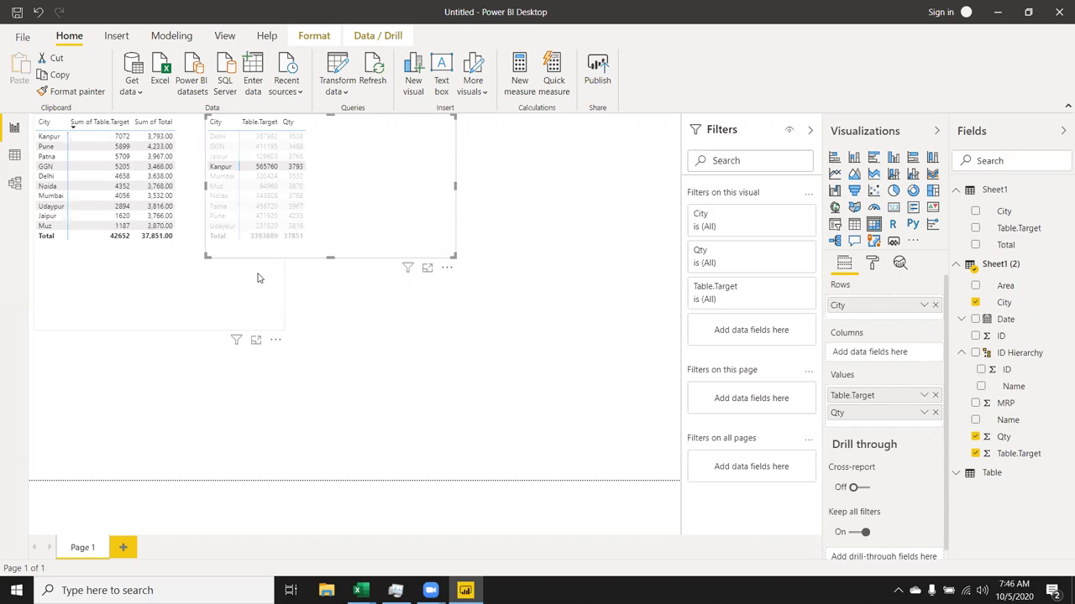
pyautogui.click(259, 278)
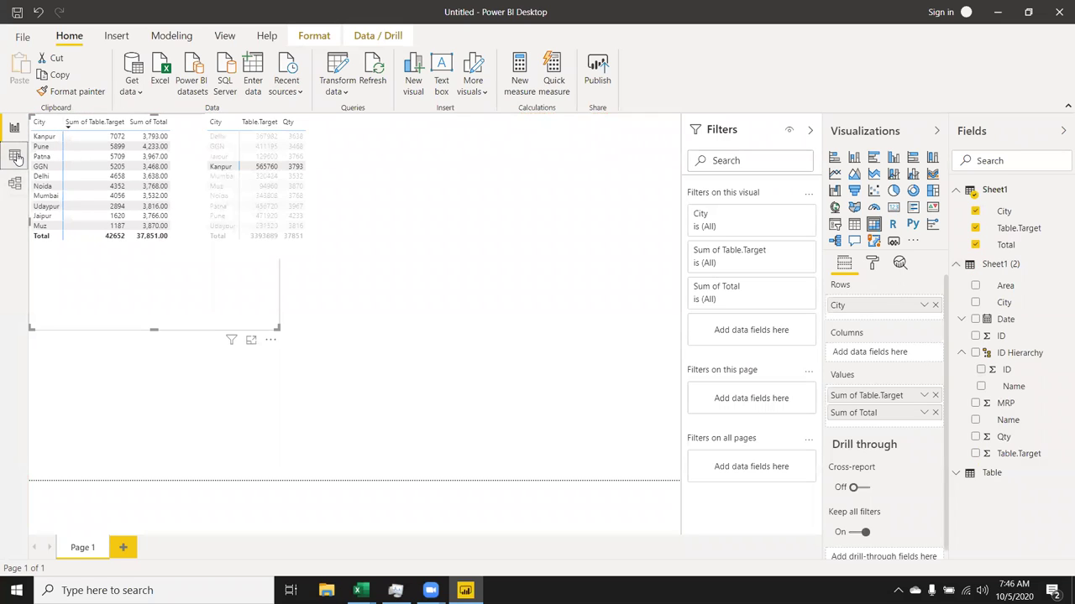
pyautogui.click(15, 156)
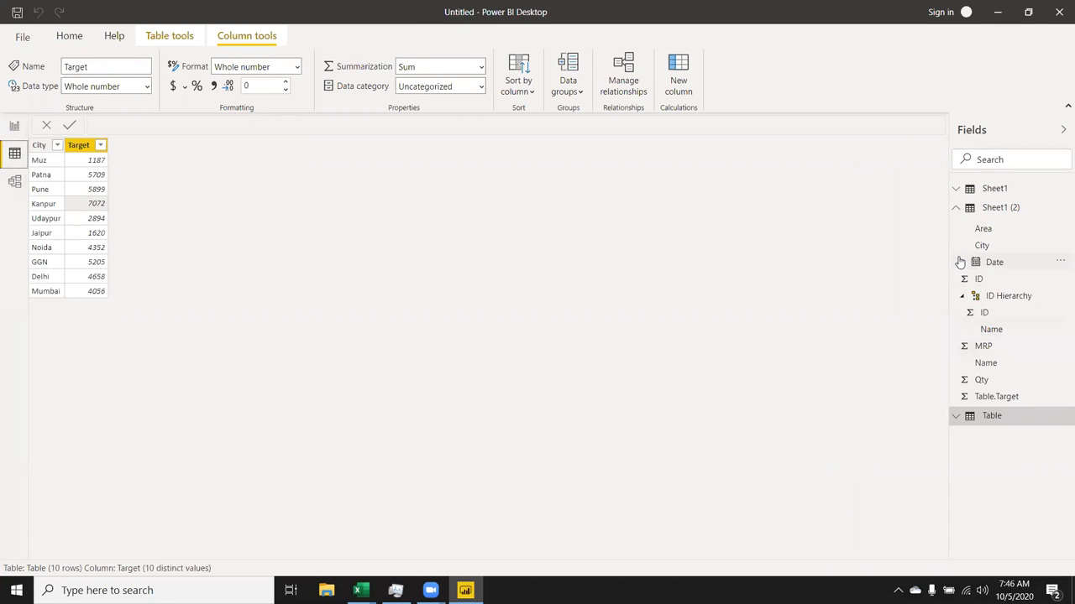
# Inspect the MRP column of Sheet1 (2), then show Sheet1's City, Total and Table.Target grid
pyautogui.click(956, 209)
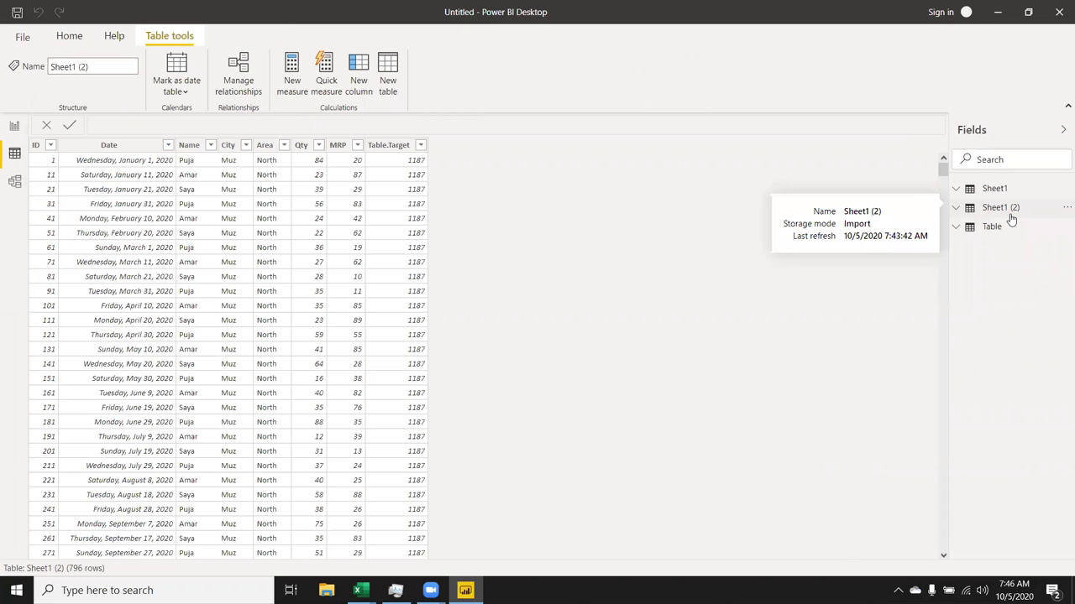
pyautogui.click(345, 220)
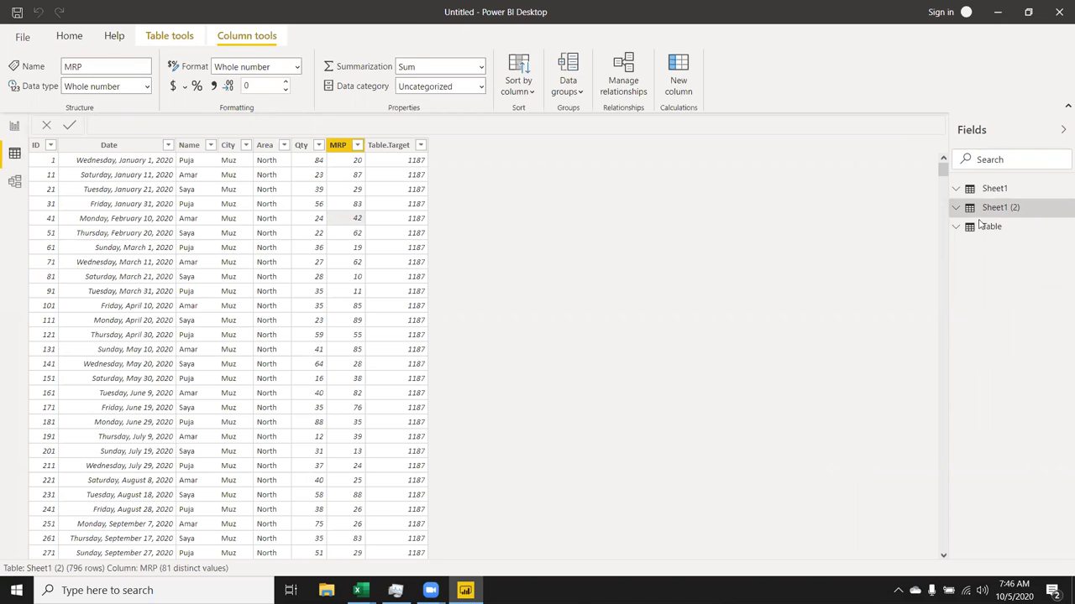
pyautogui.click(991, 190)
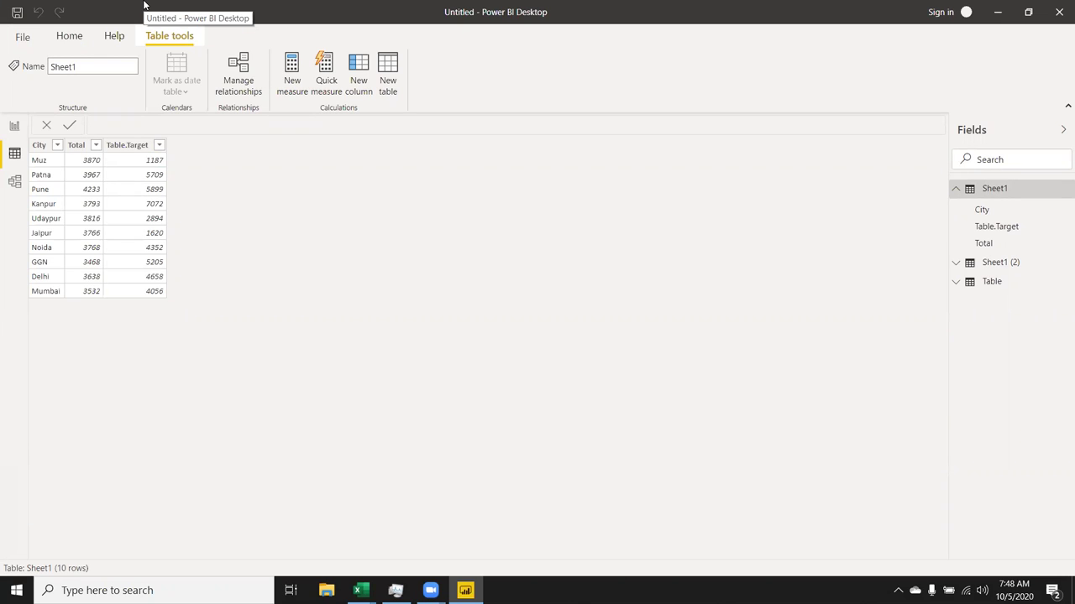
# Add a new calculated column to Sheet1 from the Home ribbon
pyautogui.click(71, 39)
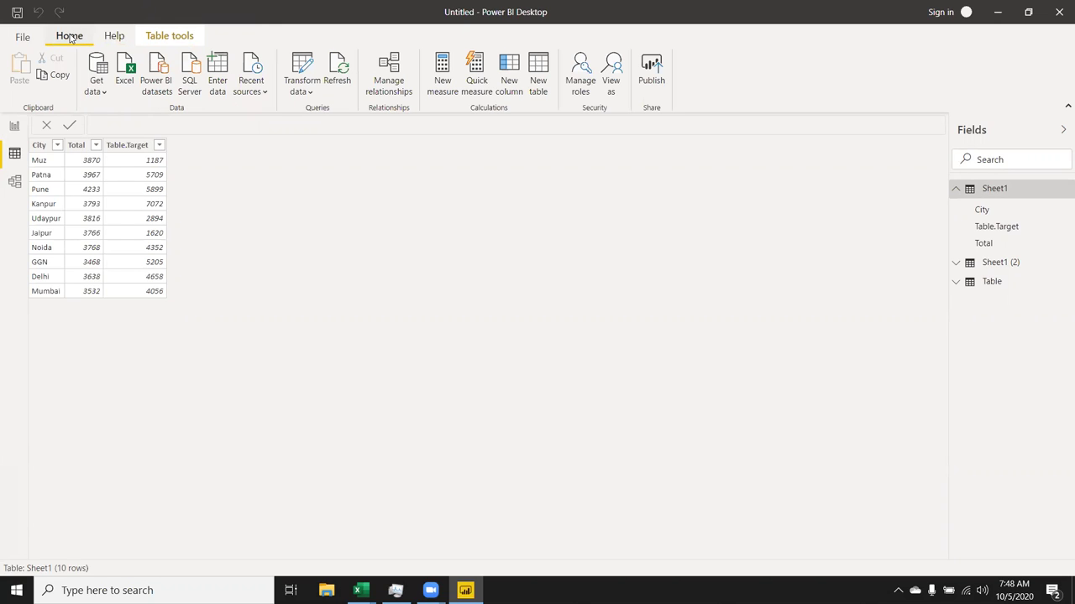
pyautogui.click(509, 80)
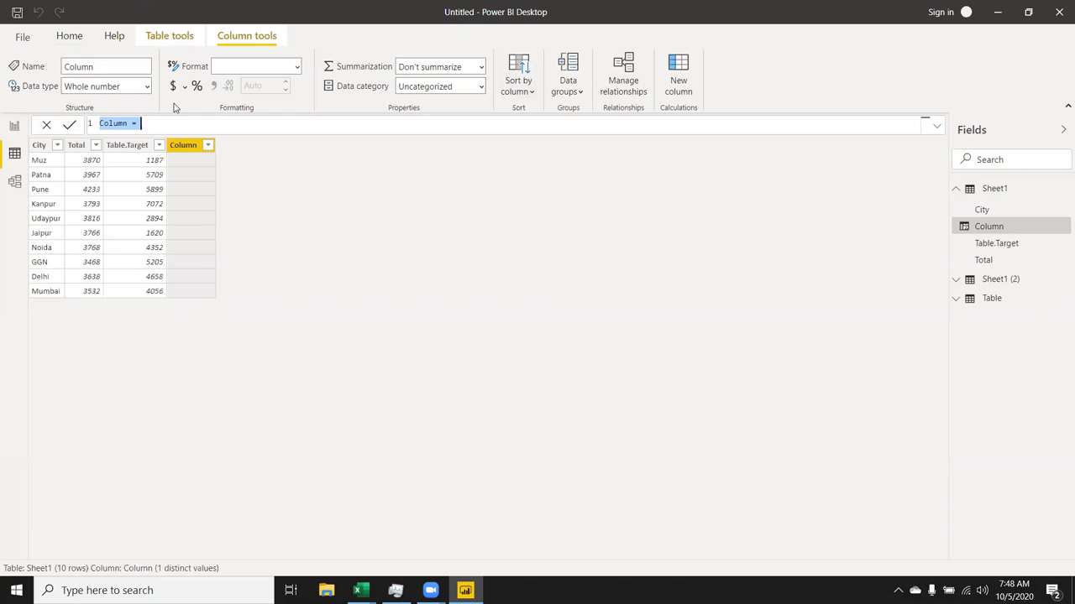
# Name the new column Target and start a LOOKUPVALUE formula returning 'Table'[Target]
pyautogui.doubleClick(121, 123)
pyautogui.write('Target')
pyautogui.click(144, 125)
pyautogui.write('loo')
pyautogui.press('Tab')
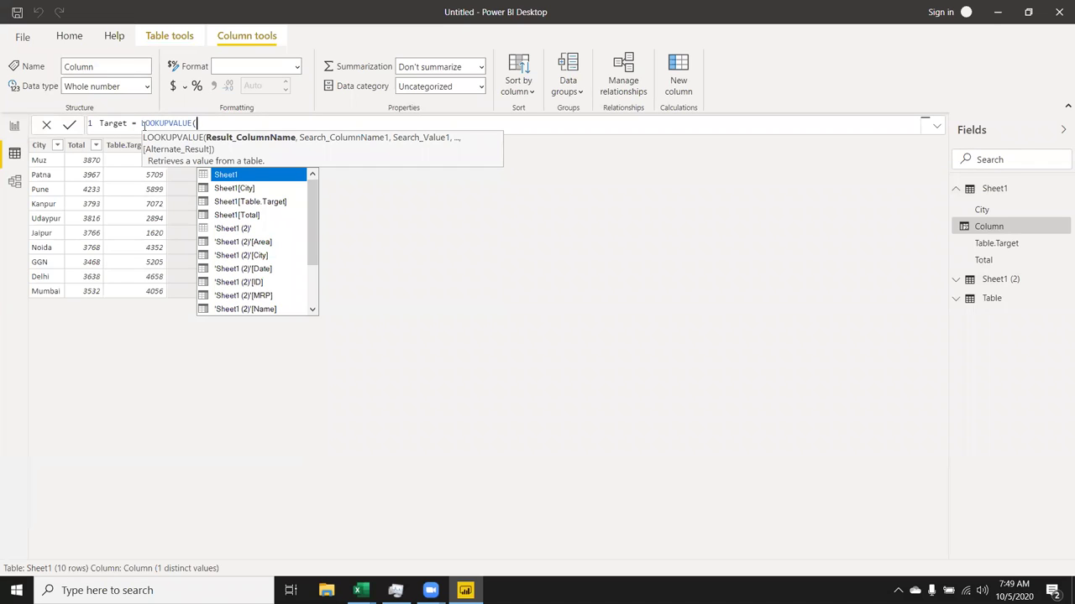
pyautogui.press('Down')
pyautogui.press('Down')
pyautogui.press('Down')
pyautogui.press('Down')
pyautogui.press('Down')
pyautogui.press('Down')
pyautogui.press('Down')
pyautogui.press('Down')
pyautogui.press('Down')
pyautogui.press('Down')
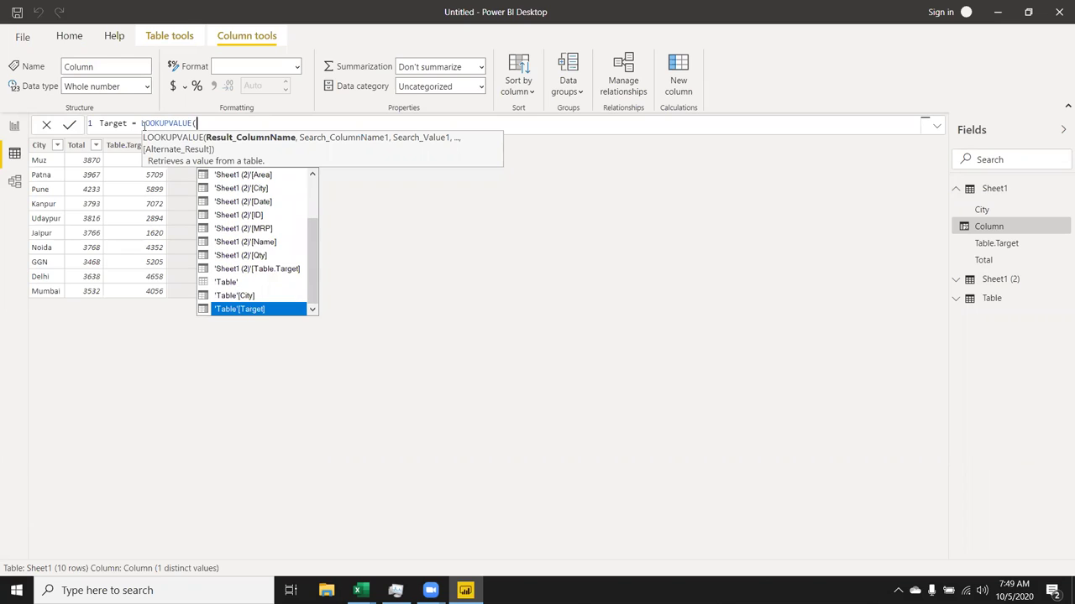
pyautogui.press('Tab')
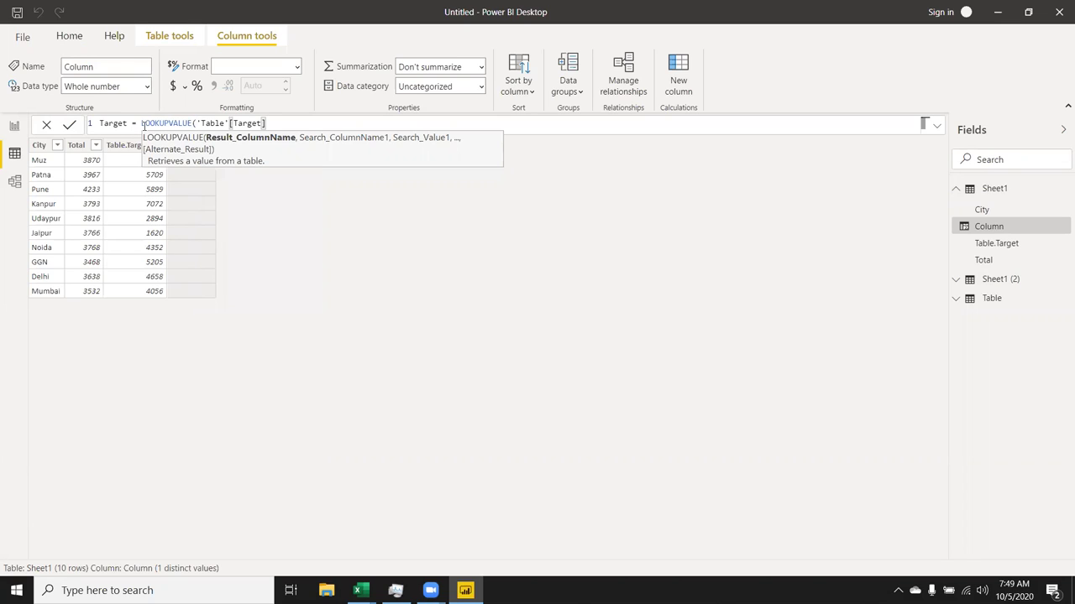
pyautogui.write(',')
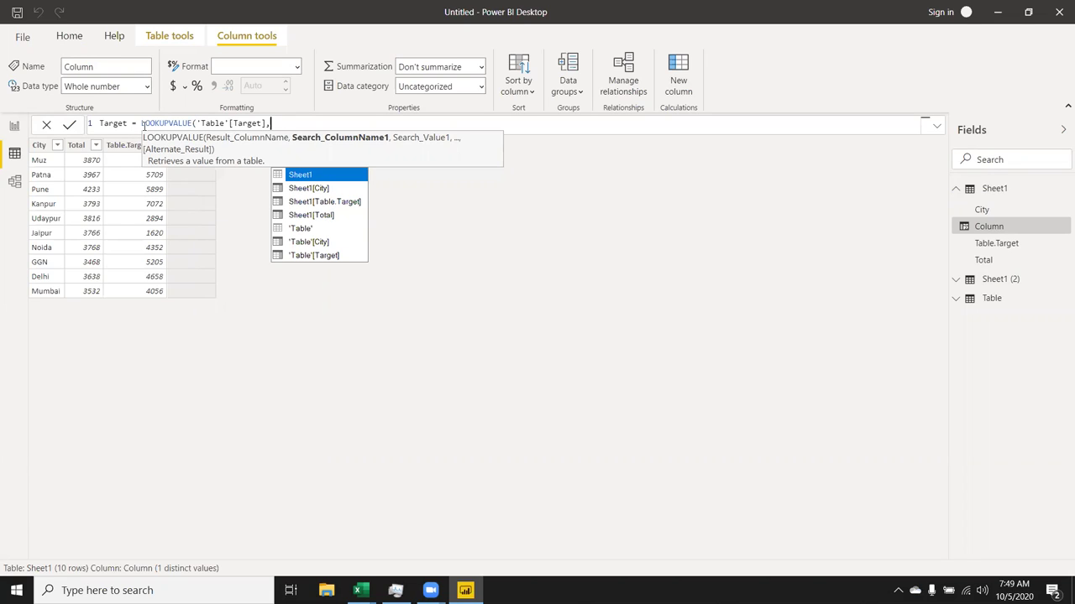
# Finish the LOOKUPVALUE arguments with 'Table'[City] and Sheet1[City], closing the parenthesis
pyautogui.press('Down')
pyautogui.press('Down')
pyautogui.press('Down')
pyautogui.press('Down')
pyautogui.press('Down')
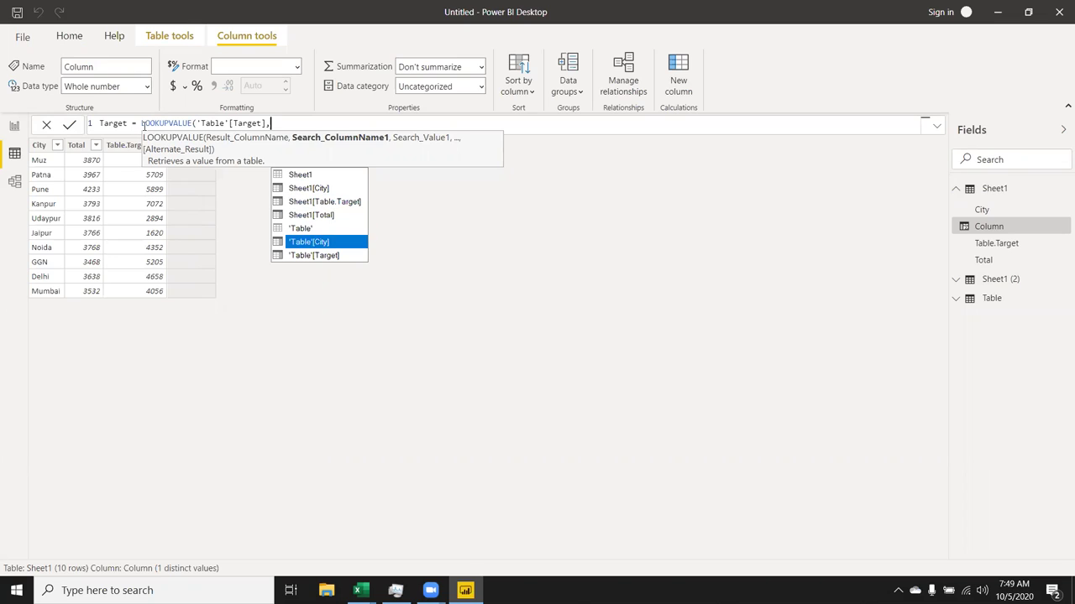
pyautogui.press('Tab')
pyautogui.write(',')
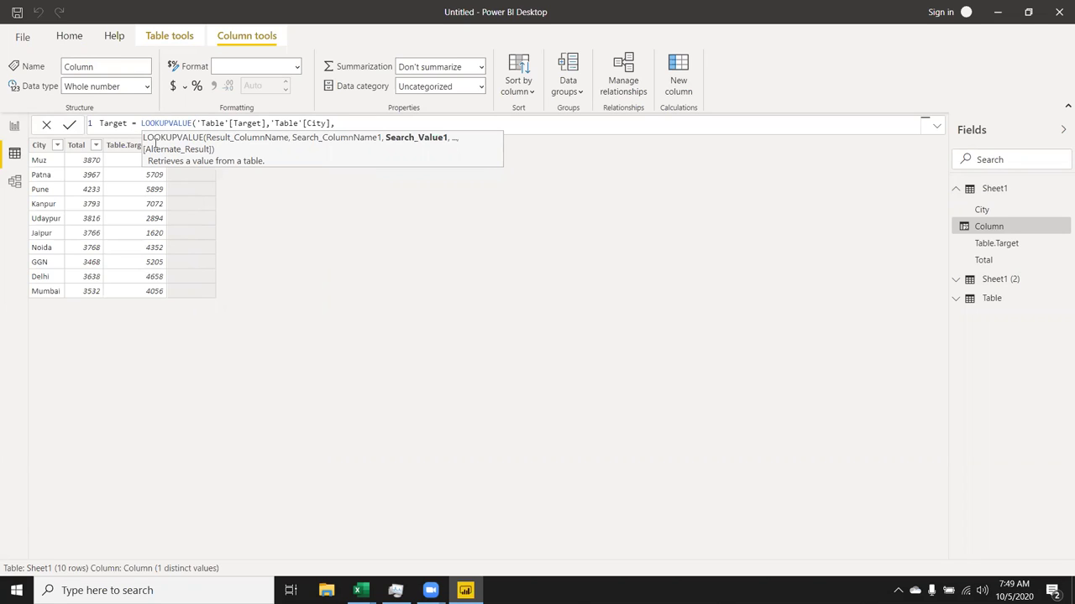
pyautogui.write('Sh')
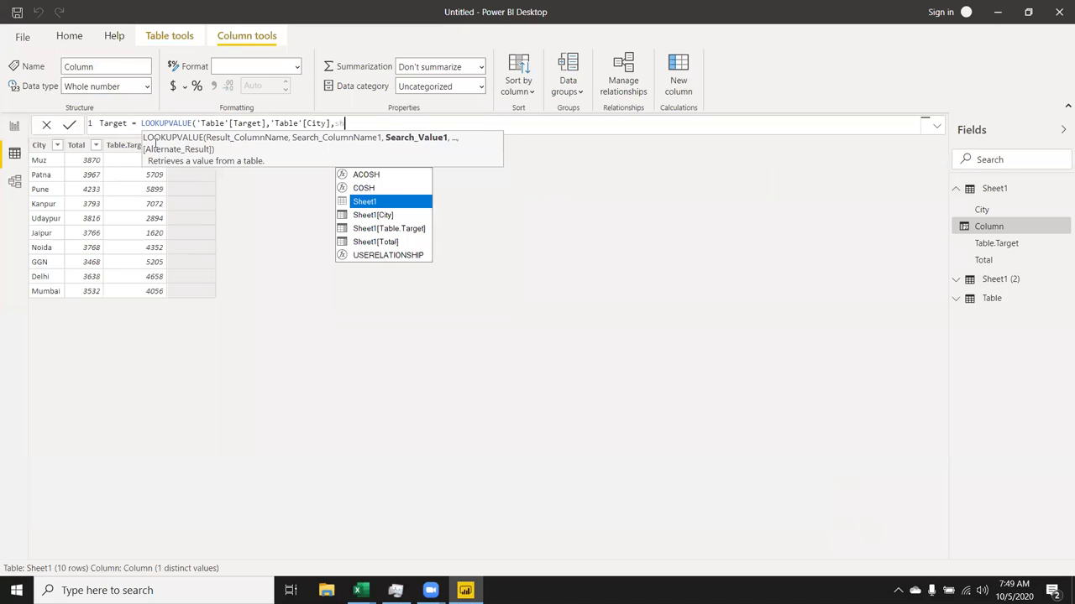
pyautogui.press('Down')
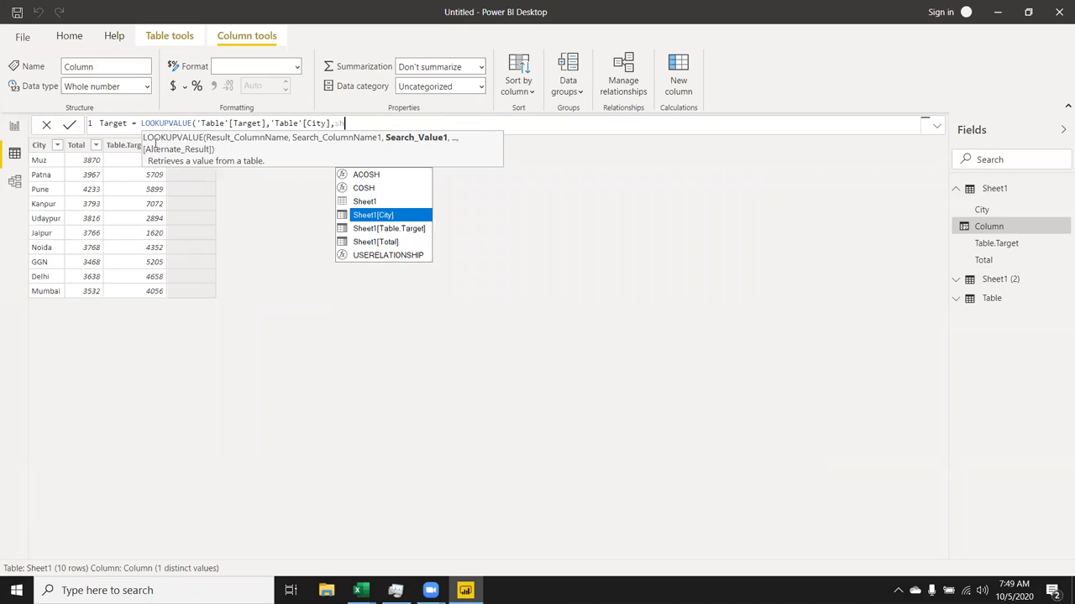
pyautogui.press('Tab')
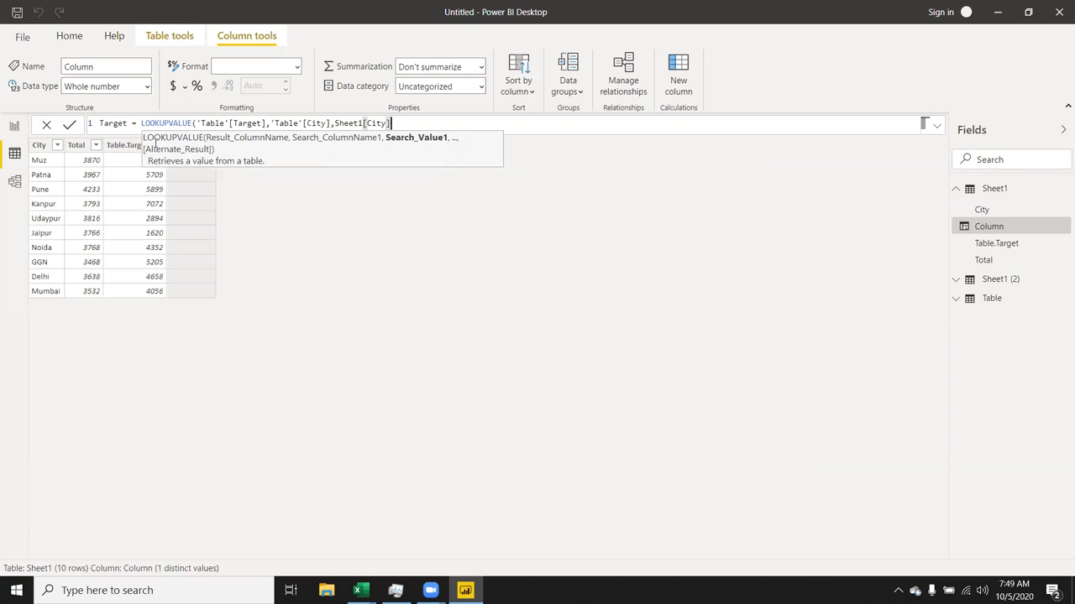
pyautogui.write(')')
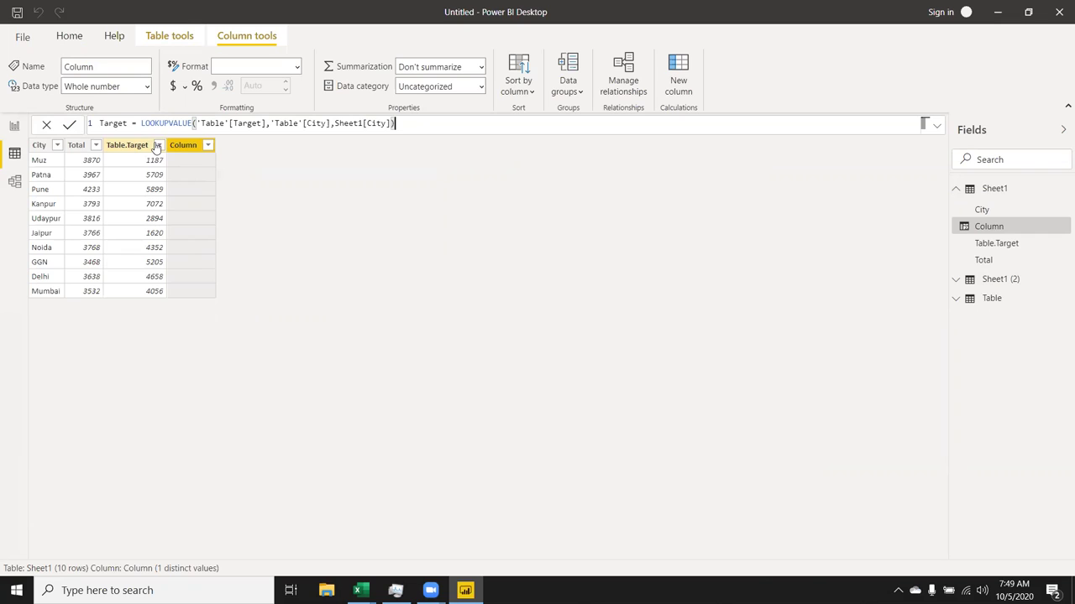
# Commit the Target LOOKUPVALUE formula and view the model diagram of Sheet1, Table and Sheet1 (2)
pyautogui.press('Return')
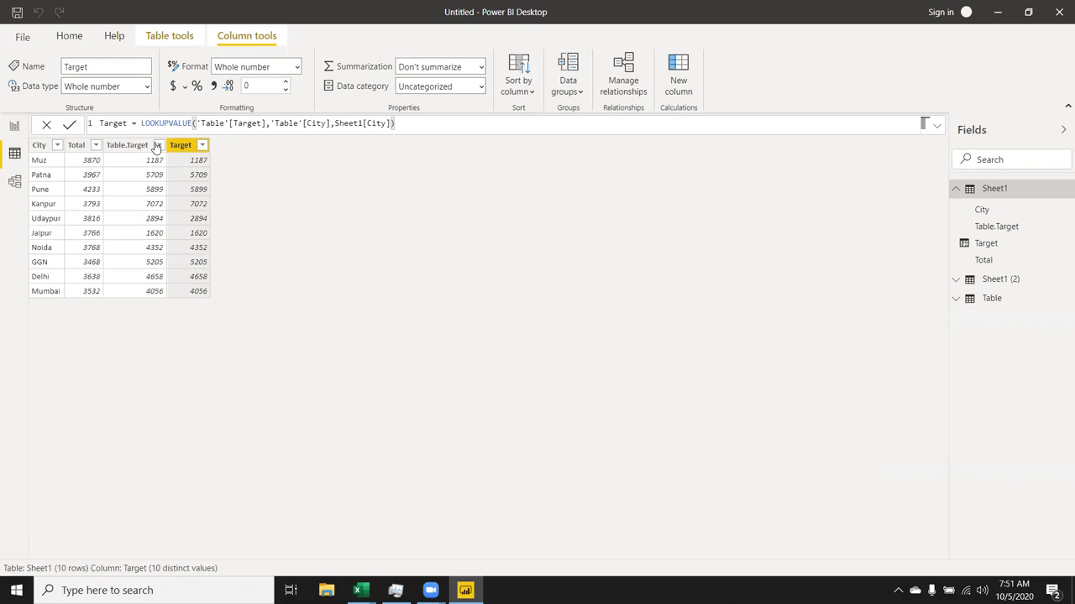
pyautogui.click(21, 190)
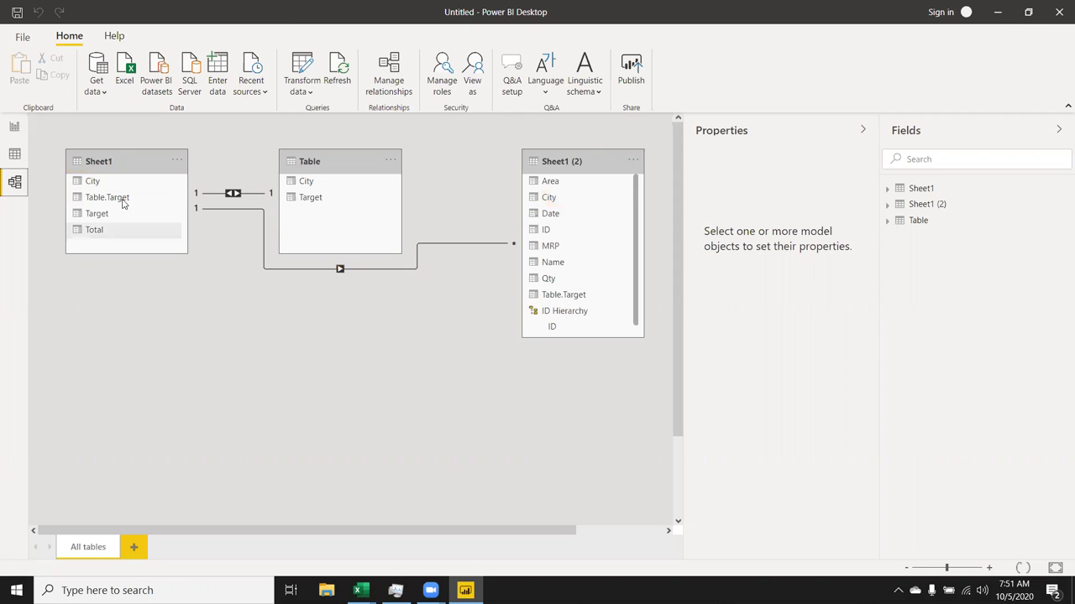
# Return to the report page and inspect the second city table visual's Table.Target and Qty fields
pyautogui.click(15, 158)
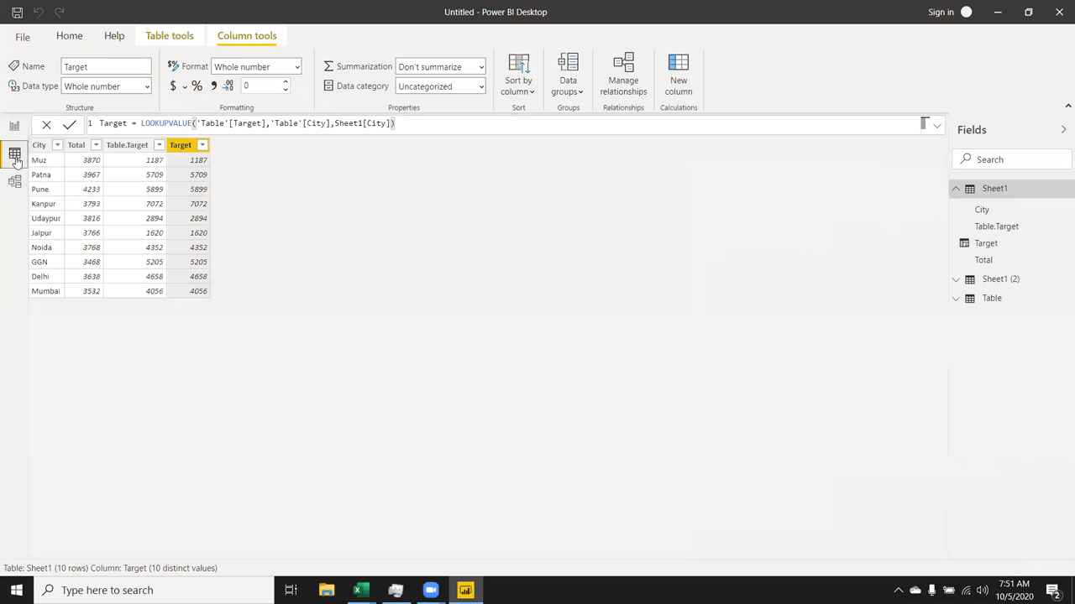
pyautogui.click(14, 127)
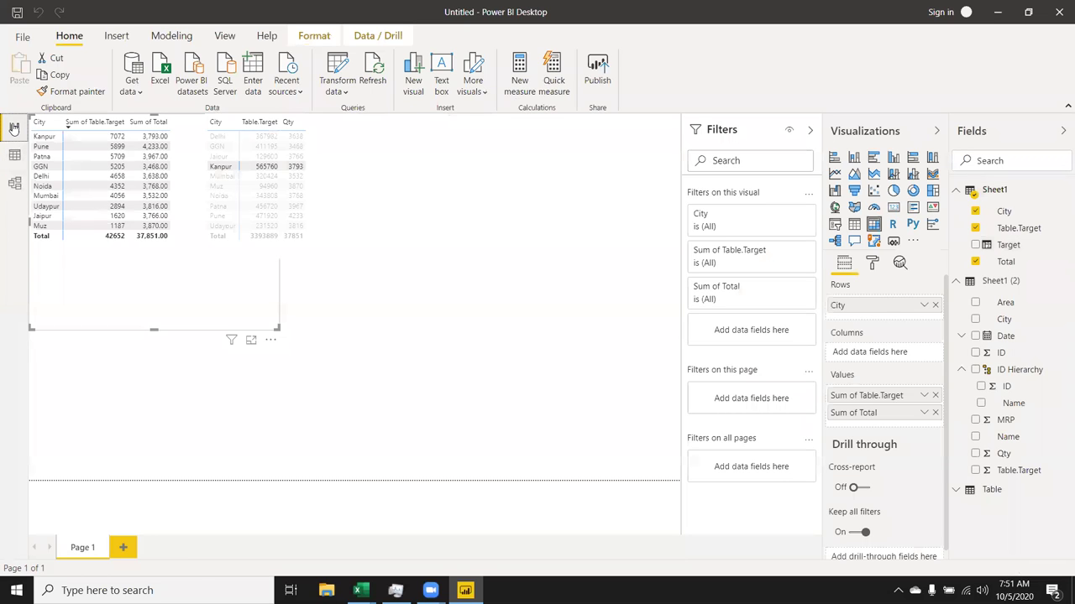
pyautogui.click(399, 251)
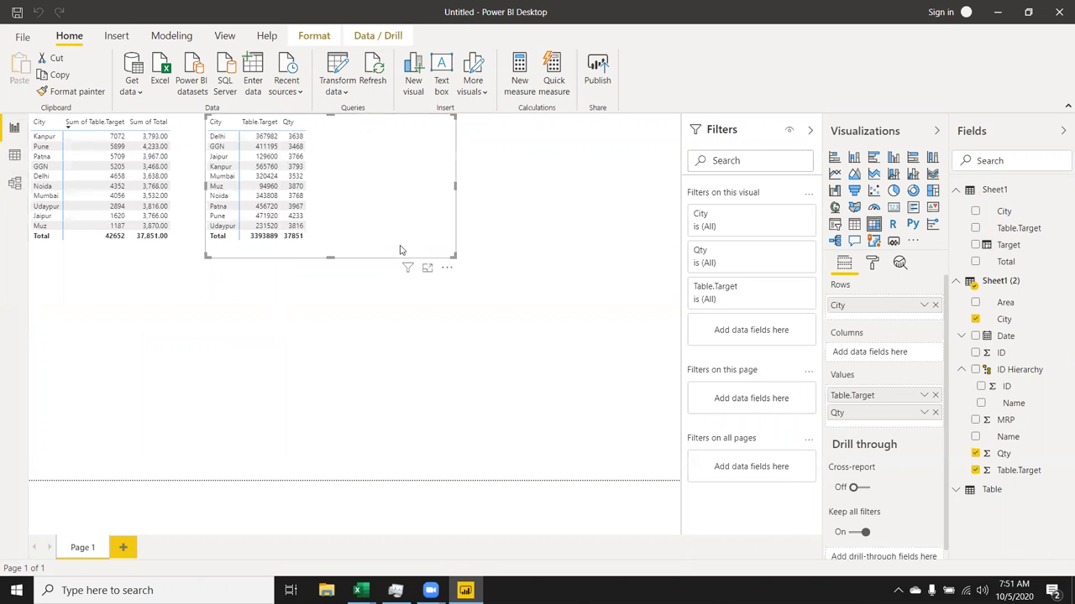
pyautogui.click(326, 327)
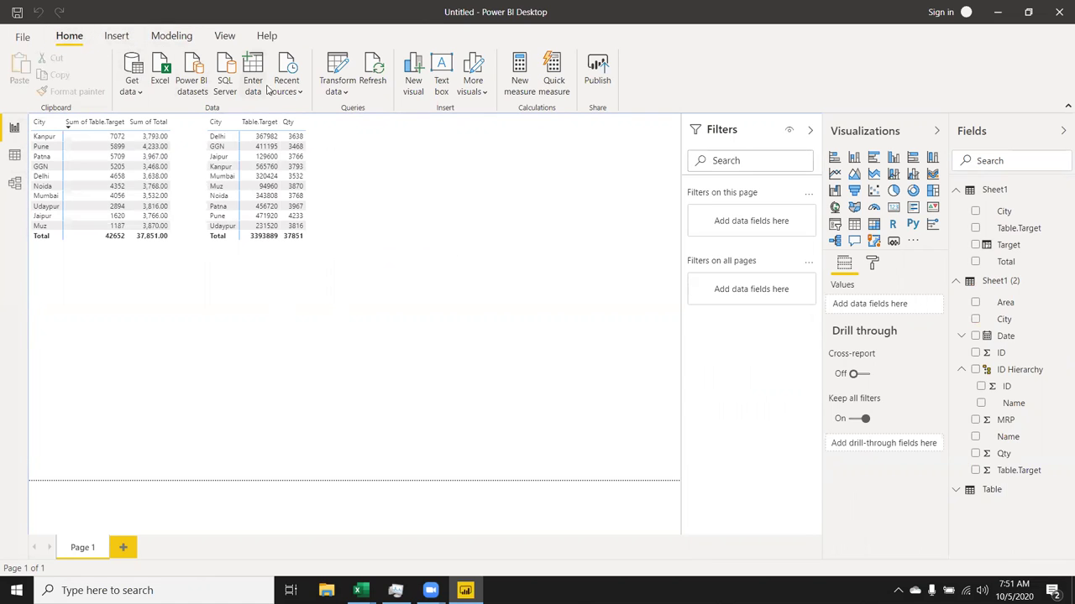
pyautogui.click(336, 64)
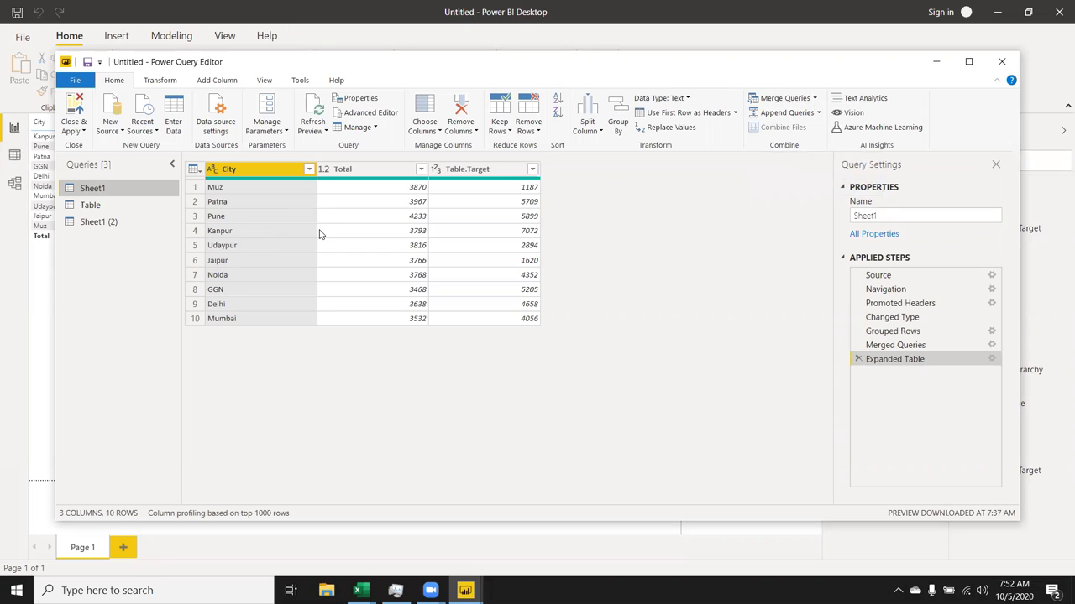
pyautogui.click(337, 258)
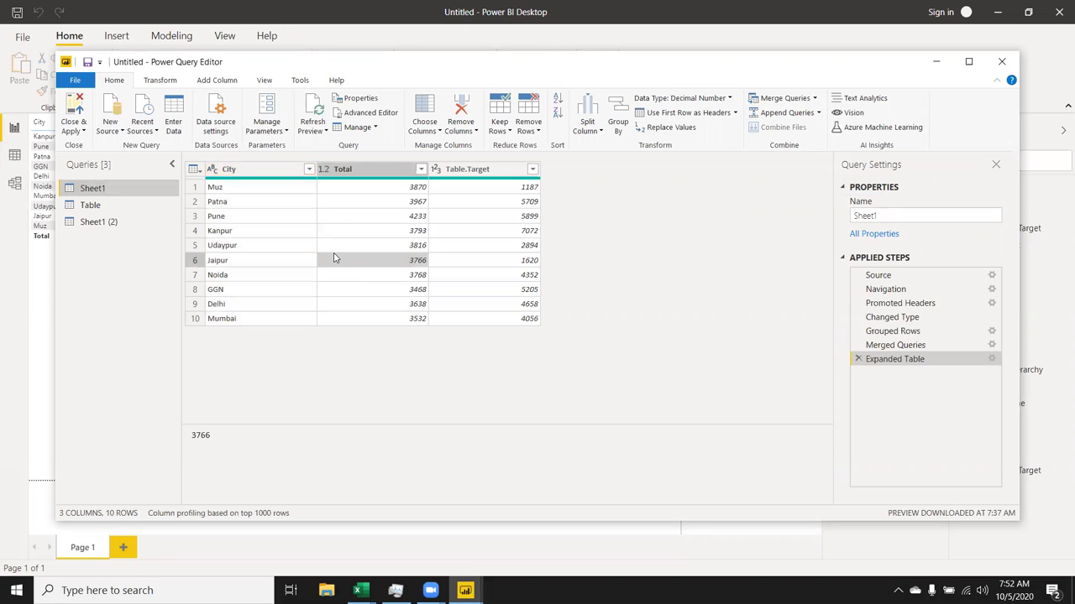
pyautogui.click(392, 232)
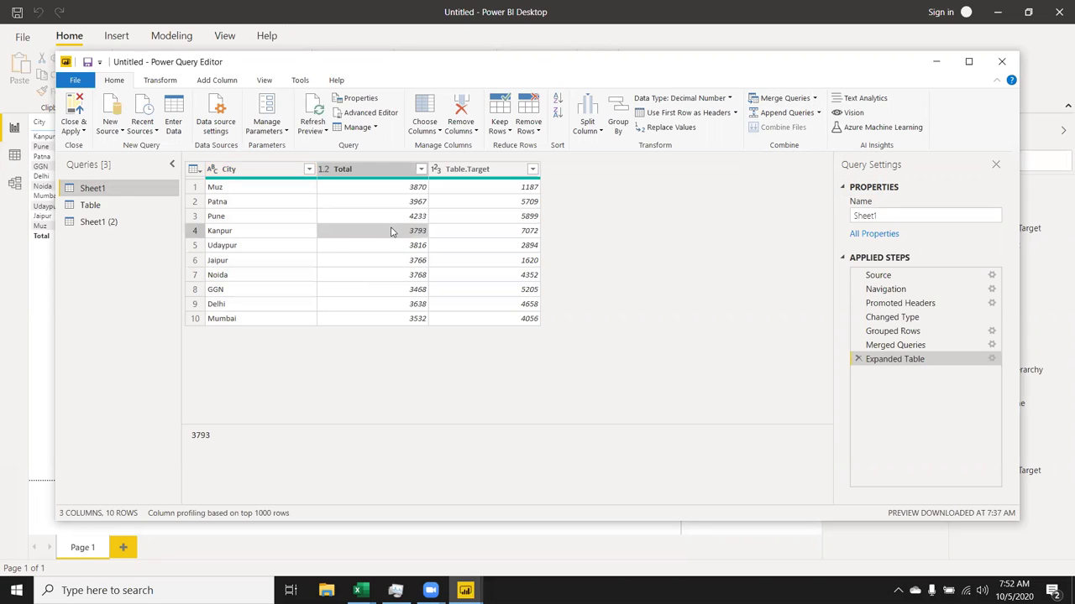
pyautogui.click(108, 205)
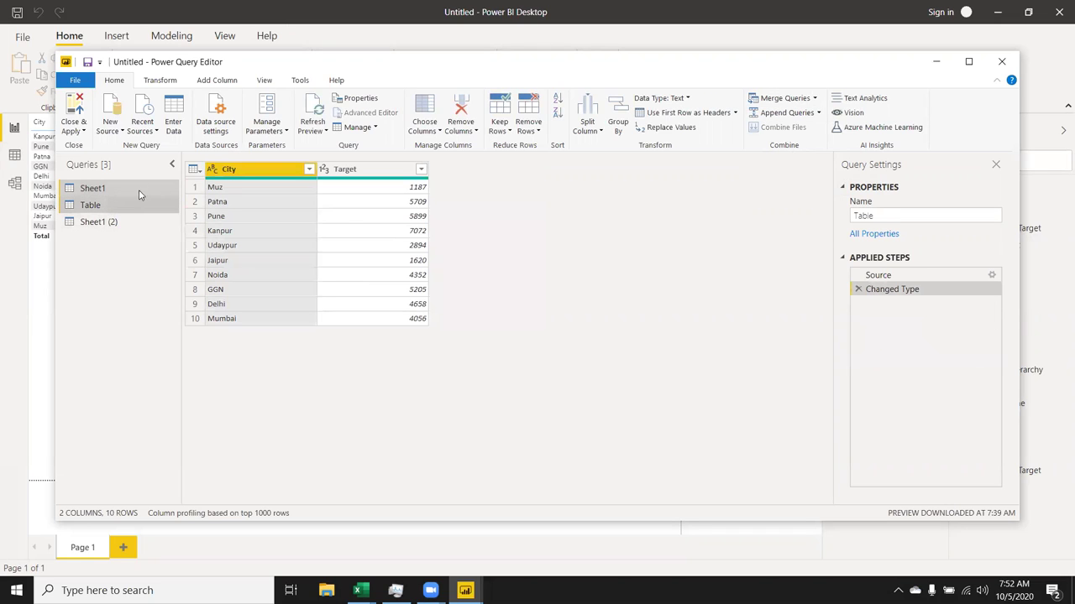
pyautogui.click(135, 194)
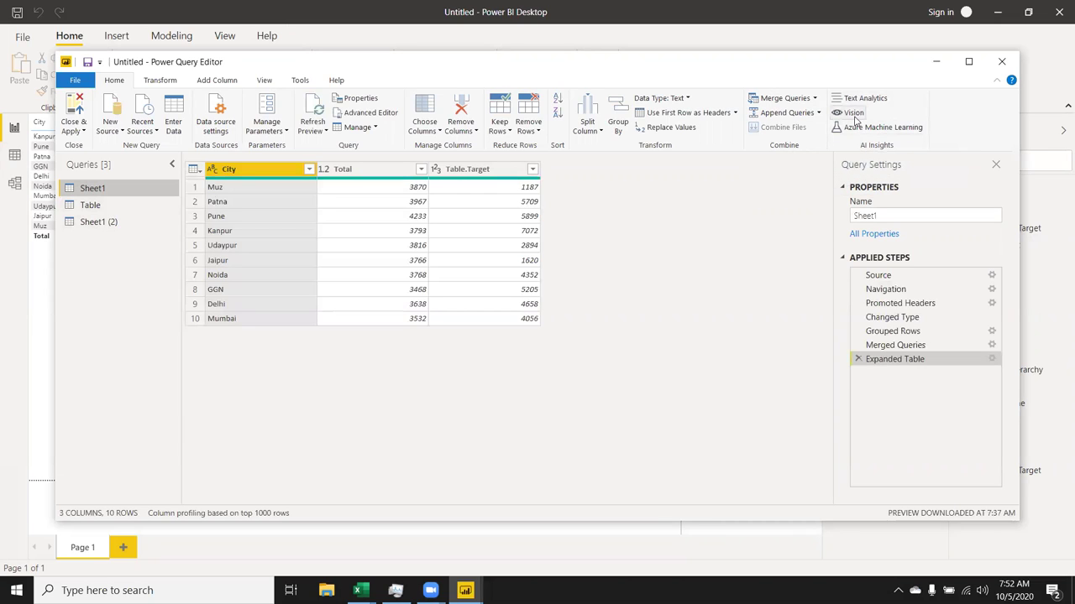
pyautogui.click(858, 104)
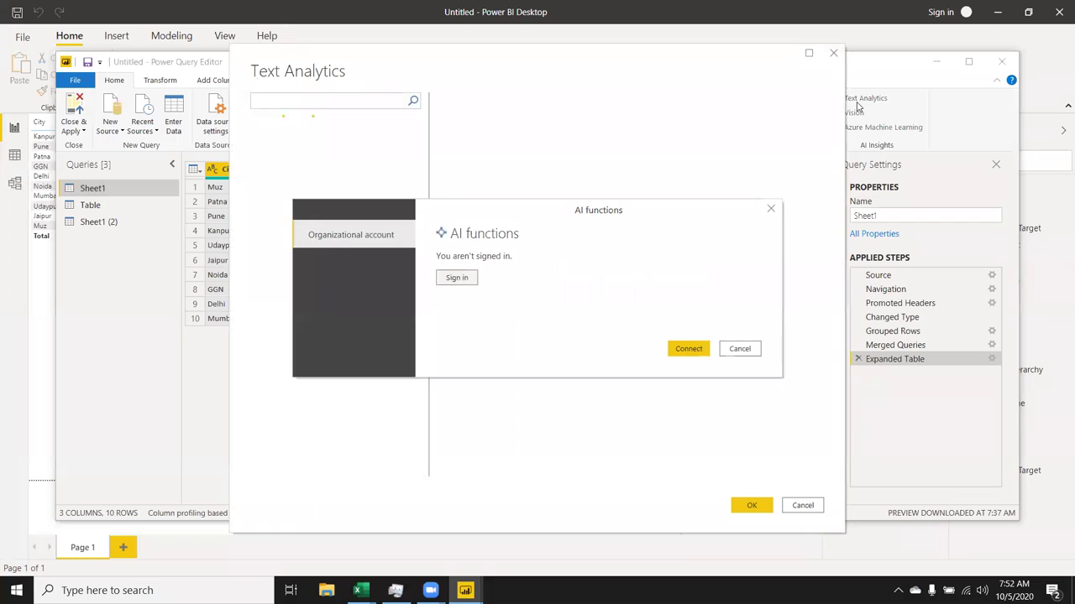
pyautogui.click(768, 211)
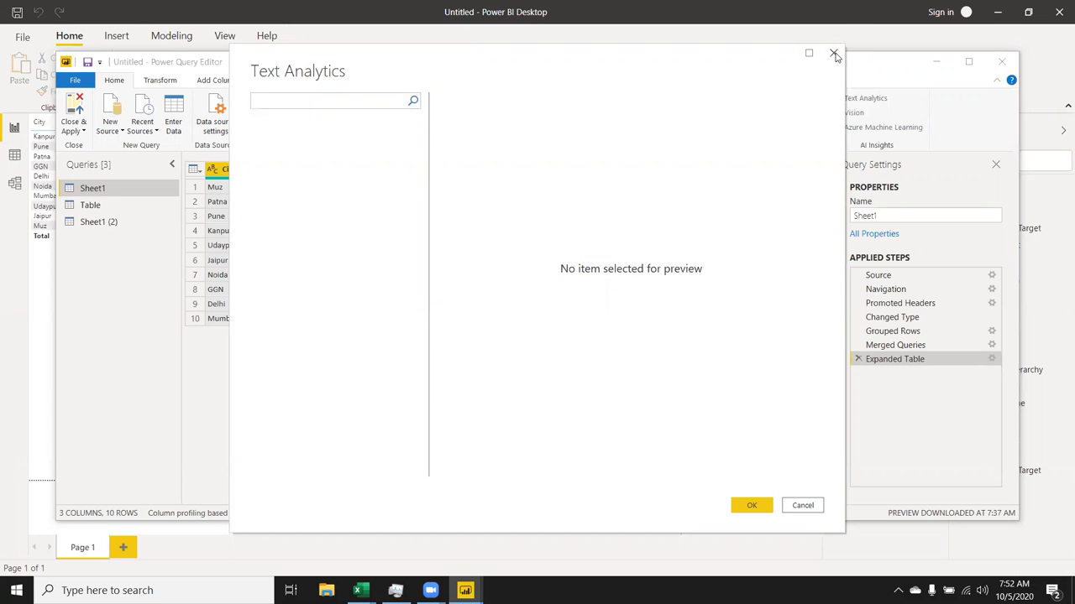
pyautogui.click(834, 54)
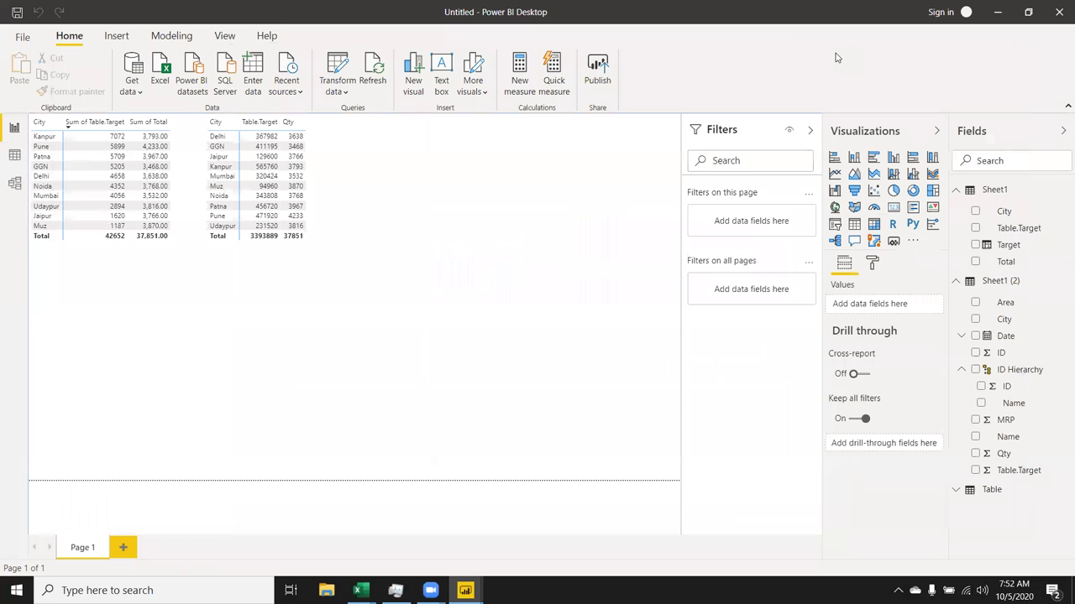
# Open the Power Query Editor with Transform data to view the Sheet1 query
pyautogui.click(340, 80)
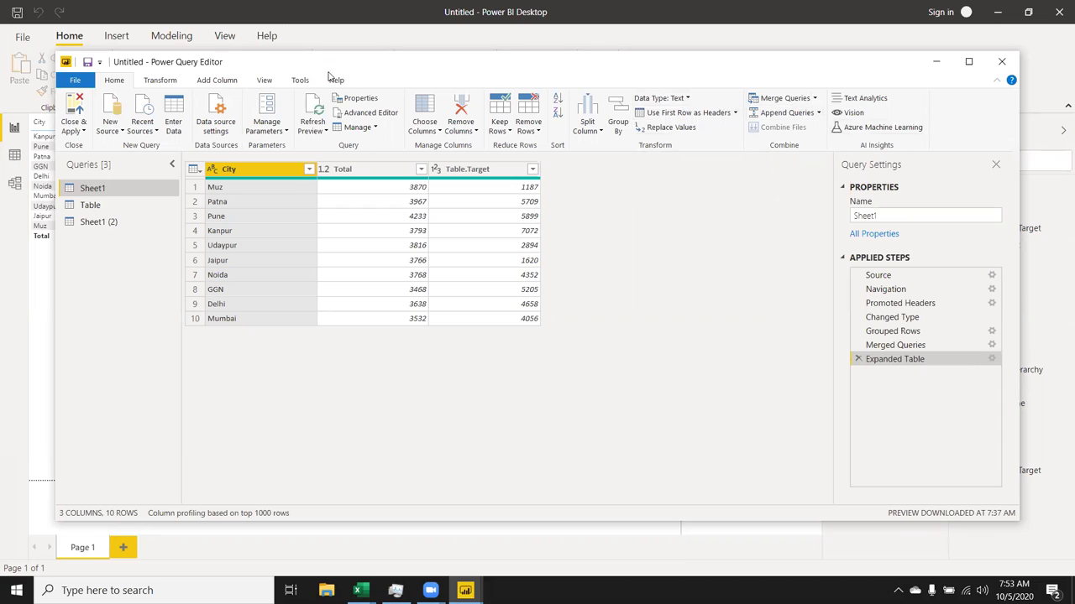
# Transpose Sheet1, reverse its rows, and transpose it back to reverse the column order
pyautogui.click(167, 79)
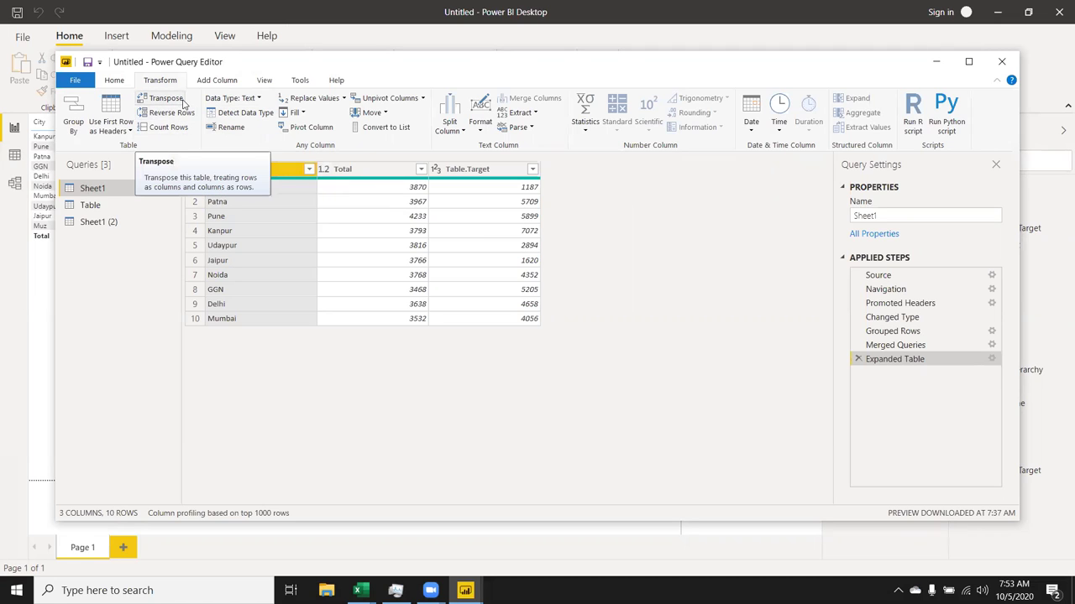
pyautogui.click(183, 101)
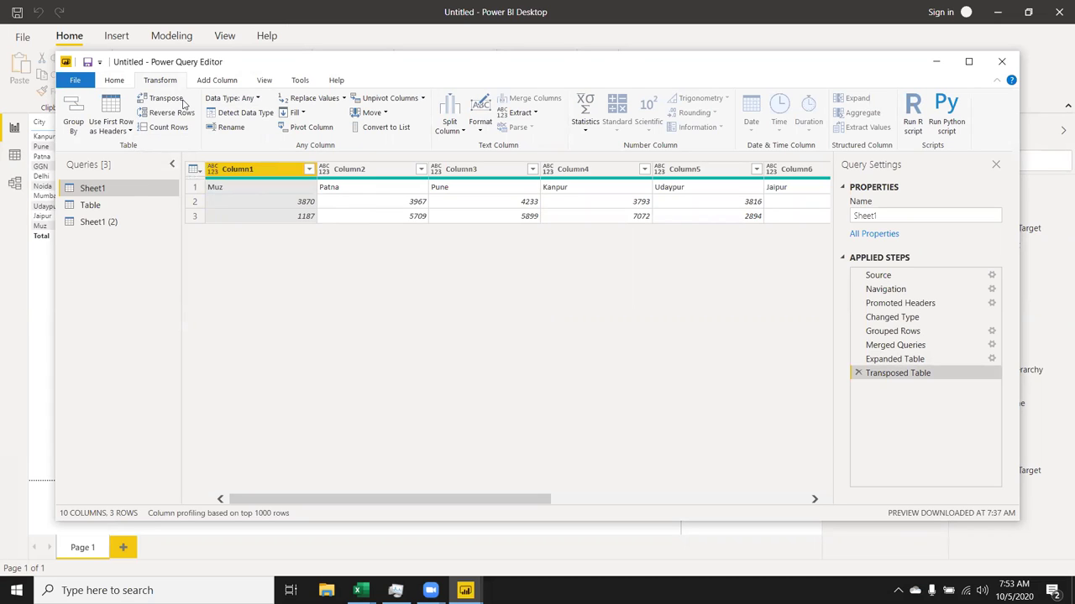
pyautogui.click(185, 115)
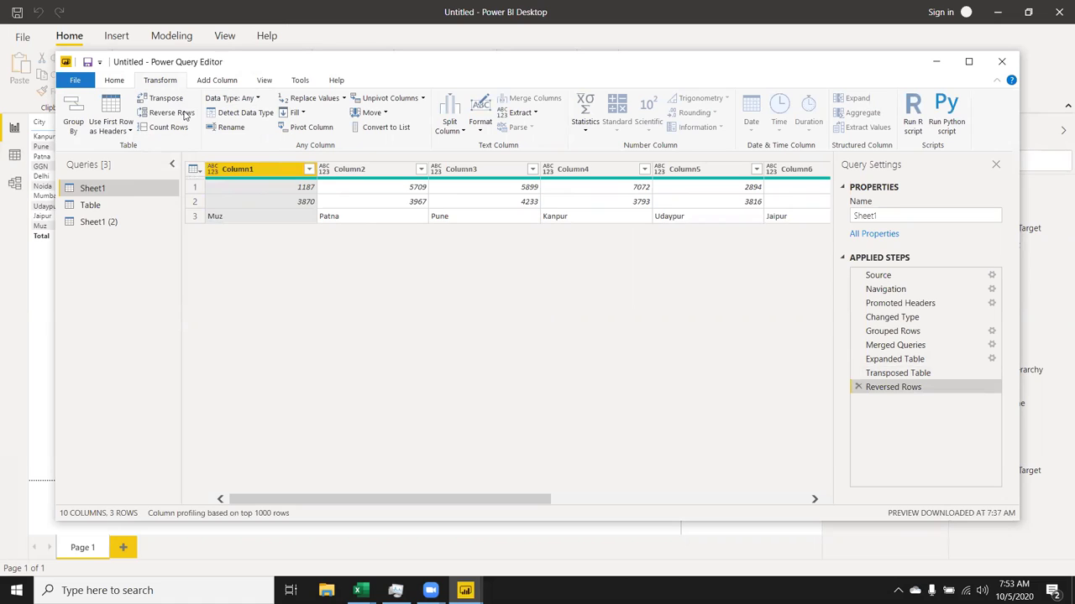
pyautogui.click(185, 104)
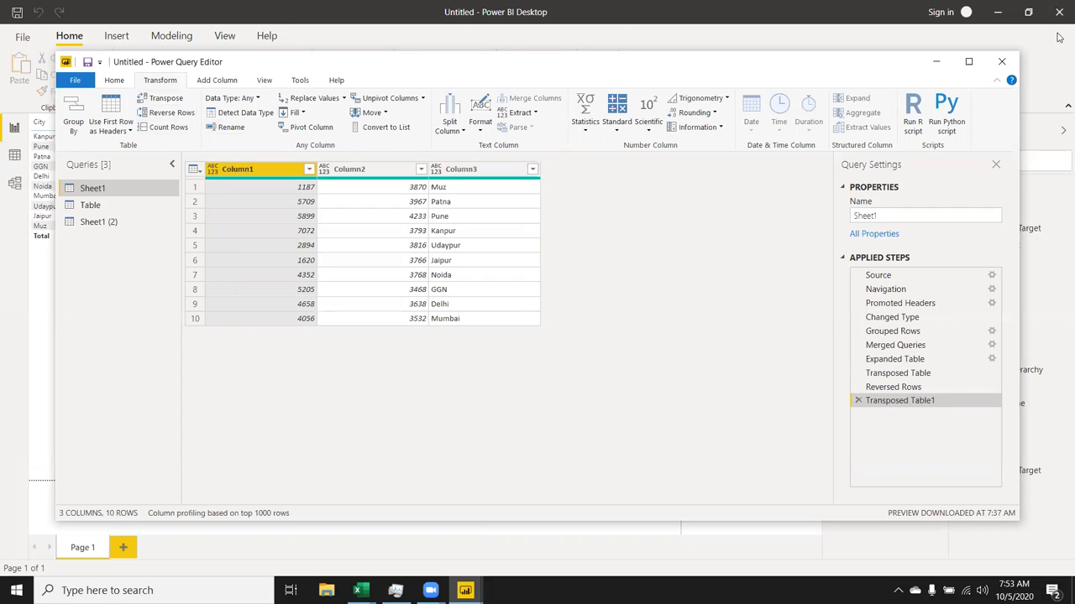
# Close Power Query Editor choosing Not now to skip applying changes, then minimize Power BI
pyautogui.click(1008, 67)
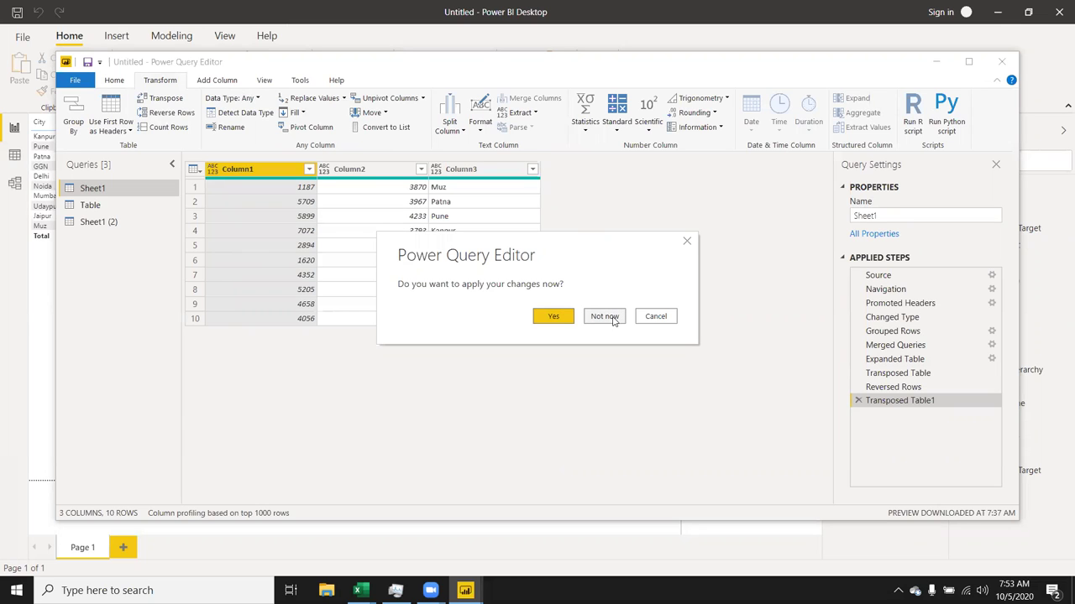
pyautogui.click(612, 320)
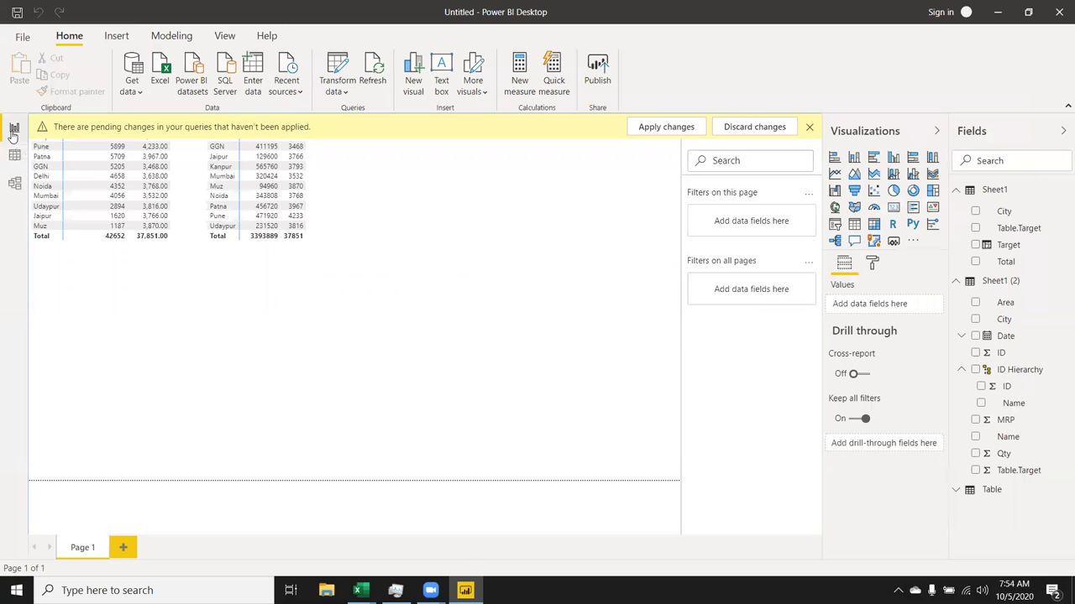
pyautogui.press('super+d')
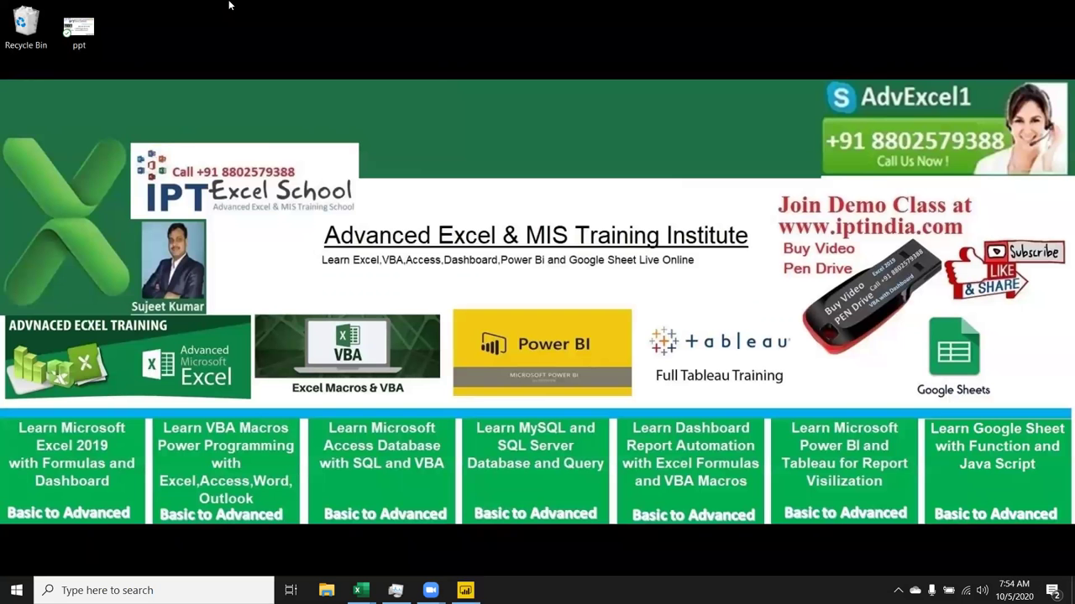